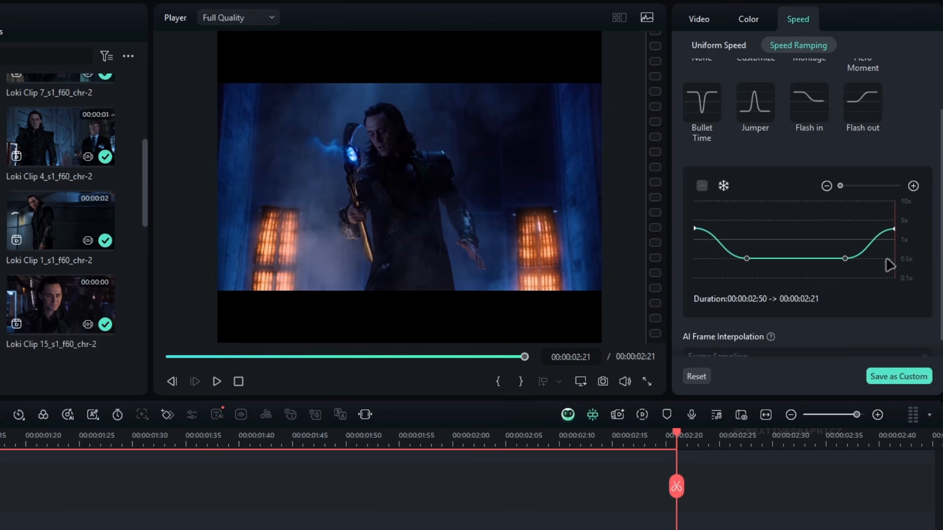
Set the speed-ramped clip's AI Frame Interpolation to Optical Flow and render the timeline preview.
scroll(830, 300, down, 1)
click(768, 334)
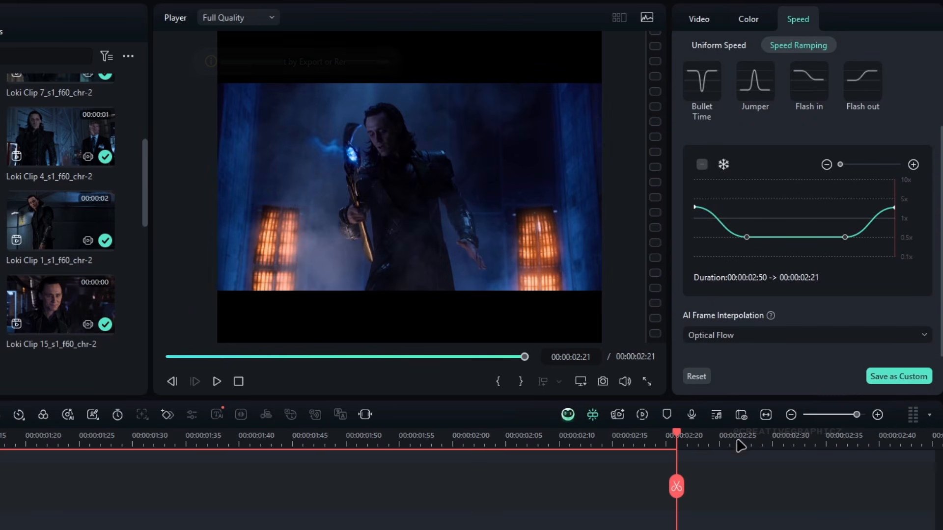
click(735, 440)
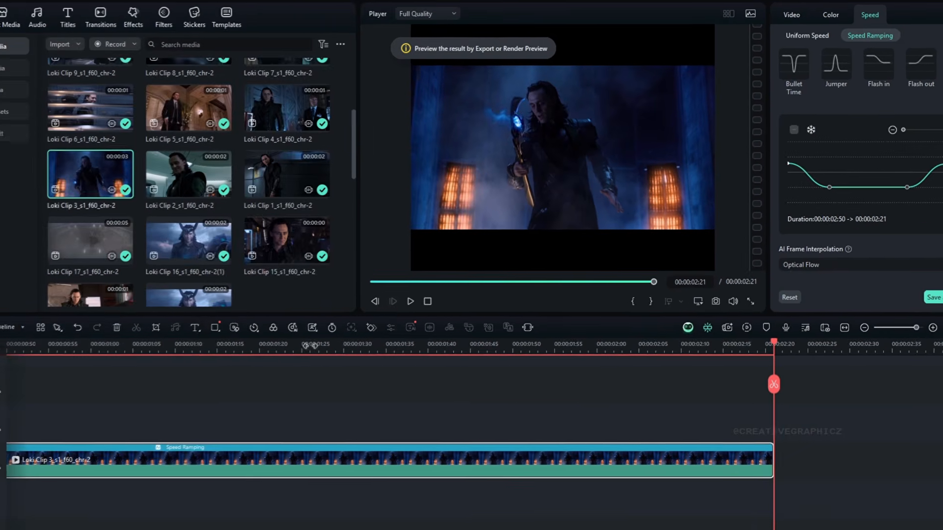
click(80, 438)
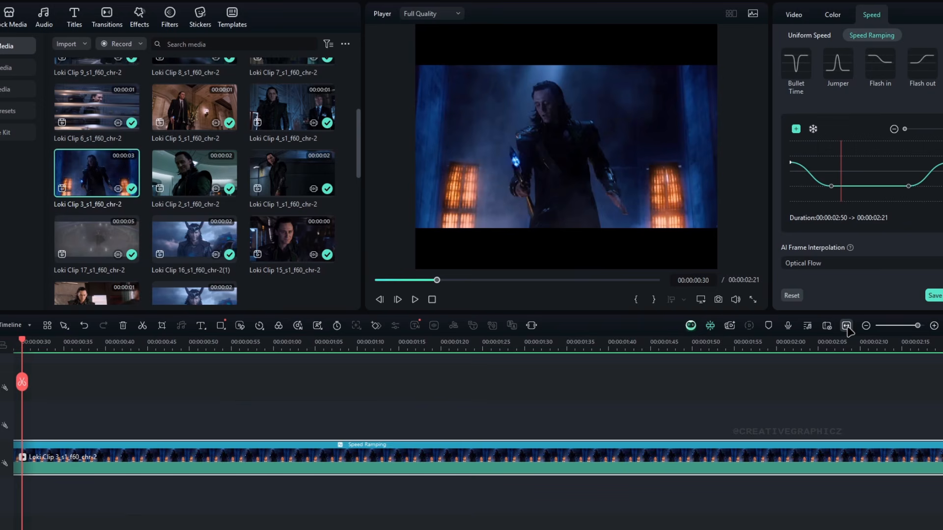
Fit the whole clip in the timeline and play the rendered speed ramp from the start.
click(846, 326)
drag(183, 343, 14, 345)
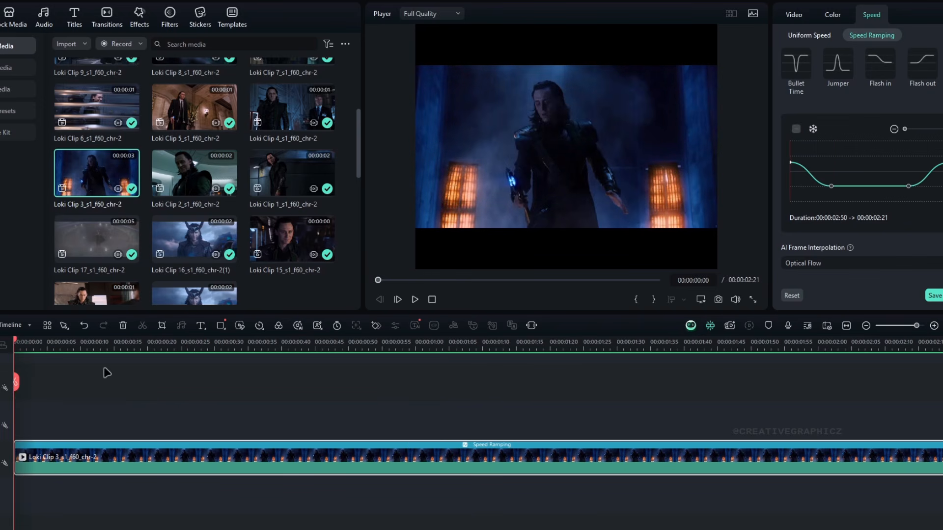
key(space)
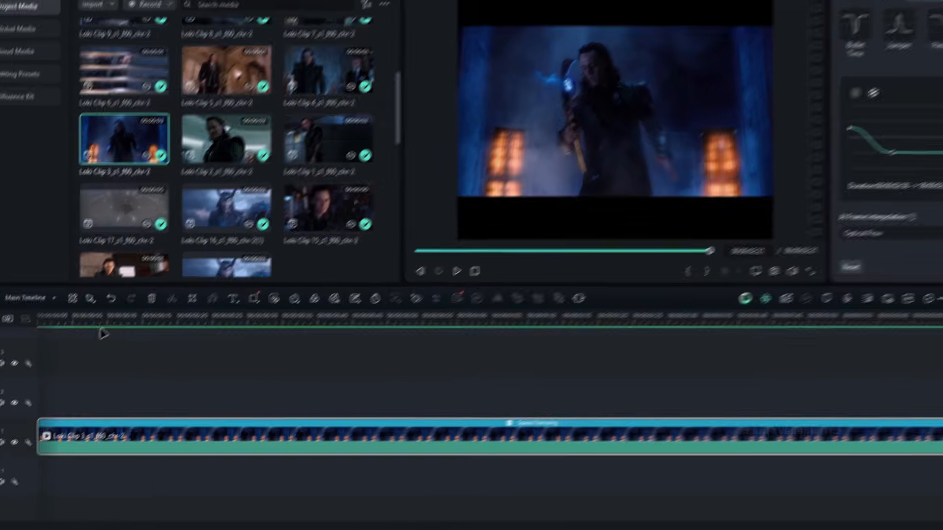
Add a Pan & Zoom to the clip with a custom-ratio start frame 1280 wide, centred over the figure.
click(149, 342)
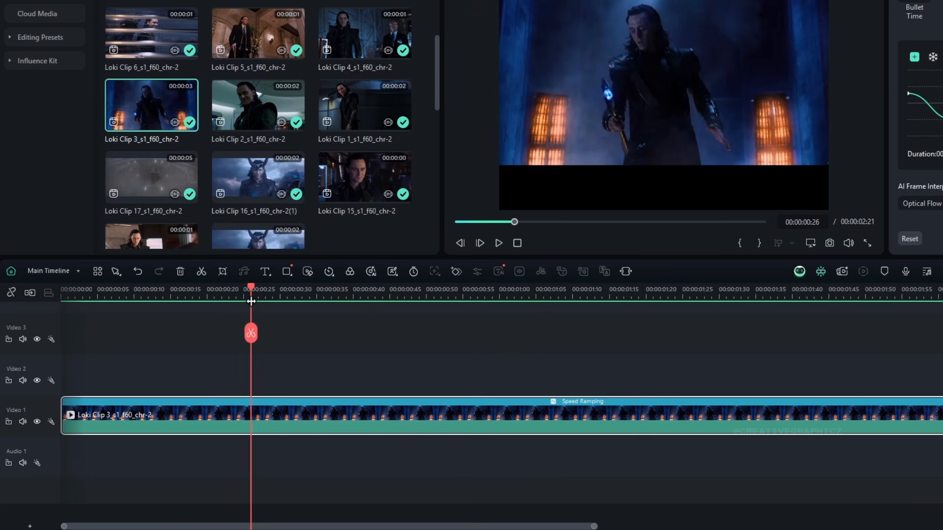
click(222, 272)
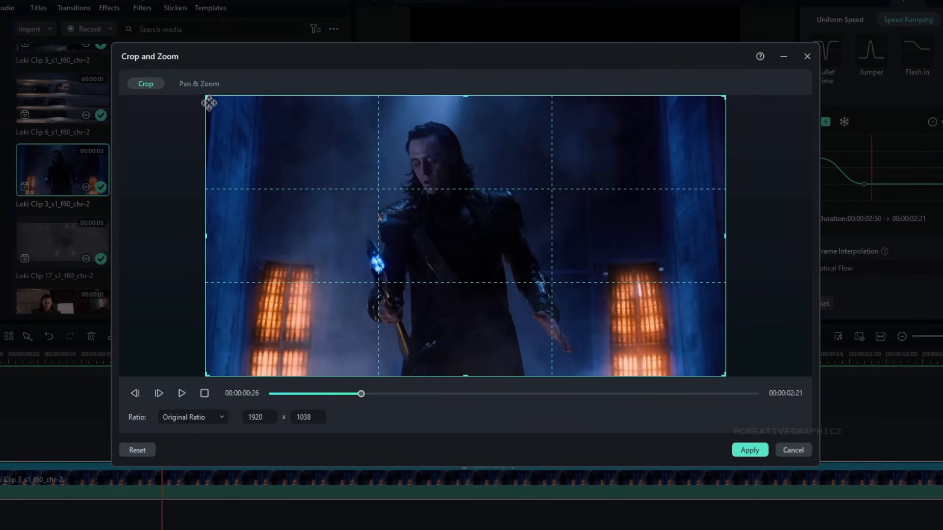
click(295, 20)
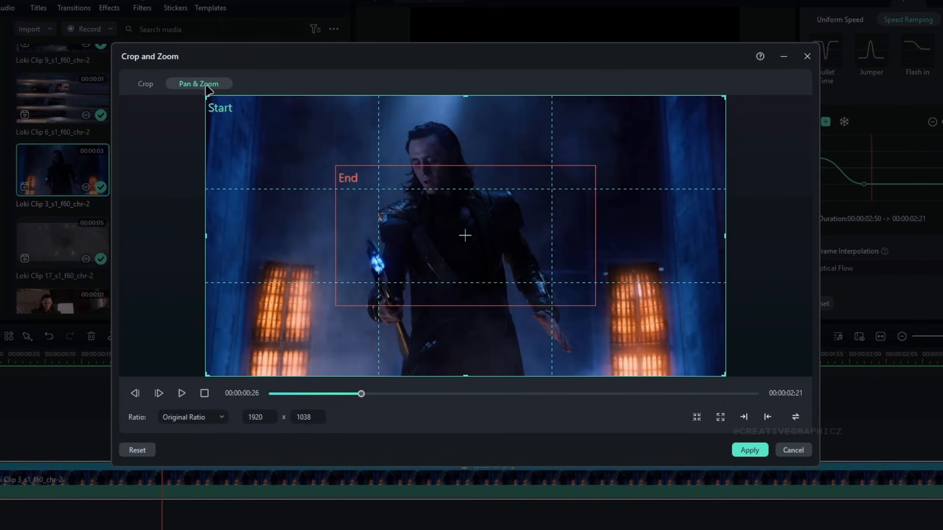
click(219, 415)
click(182, 396)
text(1280)
key(Return)
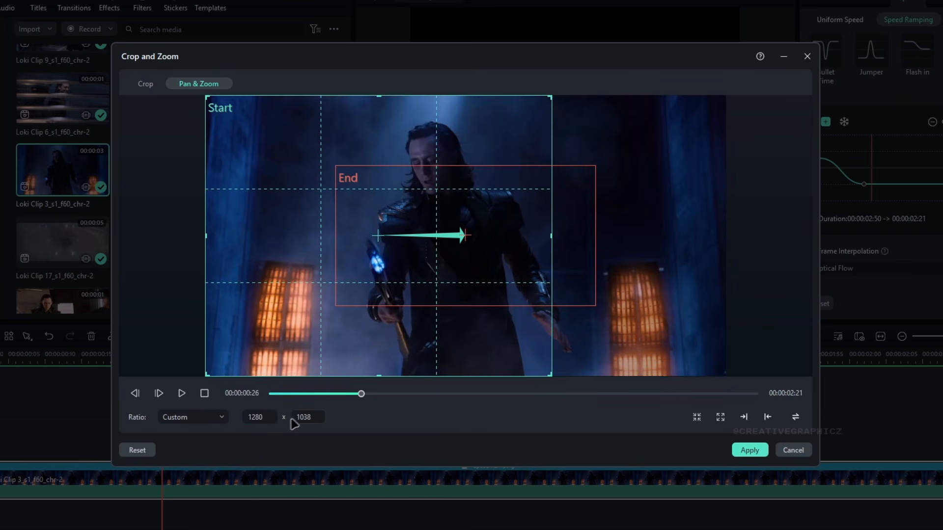
key(Return)
drag(315, 280, 376, 285)
Size the Pan & Zoom end frame to 1000 x 760 and move it up over the figure's head and torso.
click(412, 265)
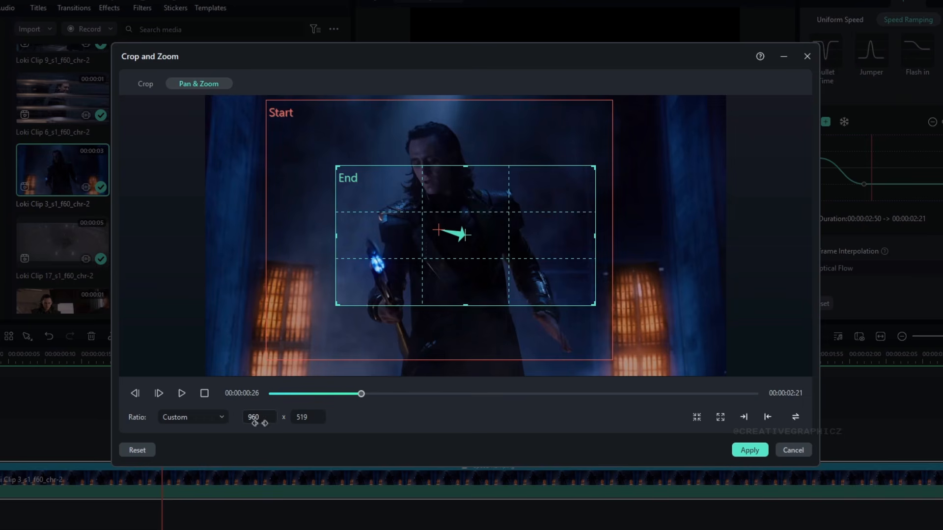
click(308, 414)
text(760)
key(Return)
drag(516, 273, 485, 213)
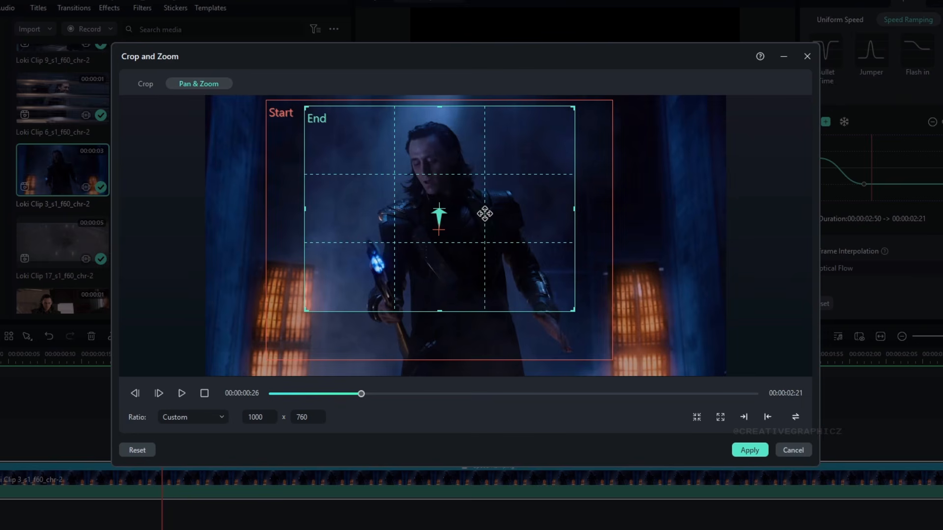
Preview the Pan & Zoom animation and apply it to the clip.
click(181, 394)
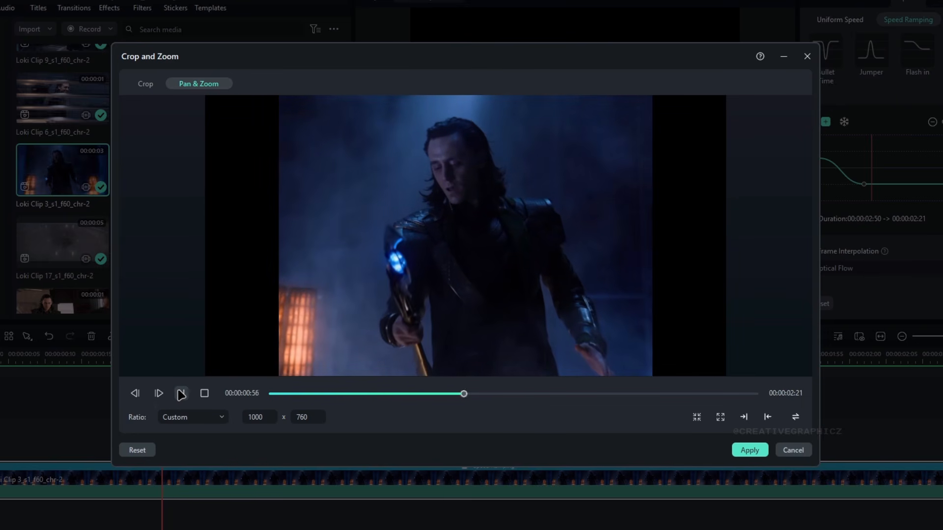
click(181, 394)
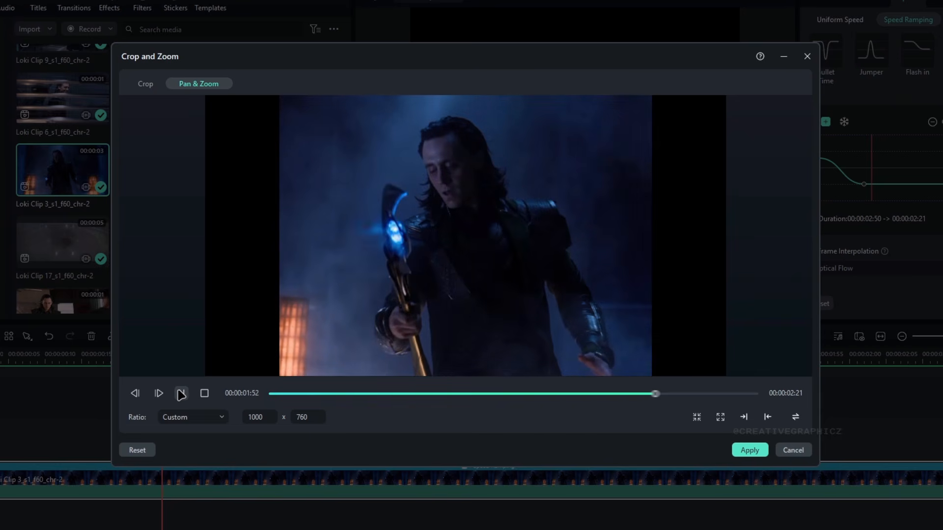
click(738, 450)
key(space)
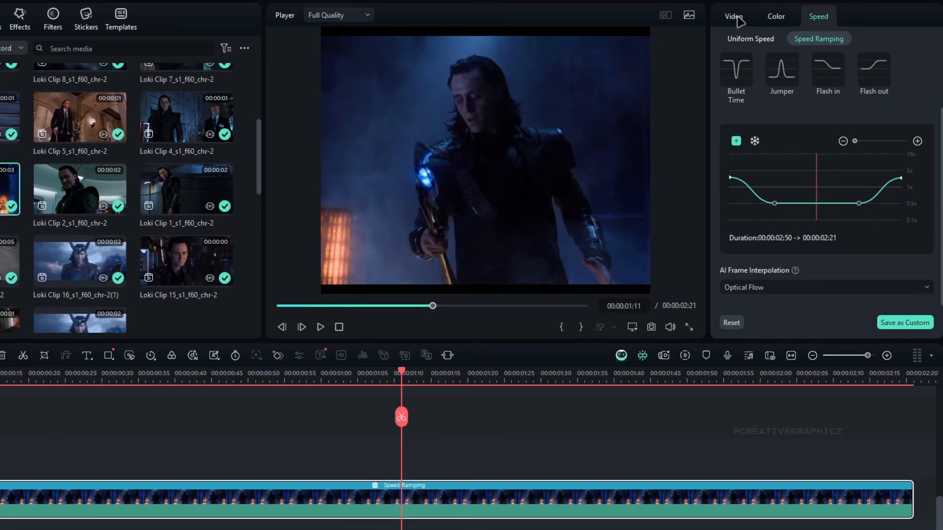
Scale the clip uniformly to 110% and set its X position to -35 px.
click(764, 15)
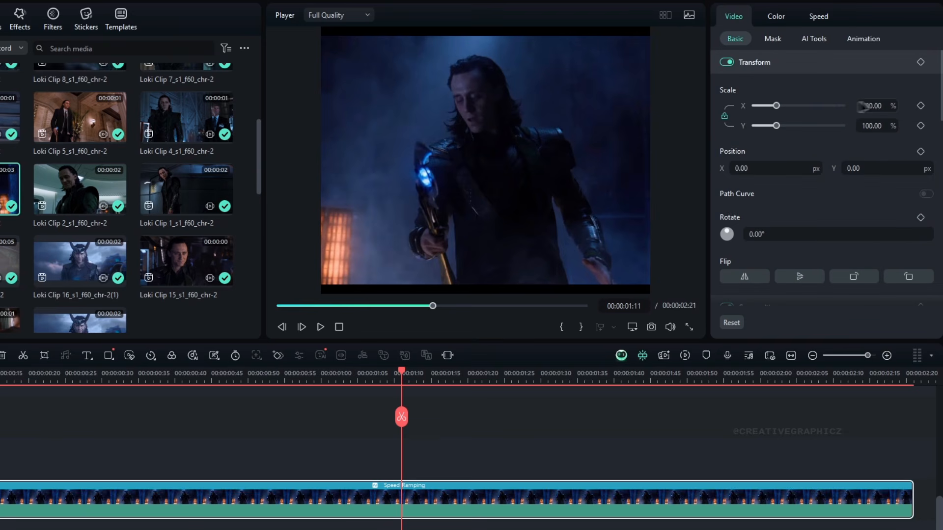
click(877, 104)
text(110)
key(Return)
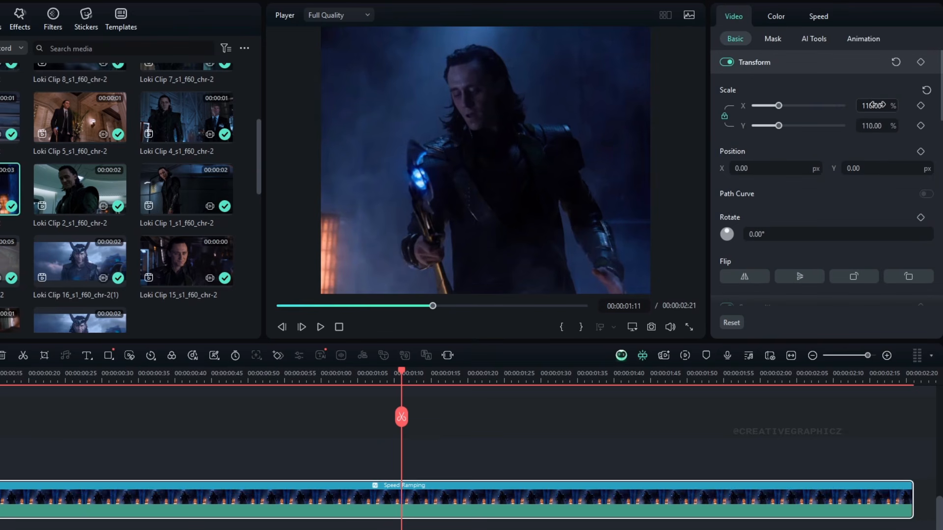
drag(350, 374, 358, 374)
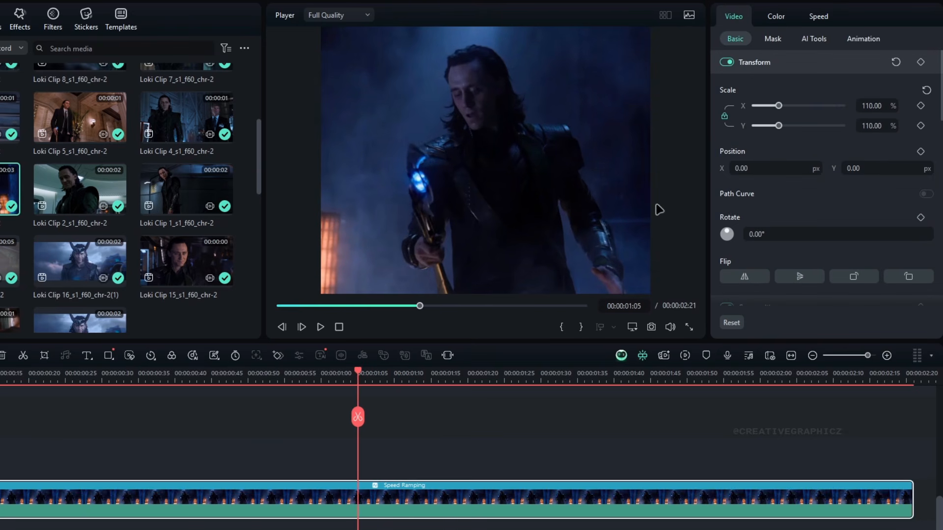
drag(764, 170, 746, 170)
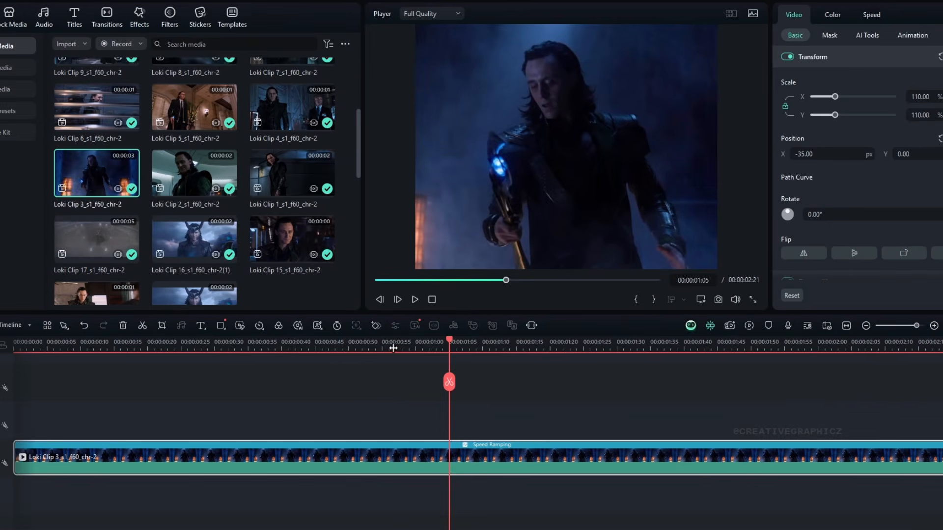
Play the reframed clip from the beginning to check the zoom and speed ramp.
drag(295, 378, 148, 401)
key(space)
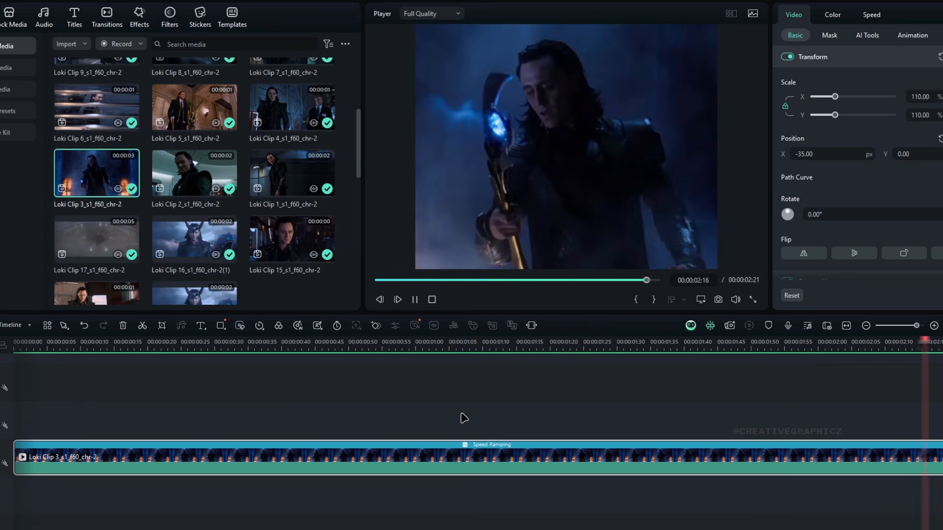
key(space)
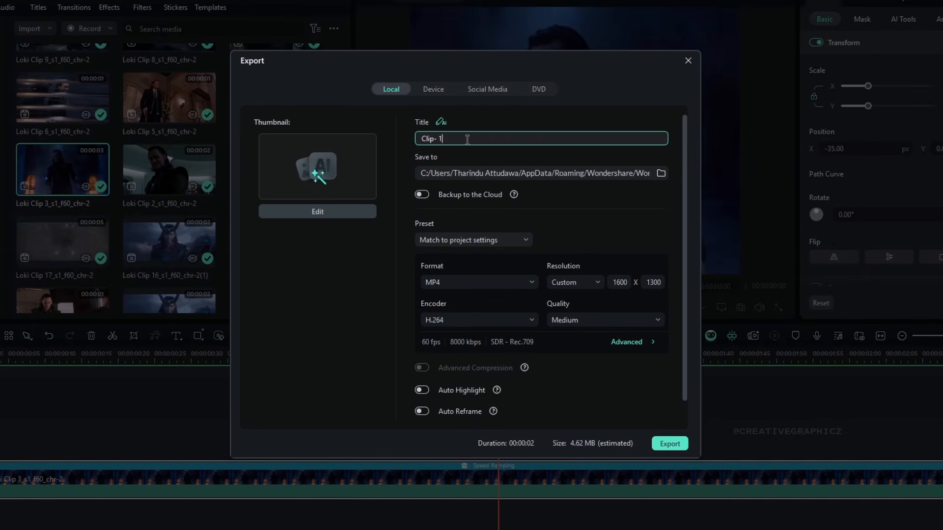
Change the quality setting for the local MP4 export titled Clip- 1.
click(597, 324)
click(563, 381)
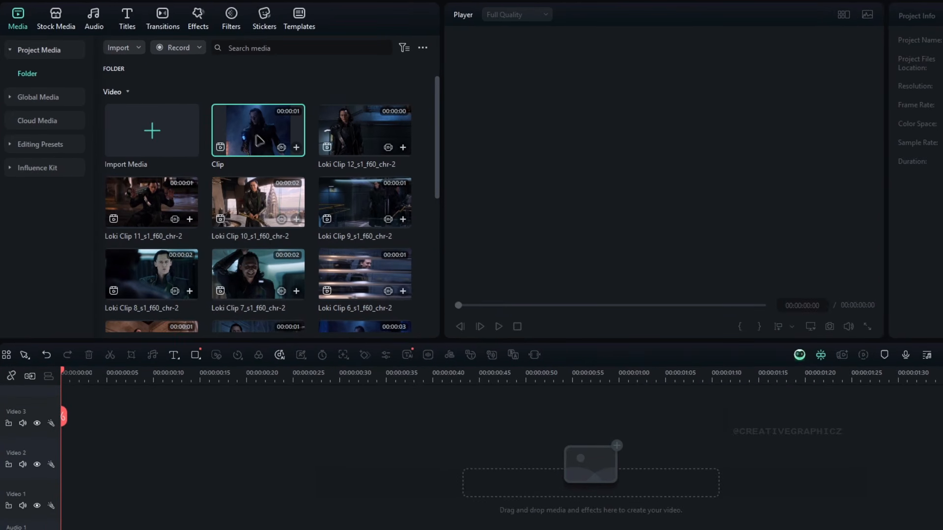
Place the exported Clip at the start of the Video 1 track and move the playhead to 00:00:00:40.
drag(259, 141, 66, 511)
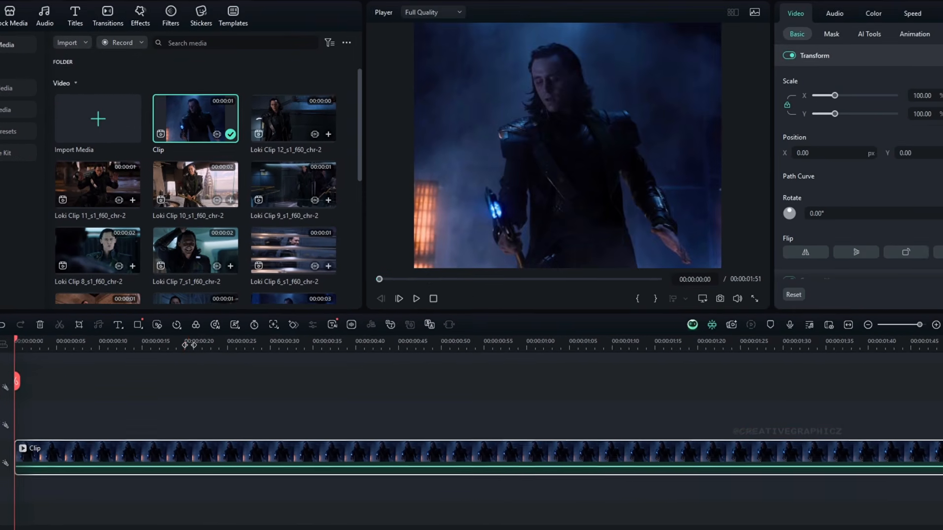
drag(247, 294, 639, 293)
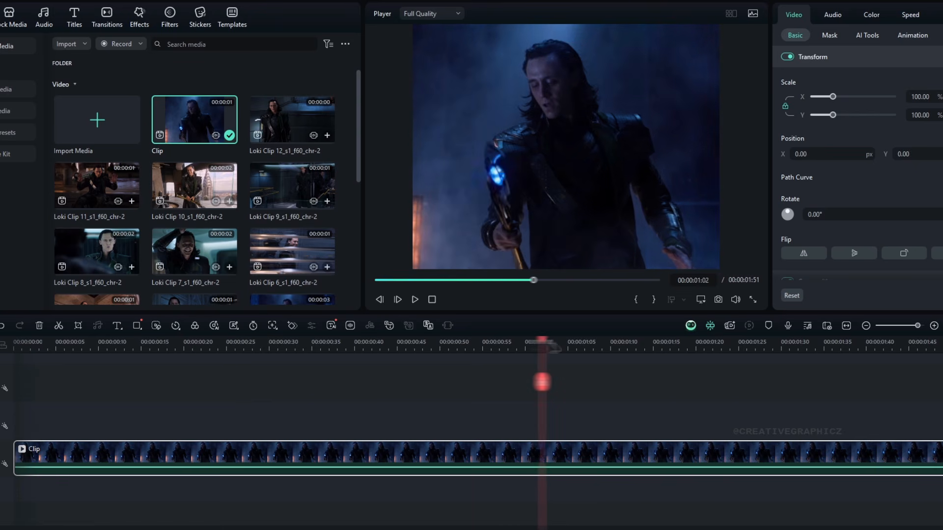
drag(542, 382, 360, 364)
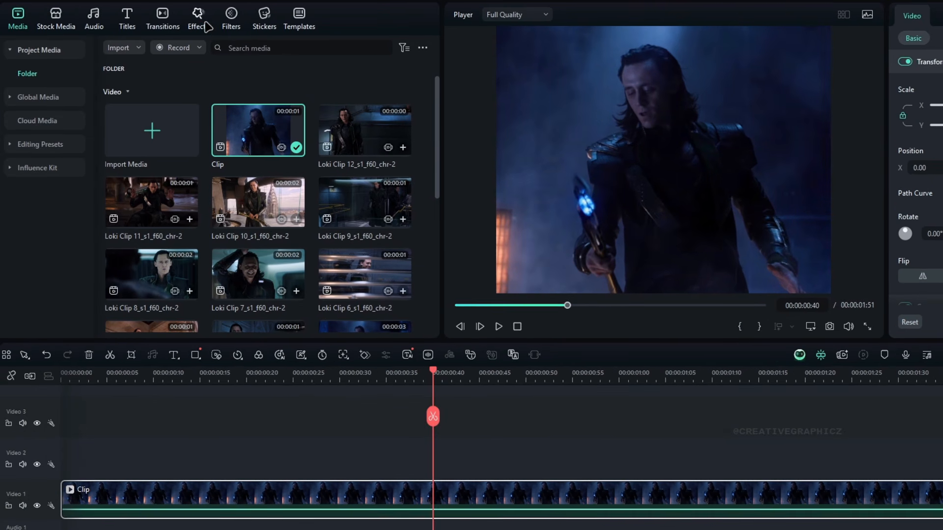
Apply the Boris FX Mocha Filmora effect to the clip and launch the Mocha interface.
click(139, 17)
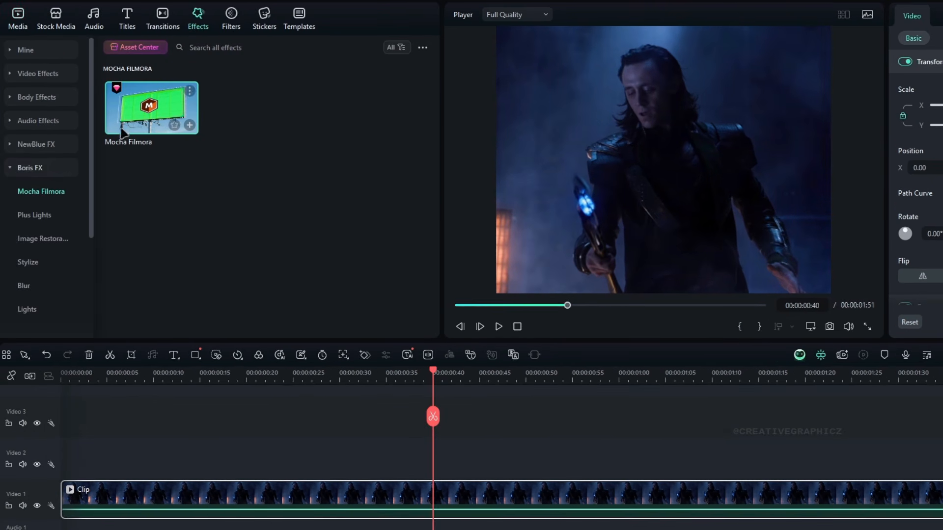
drag(149, 118, 335, 500)
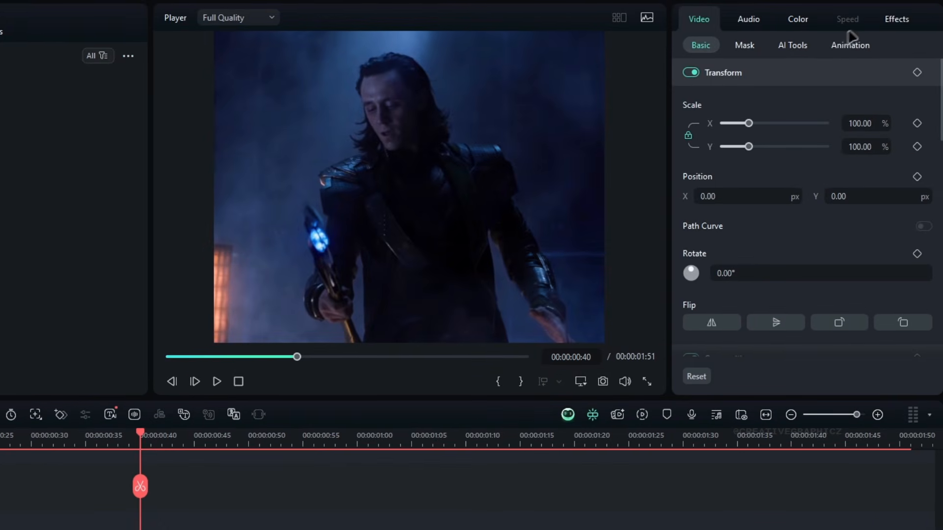
click(897, 19)
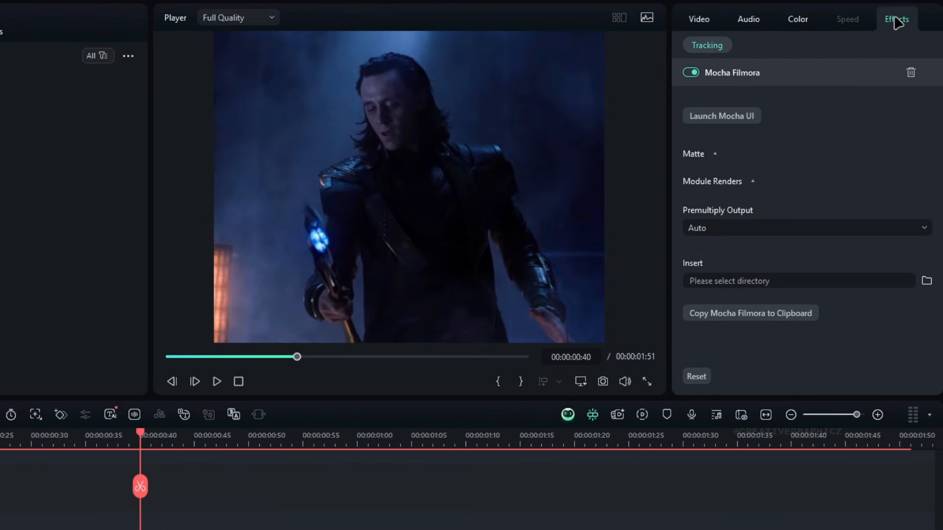
click(717, 118)
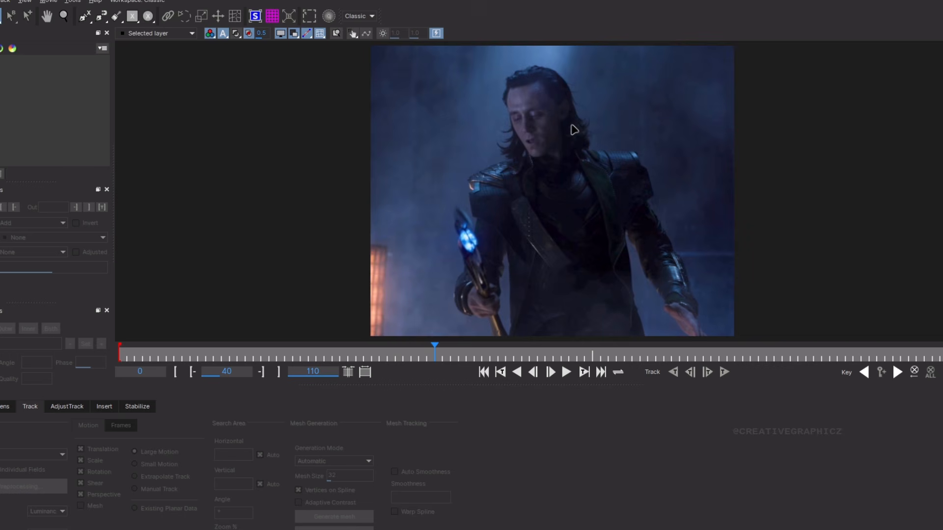
Draw a closed spline around the man's face, from hairline to chin, at frame 40.
scroll(522, 118, up, 8)
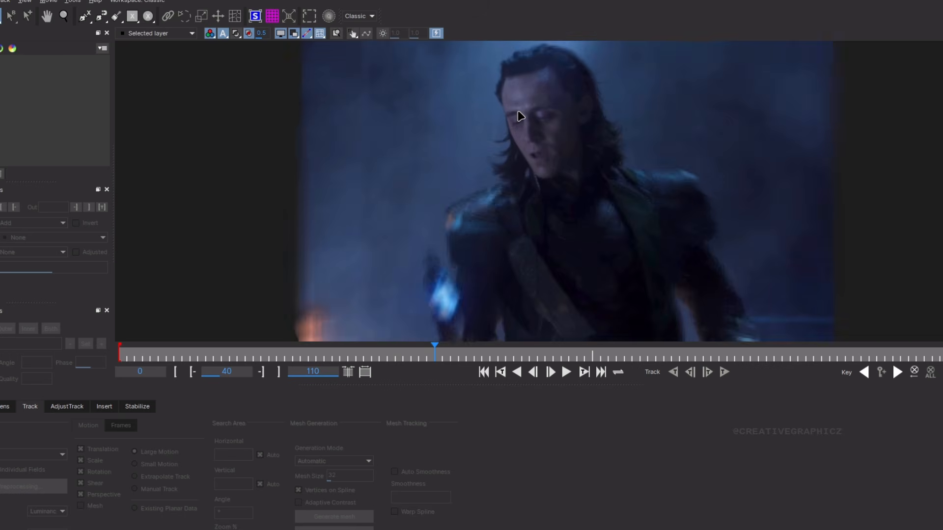
scroll(524, 111, down, 1)
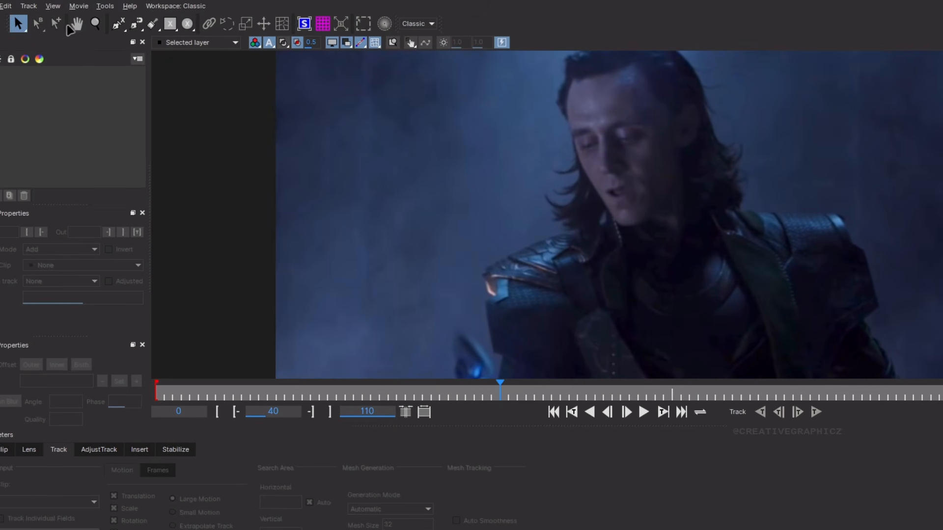
click(119, 23)
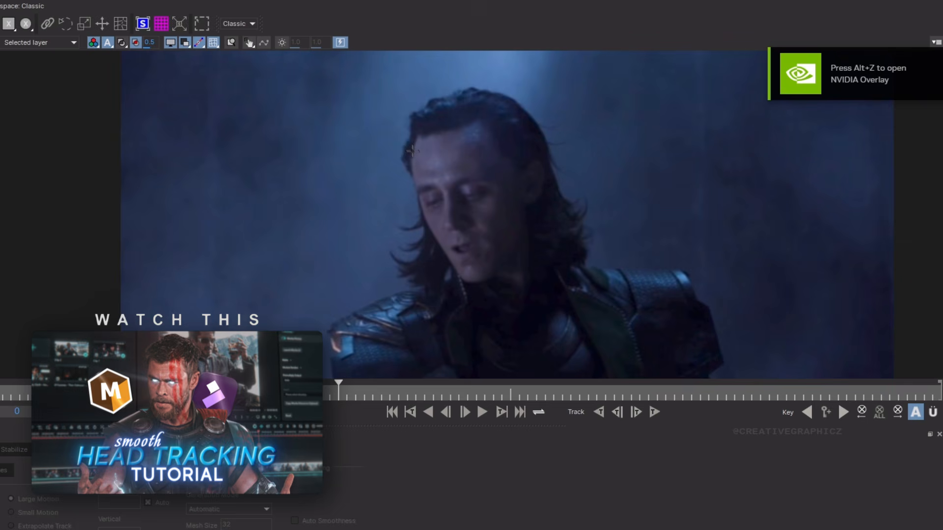
click(572, 148)
click(583, 149)
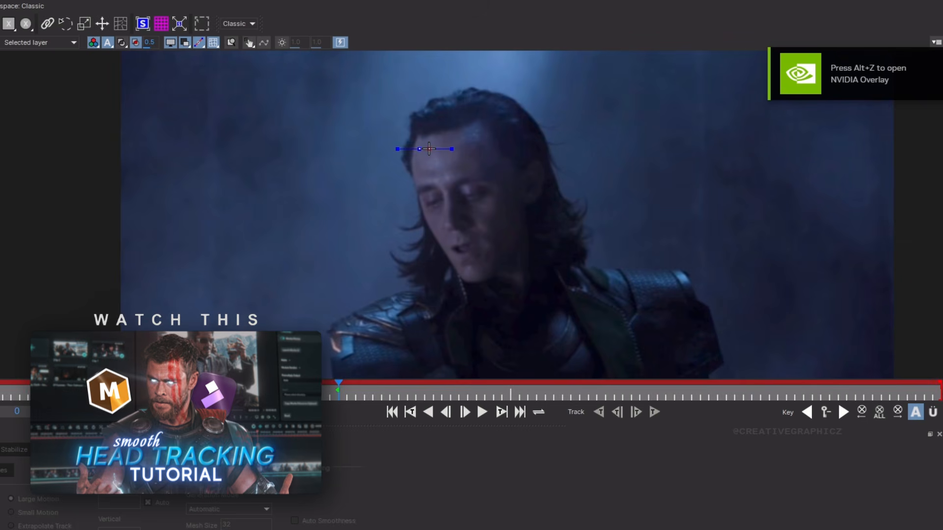
click(596, 144)
click(606, 141)
click(617, 140)
click(626, 138)
click(634, 141)
click(643, 149)
click(515, 223)
click(514, 236)
click(511, 246)
click(508, 253)
click(500, 261)
click(491, 270)
click(487, 272)
click(477, 276)
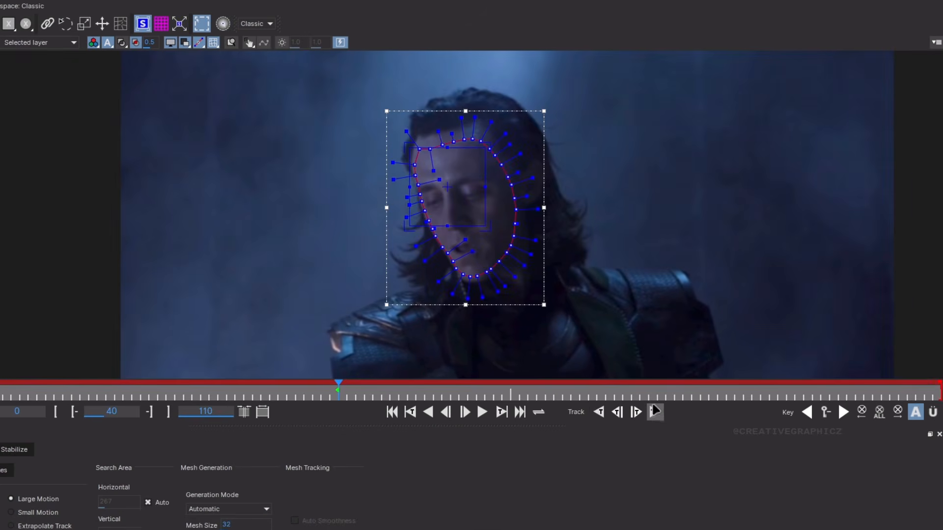
Track the face layer forward from frame 40 to the clip's end, and backward from frame 40 to frame 0.
click(653, 412)
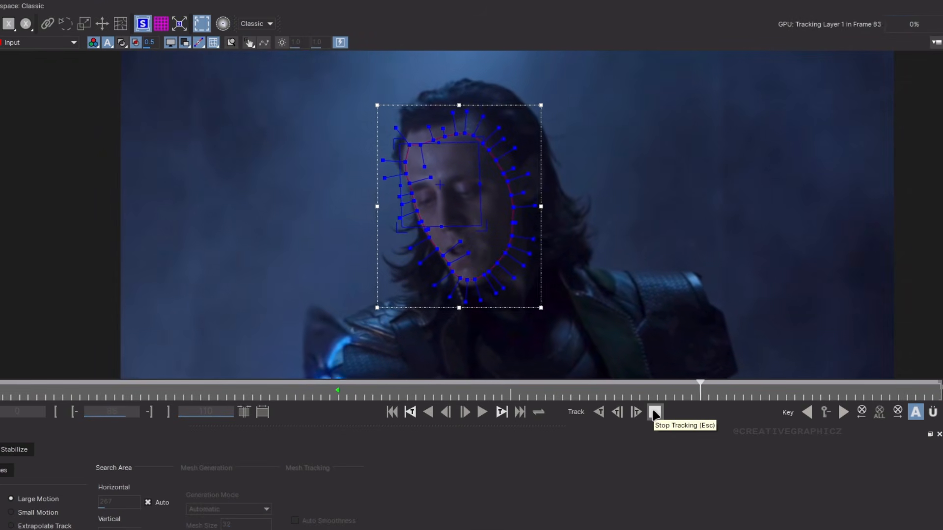
click(338, 394)
click(599, 412)
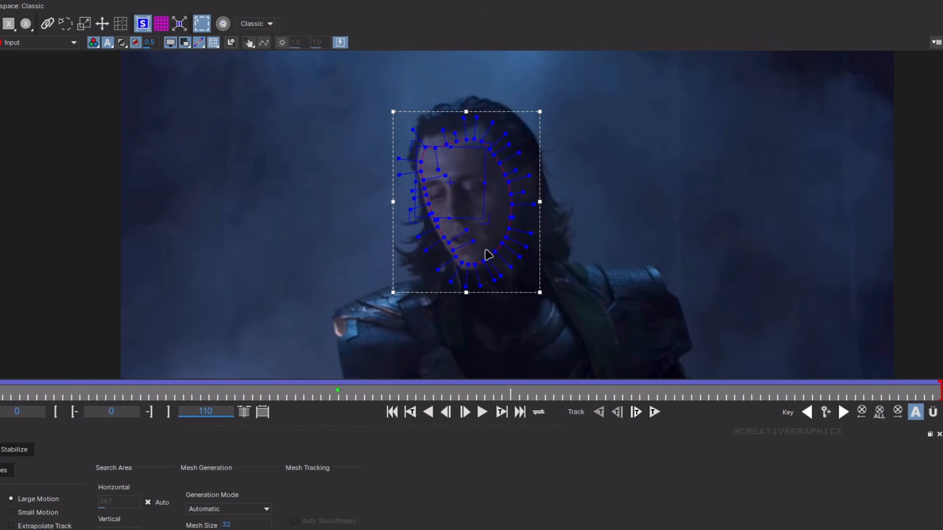
Stabilize the tracked face's X and Y translation with maximum smoothing, enable Centre and Zoom for the borders, and play the result.
scroll(488, 255, down, 2)
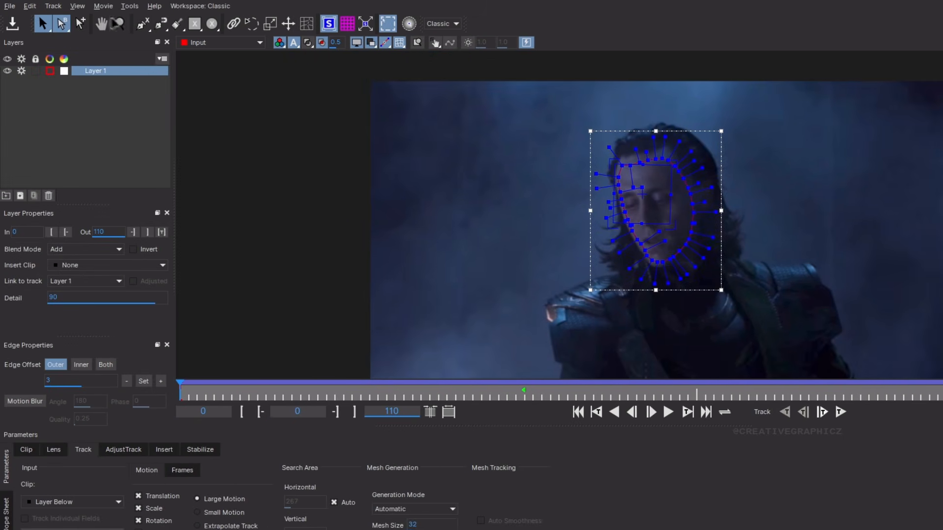
click(101, 24)
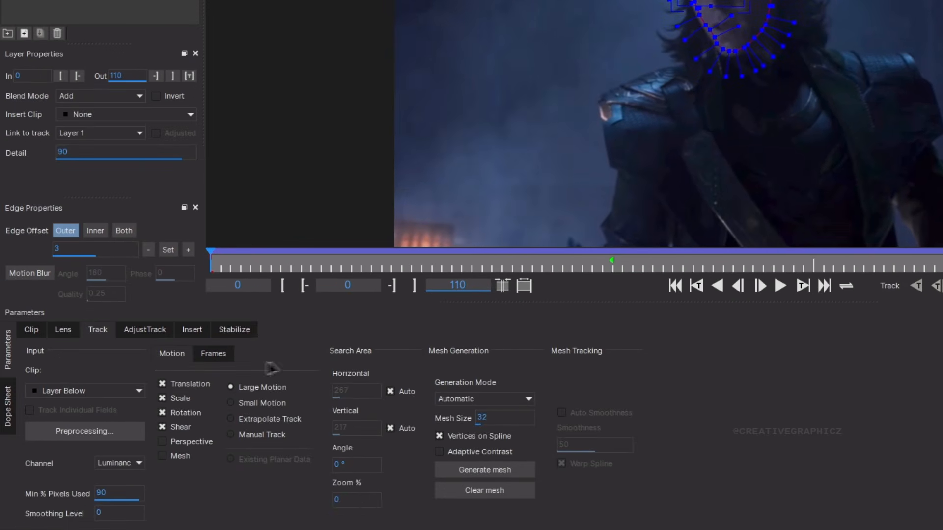
click(184, 454)
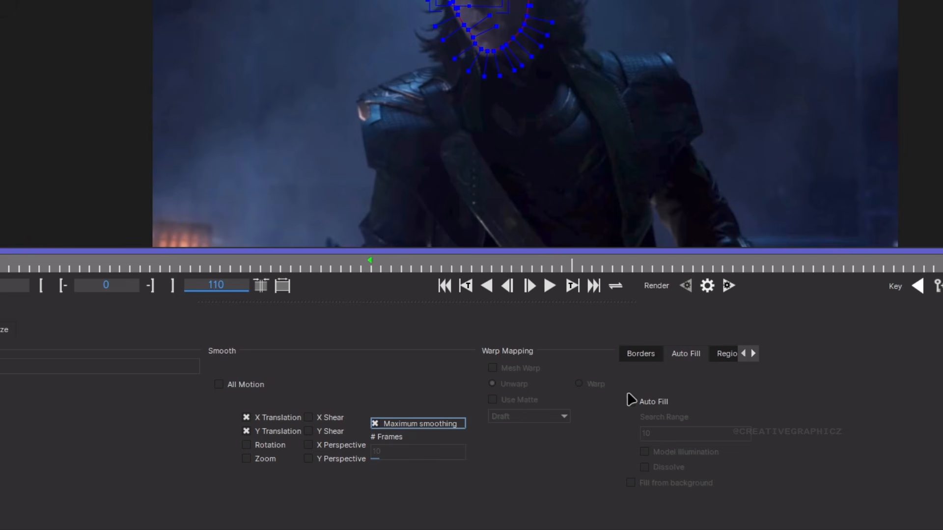
click(667, 426)
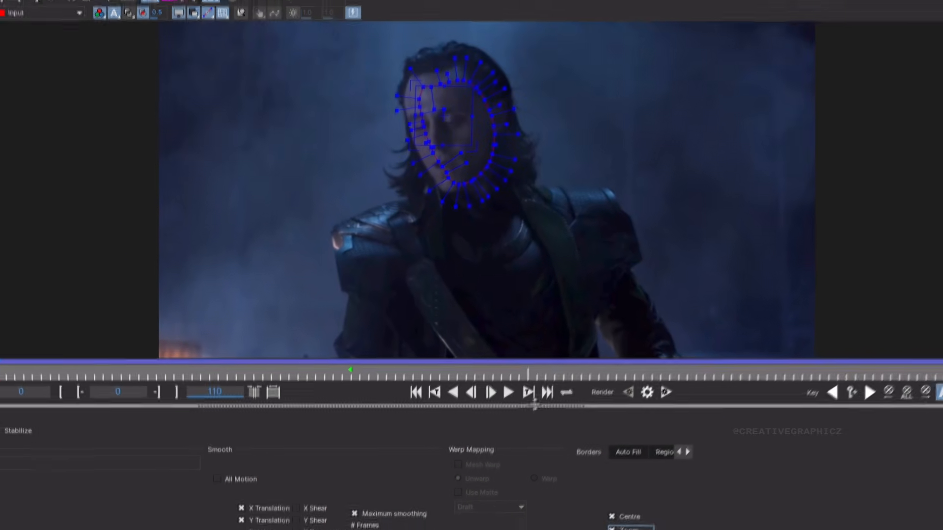
click(549, 285)
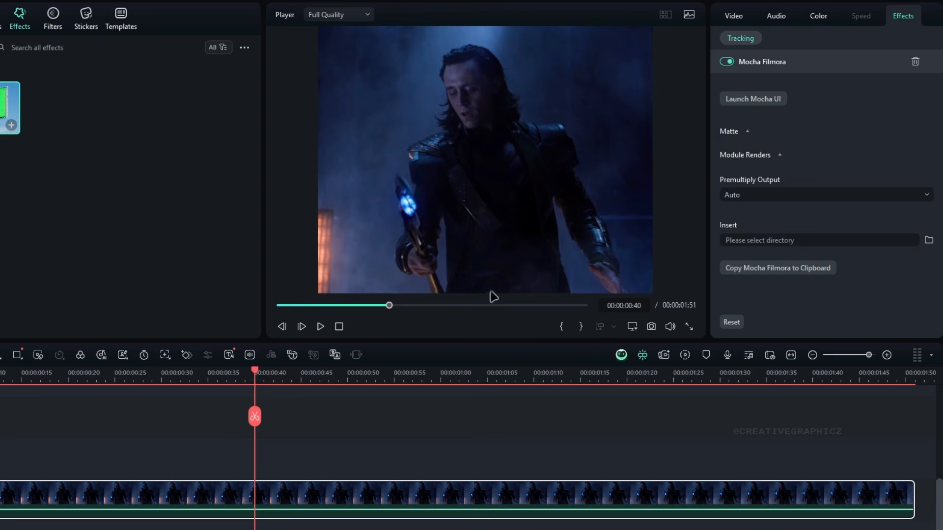
Set the Mocha effect's render module to Lens: Distort, turn on Render, and preview the clip.
click(745, 155)
click(775, 217)
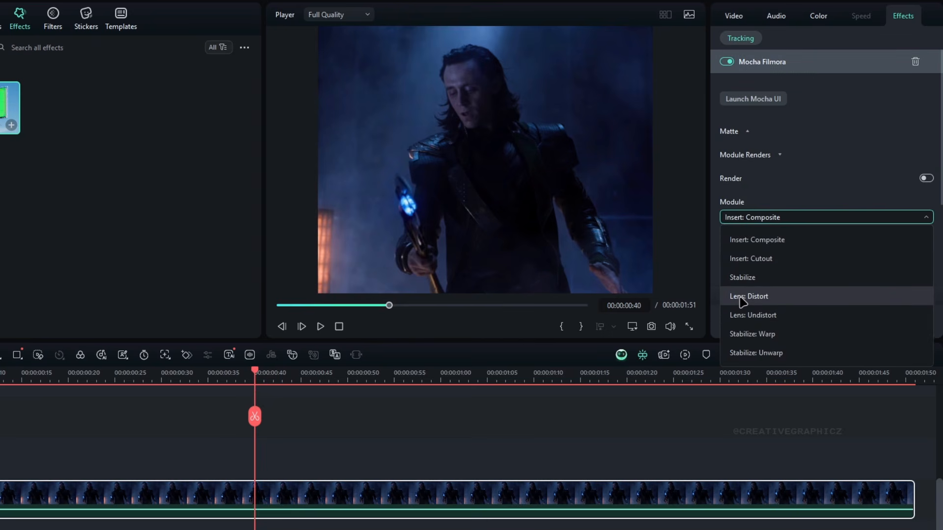
click(742, 299)
click(925, 179)
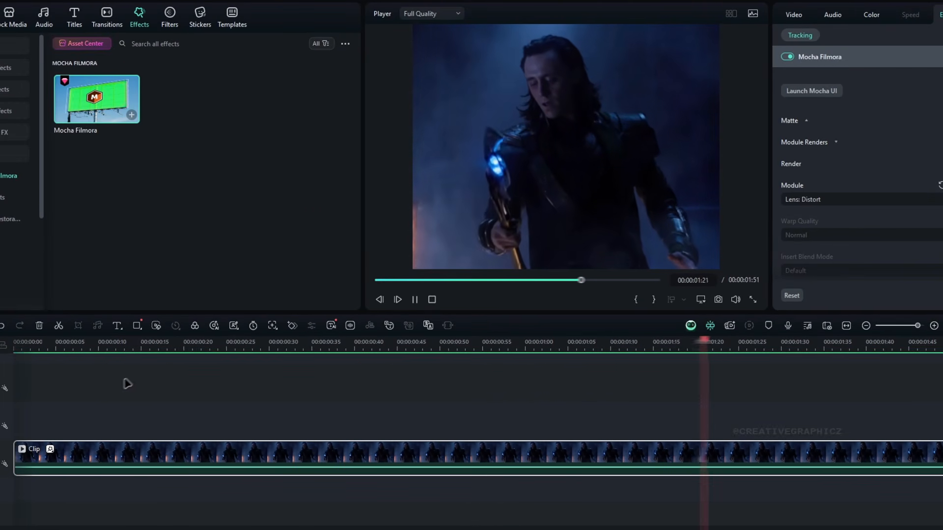
click(142, 383)
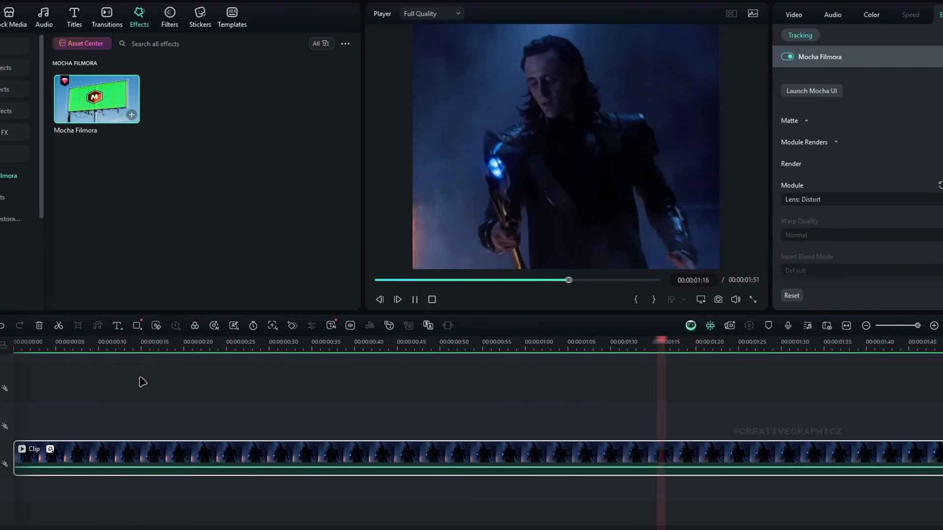
drag(171, 344, 302, 346)
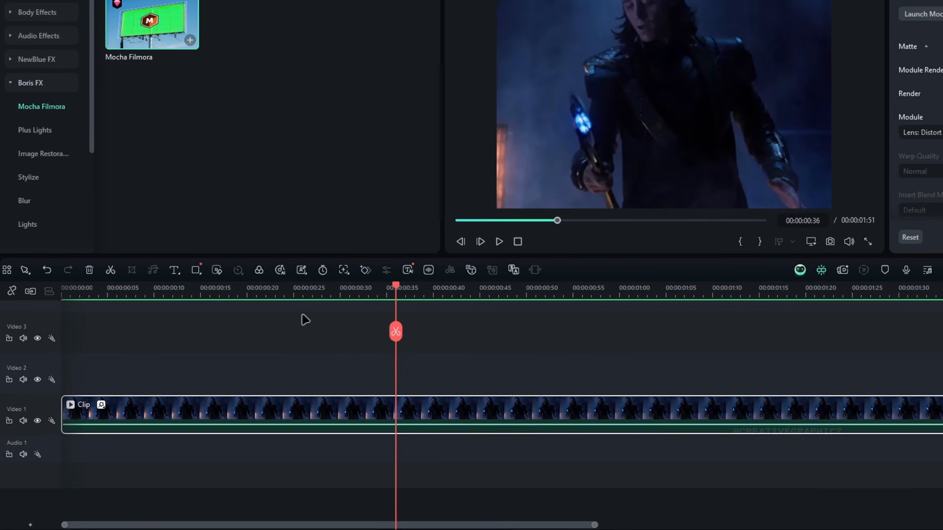
Duplicate the Clip from Video 1 onto Video 5 and give the copy a pink color mark.
scroll(305, 320, up, 2)
drag(277, 475, 255, 327)
right_click(284, 316)
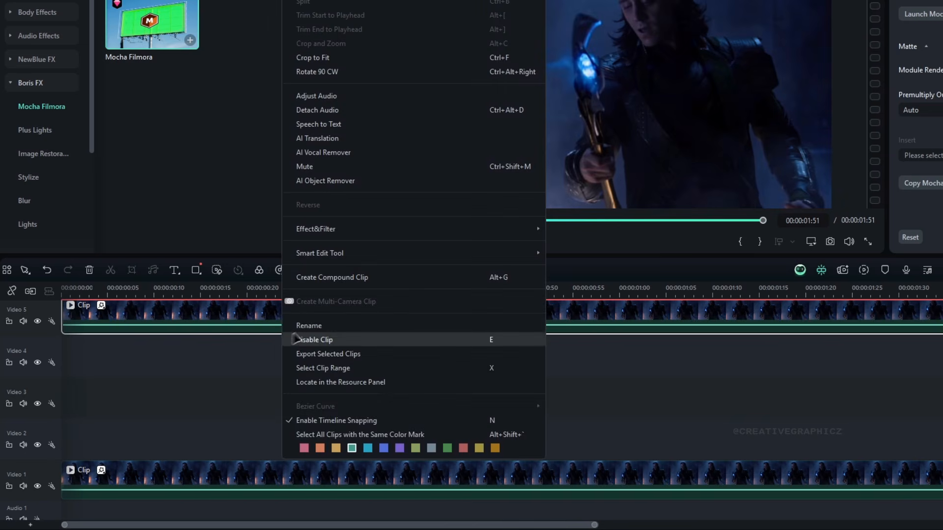
click(304, 446)
scroll(339, 399, up, 1)
scroll(339, 399, down, 1)
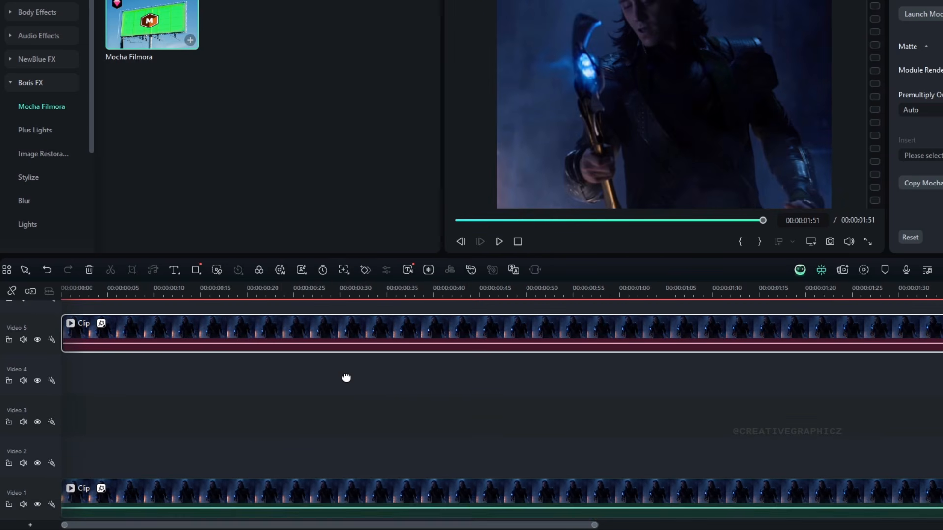
Hide the Video 1 track and start Smart Cutout on the Video 5 clip at 00:00:00:30.
click(38, 505)
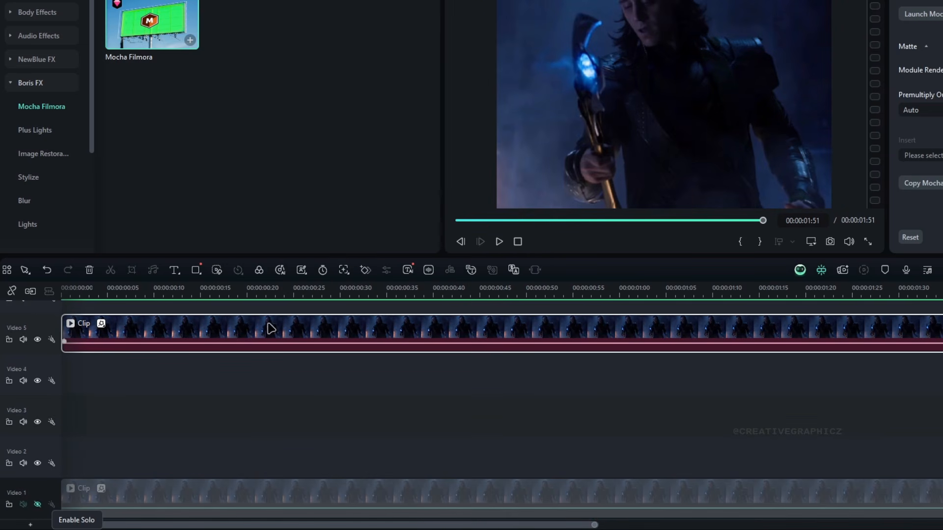
click(338, 290)
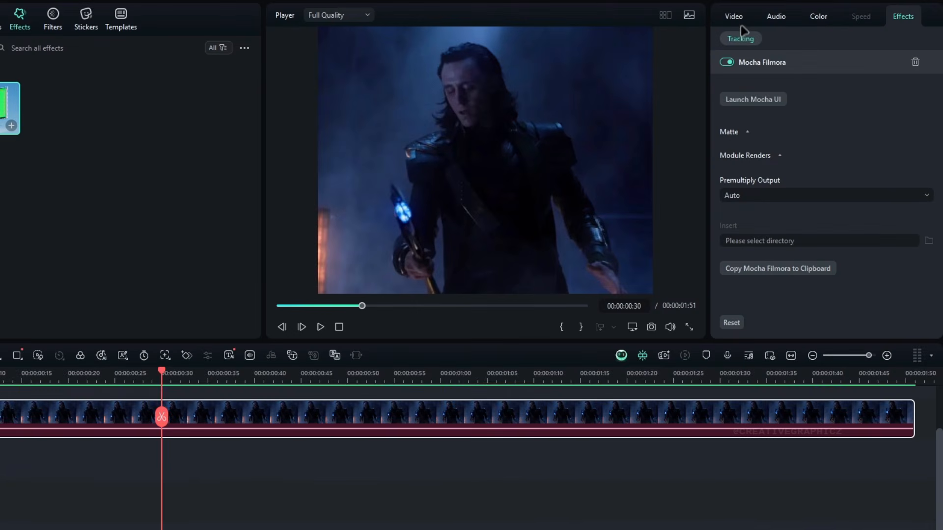
click(740, 24)
click(815, 39)
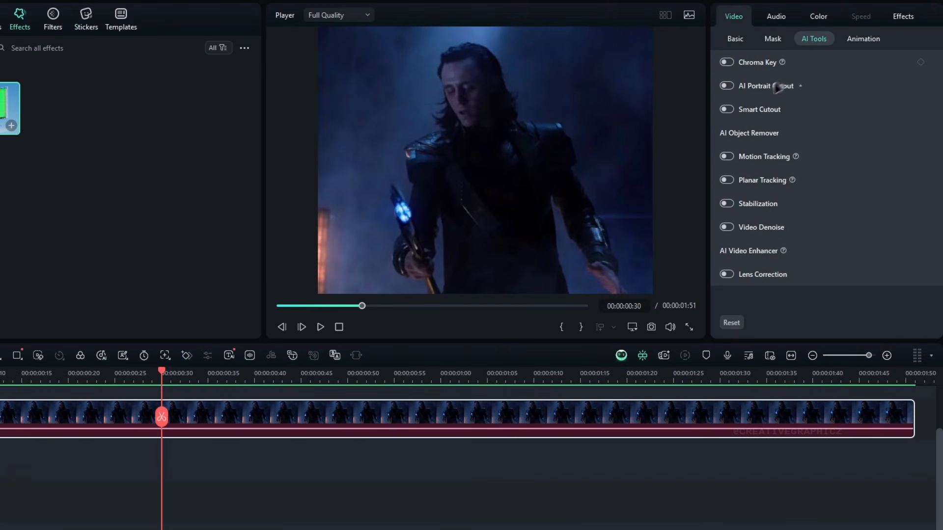
click(727, 110)
click(827, 173)
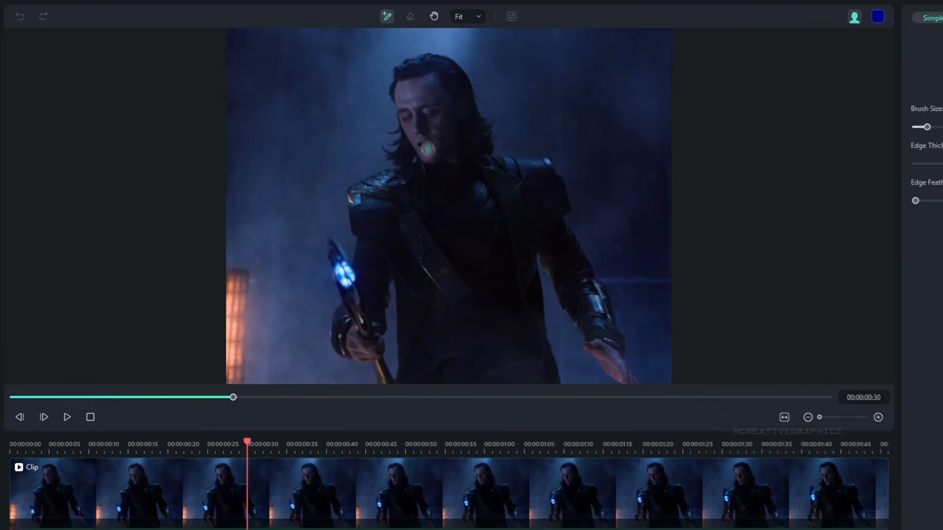
Brush over the man and his scepter for the cutout selection at 00:00:00:30, 00:00:01:16, 00:00:01:41 and 00:00:00:00.
drag(452, 297, 458, 357)
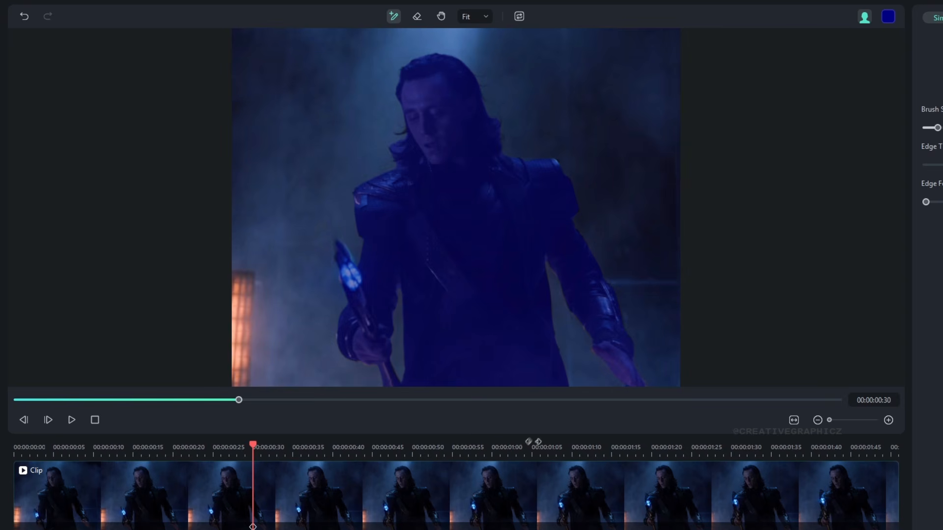
click(621, 449)
drag(428, 75, 511, 403)
drag(540, 208, 593, 291)
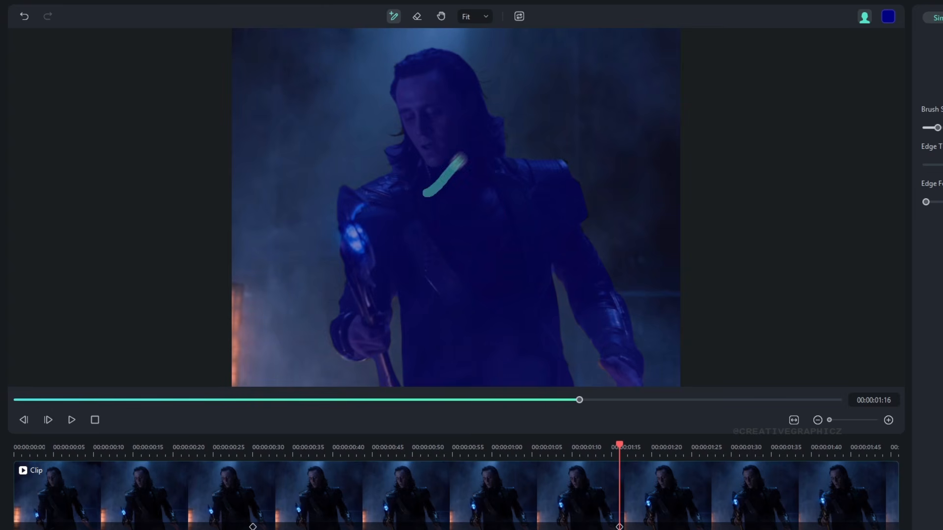
click(819, 448)
drag(428, 69, 483, 396)
drag(508, 195, 533, 211)
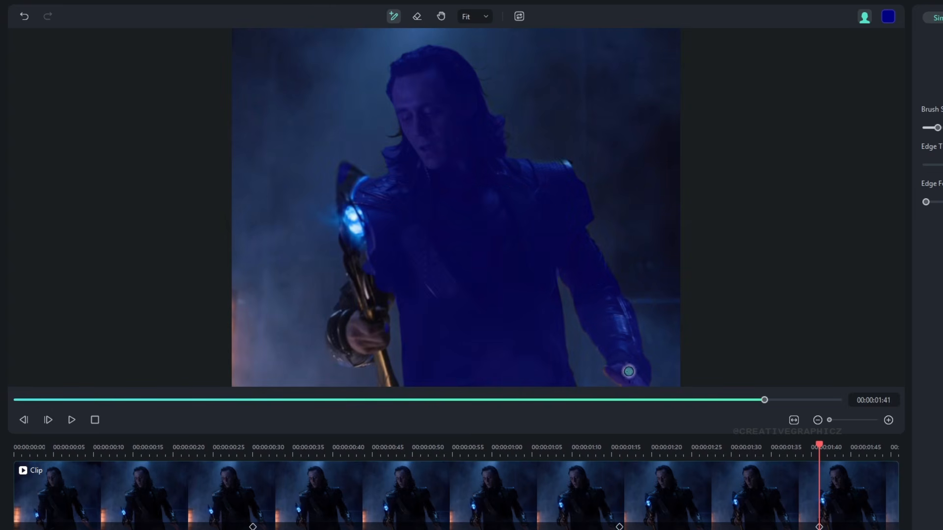
drag(352, 350, 353, 356)
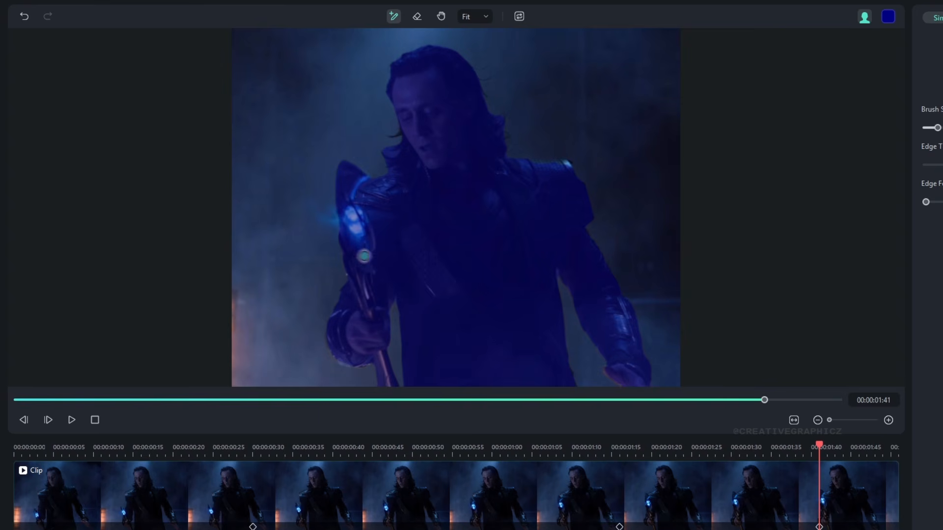
drag(39, 448, 14, 448)
drag(461, 366, 460, 369)
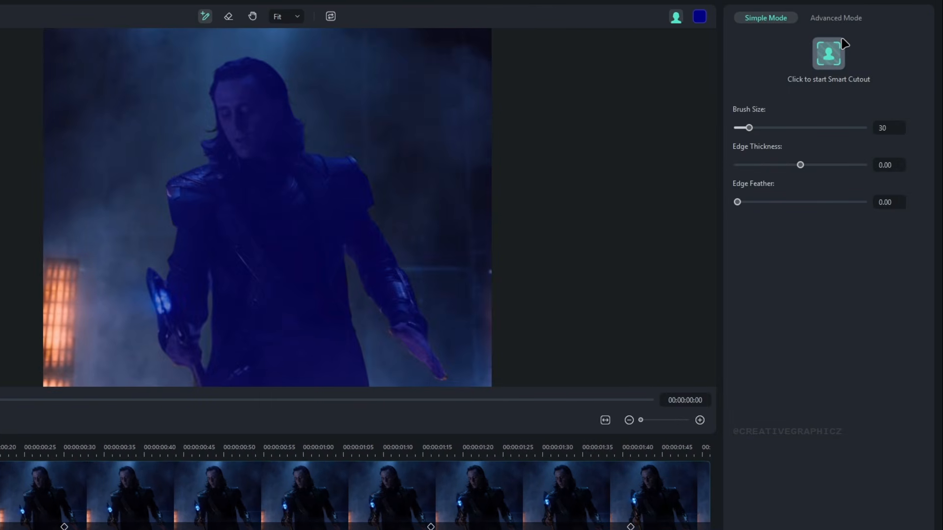
Run the Smart Cutout, set Edge Thickness to 1.50 and Edge Feather to 3.00, and save it.
click(842, 41)
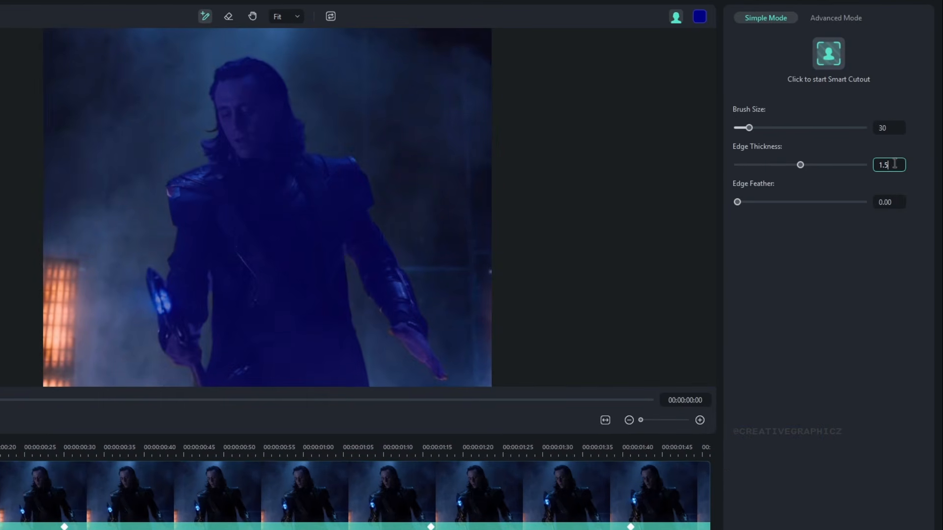
key(Return)
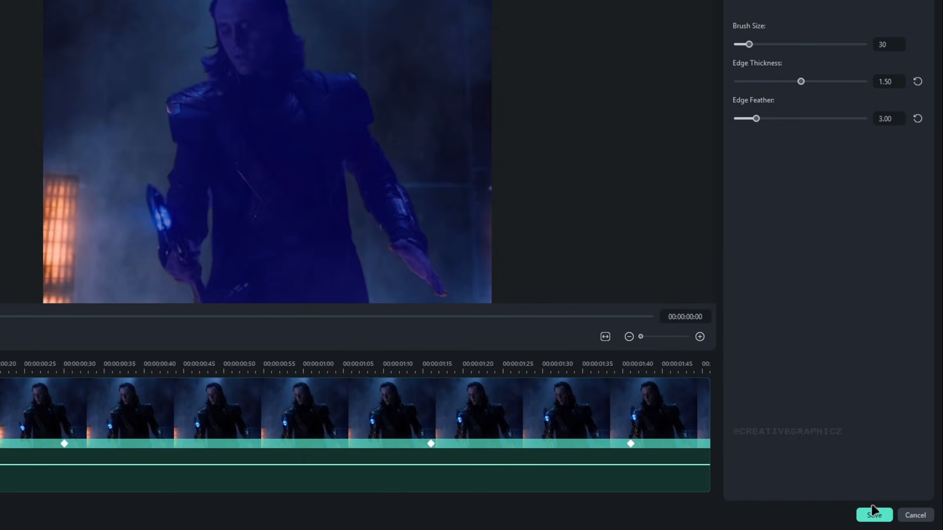
click(870, 511)
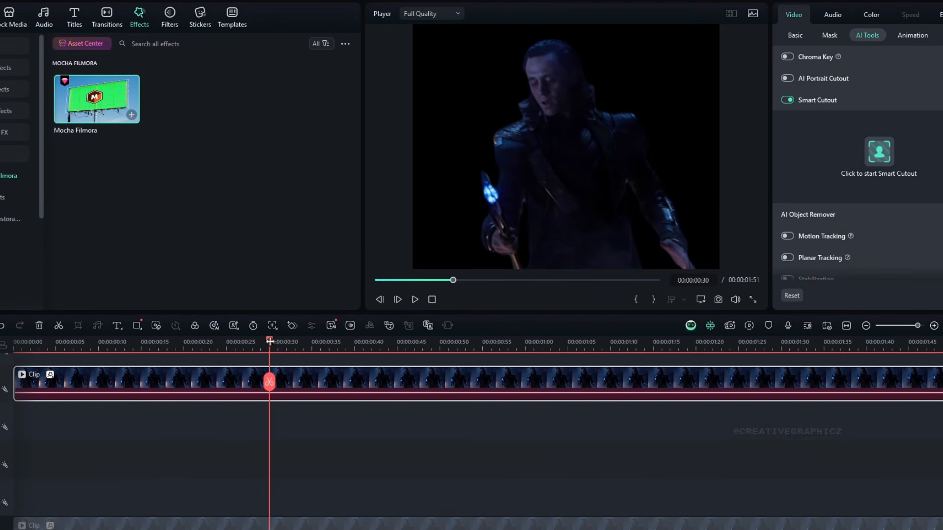
Check the cutout at 00:00:00:49, then show the Video 1 track and hide Video 5.
drag(270, 340, 432, 340)
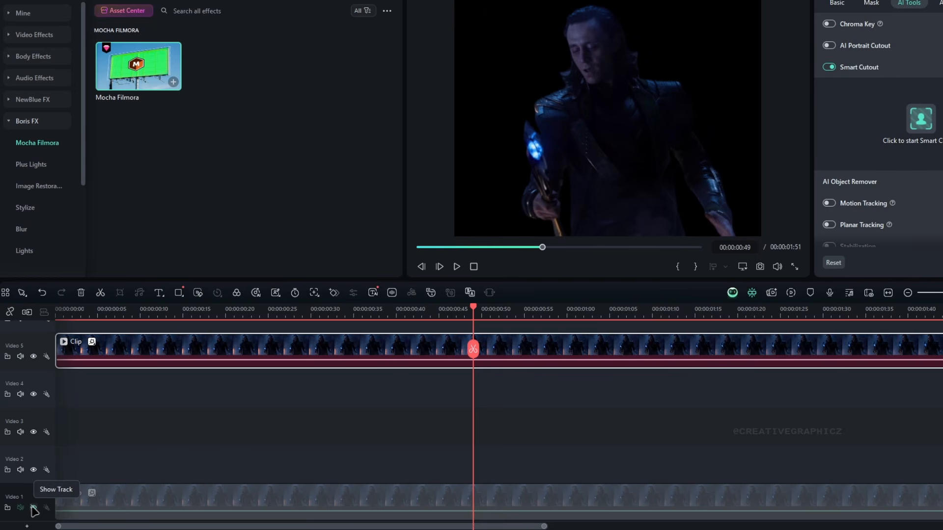
click(33, 508)
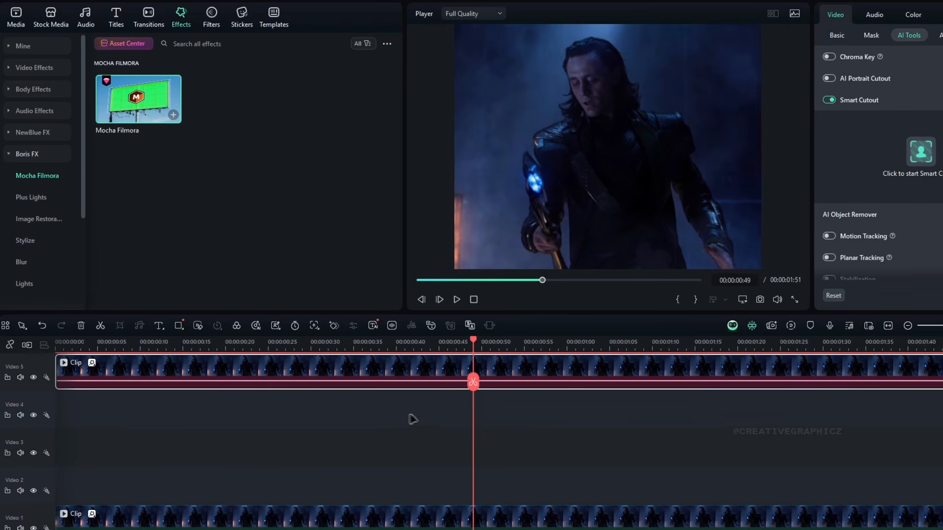
click(34, 378)
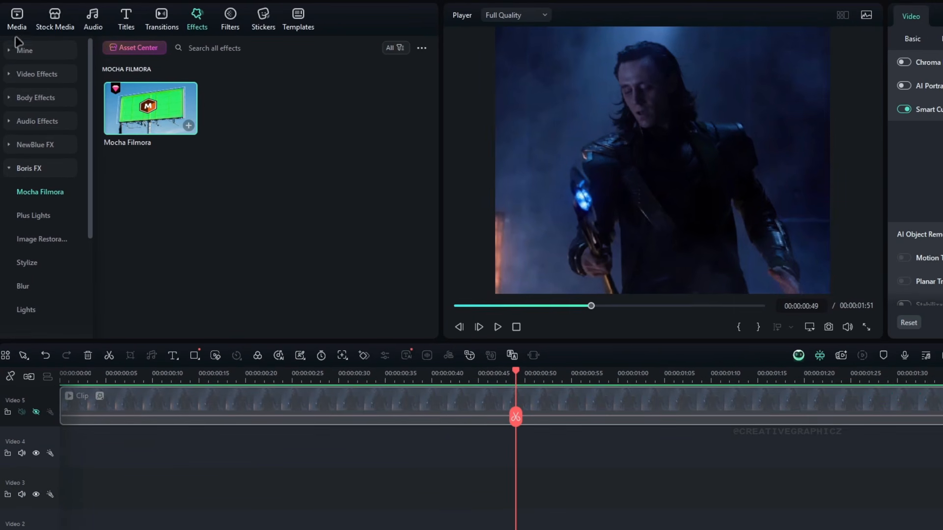
Place Loki Clip 12_s1_f60_chr-2 at the start of Video 2, keeping the 1626 x 1300 60fps project settings.
click(16, 22)
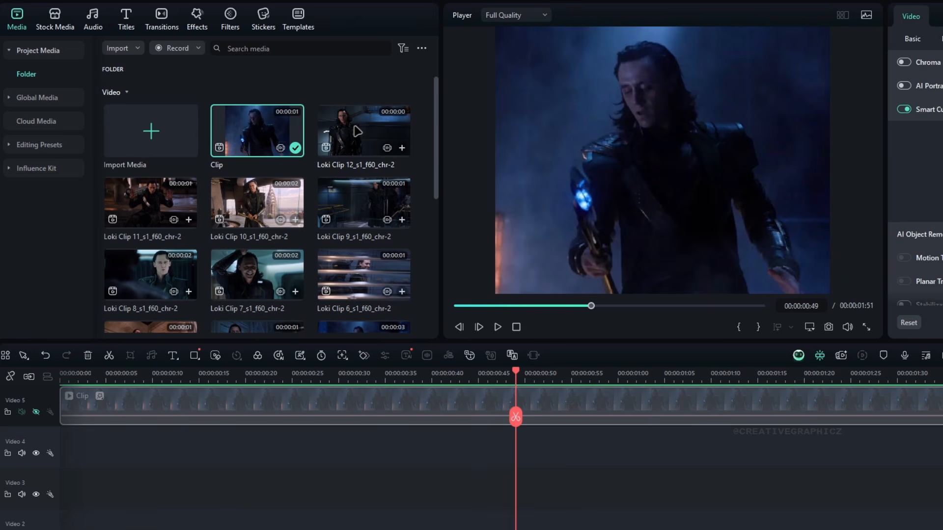
drag(357, 132, 63, 457)
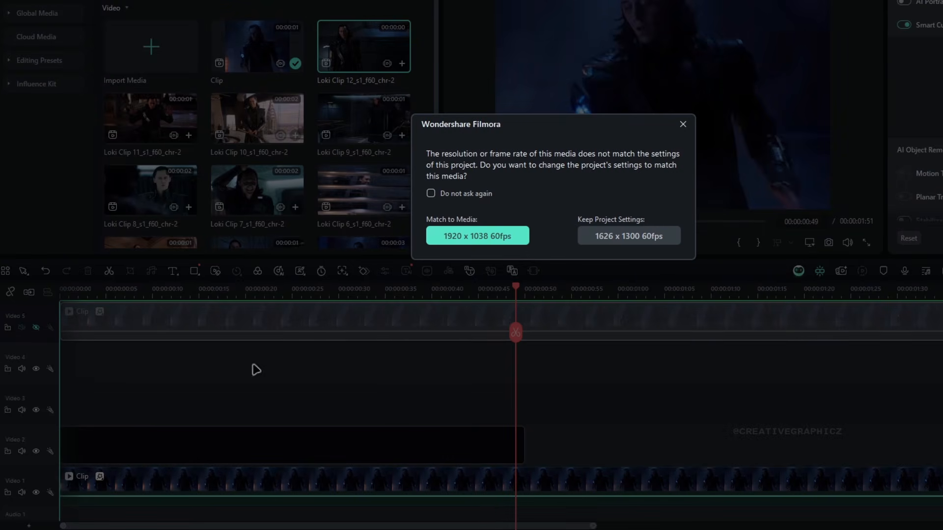
click(614, 238)
Split the Loki clip on Video 2 at 00:00:00:06 and delete the part after the cut.
click(76, 291)
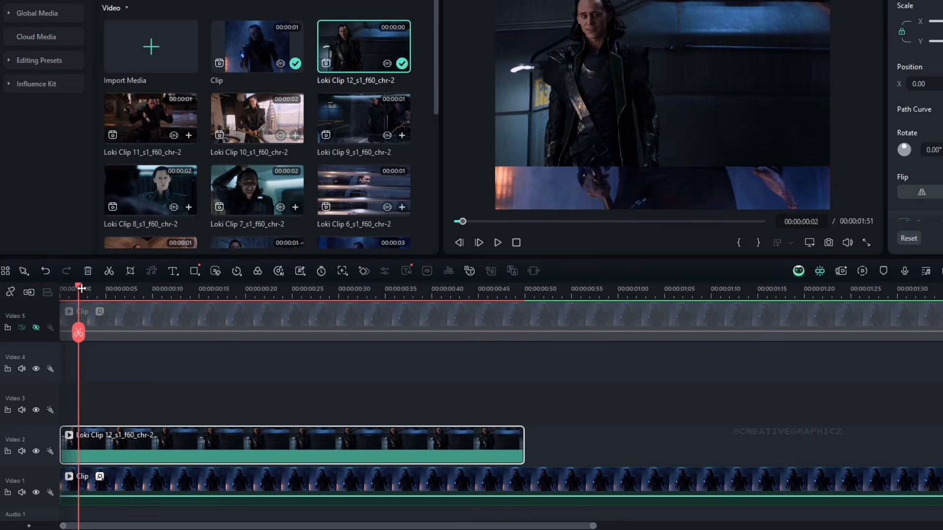
drag(116, 295, 209, 310)
scroll(197, 338, down, 1)
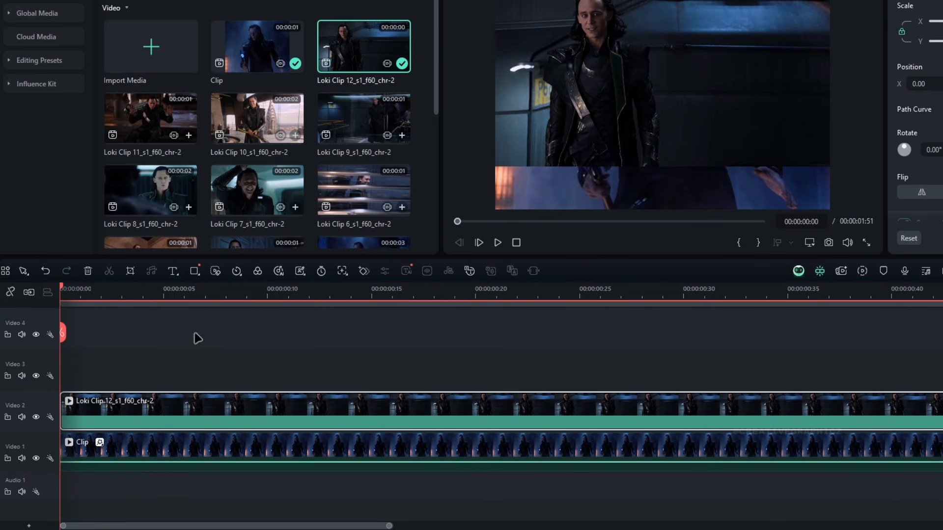
drag(122, 293, 176, 307)
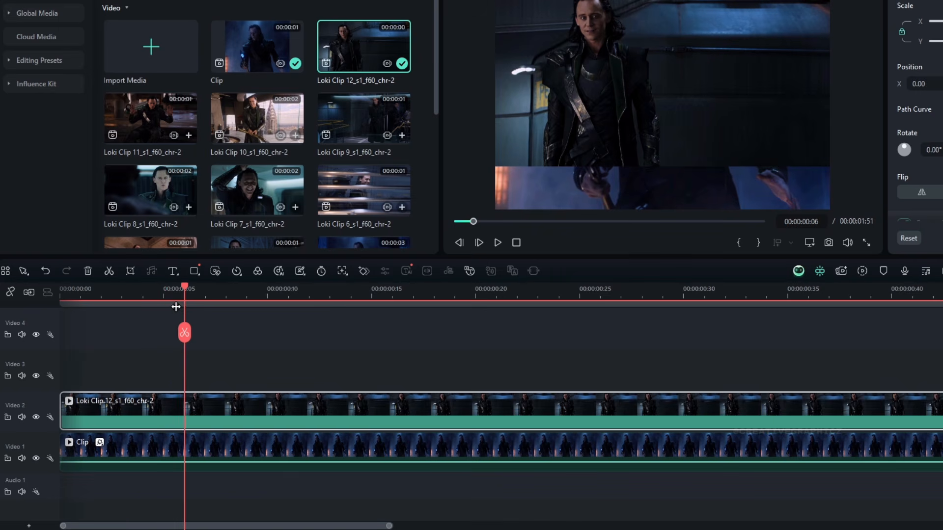
click(185, 335)
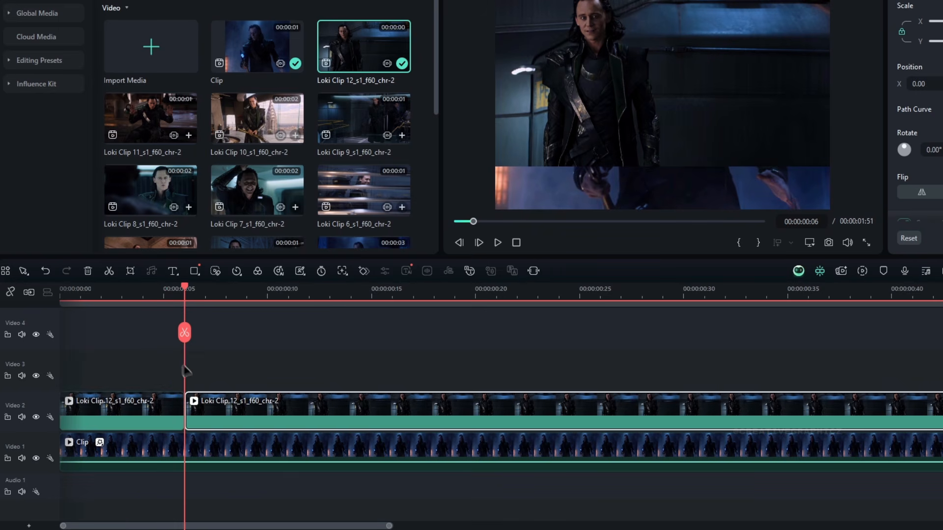
key(Delete)
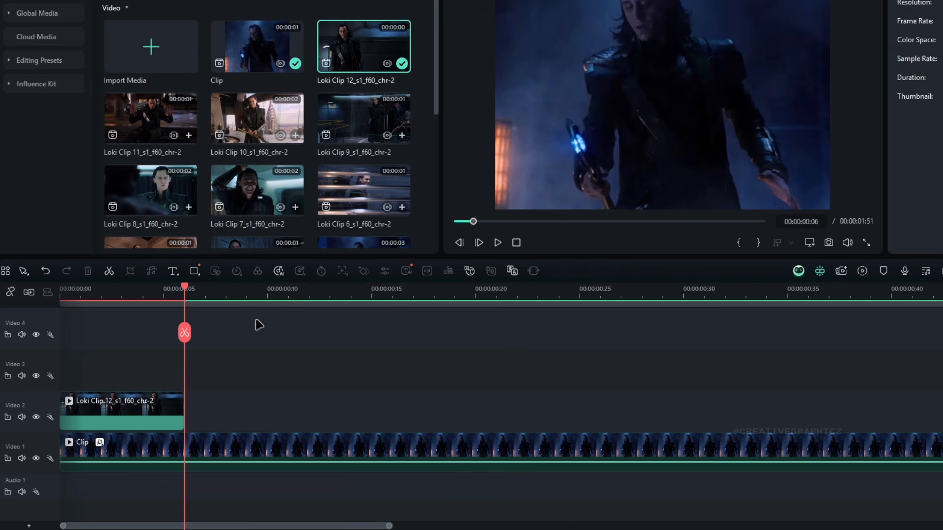
Duplicate the trimmed Loki clip end to end along Video 2 until sixteen clips reach 00:00:01:36.
scroll(106, 335, down, 3)
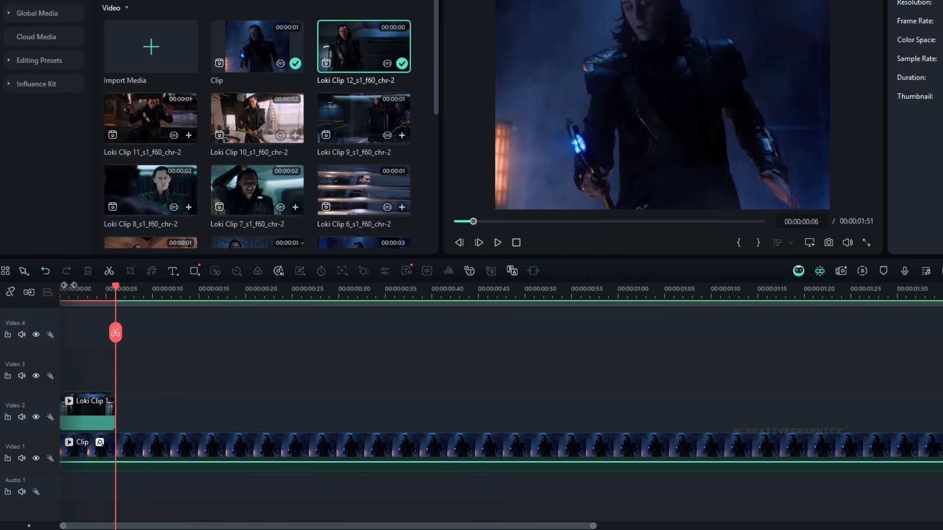
drag(116, 287, 98, 299)
click(83, 418)
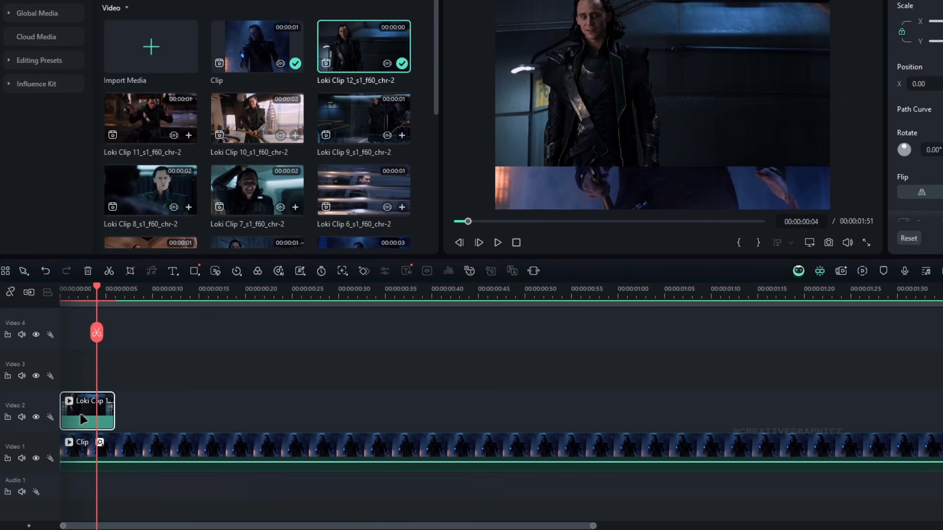
drag(84, 414, 244, 416)
drag(358, 407, 87, 415)
drag(39, 461, 336, 461)
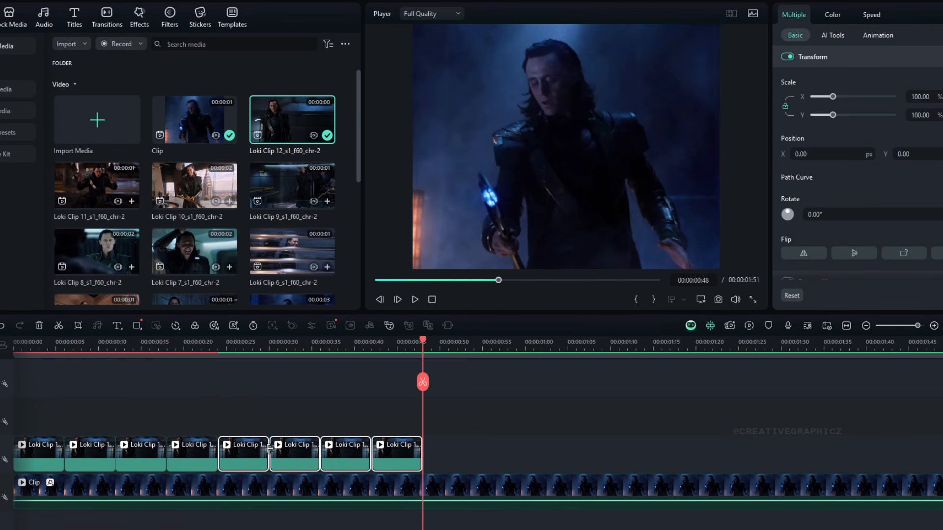
drag(244, 462, 641, 451)
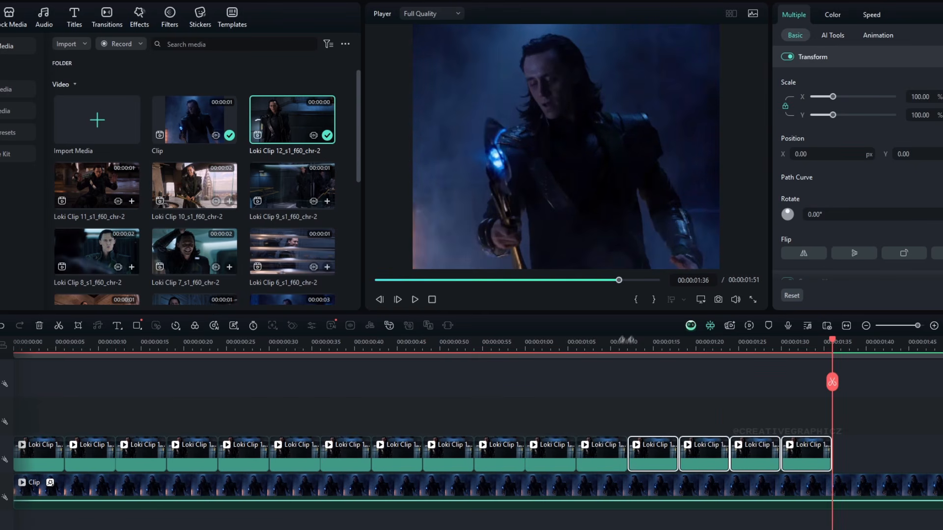
Replace the second, third and fourth clips on Video 2 with Loki Clip 11, Loki Clip 10 and Loki Clip 9, keeping their trimmed length.
drag(832, 388, 75, 406)
click(84, 464)
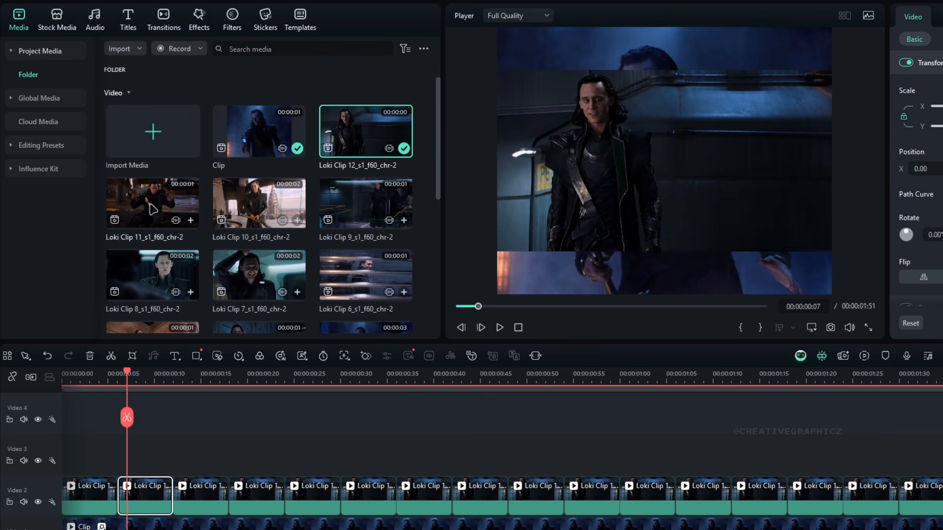
drag(154, 209, 138, 491)
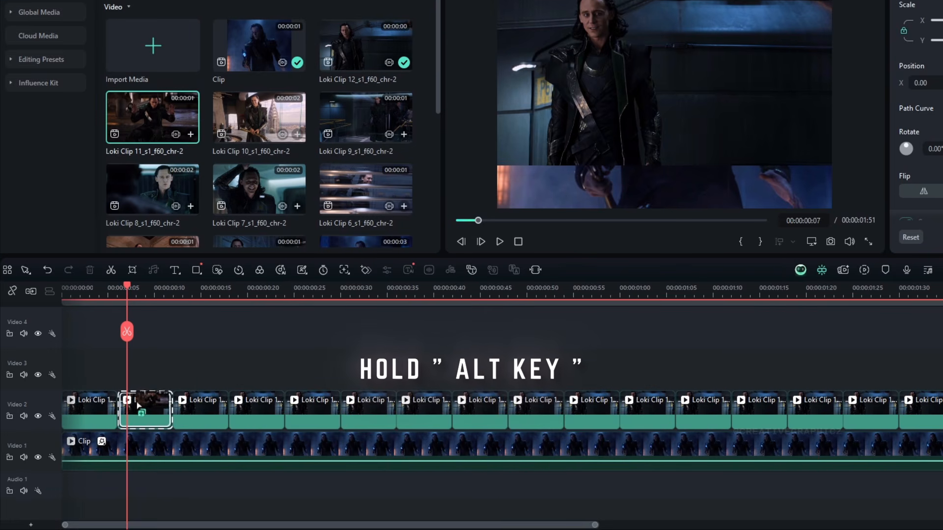
drag(137, 405, 138, 405)
click(210, 289)
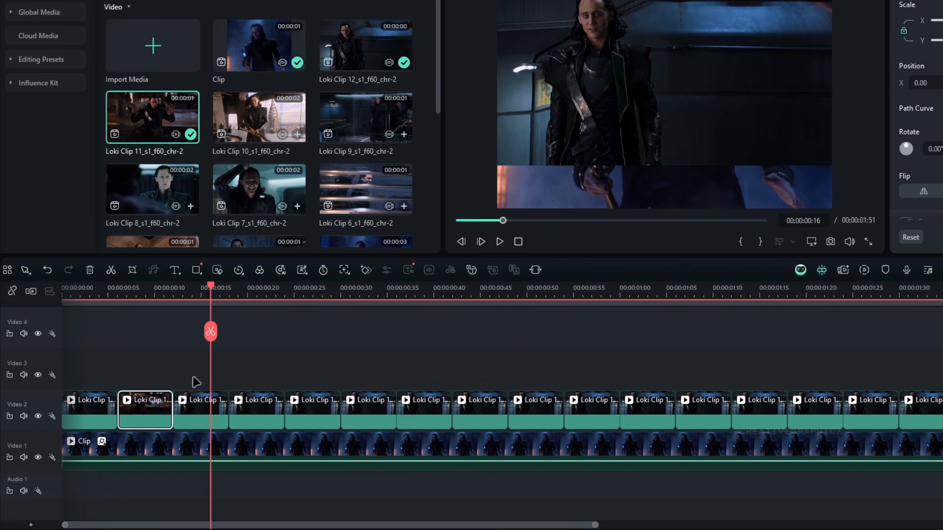
drag(259, 117, 204, 404)
drag(366, 118, 256, 405)
Replace the fifth to ninth clips on Video 2 with Loki Clips 8, 7, 6, 5 and 4 in that order.
drag(152, 189, 302, 392)
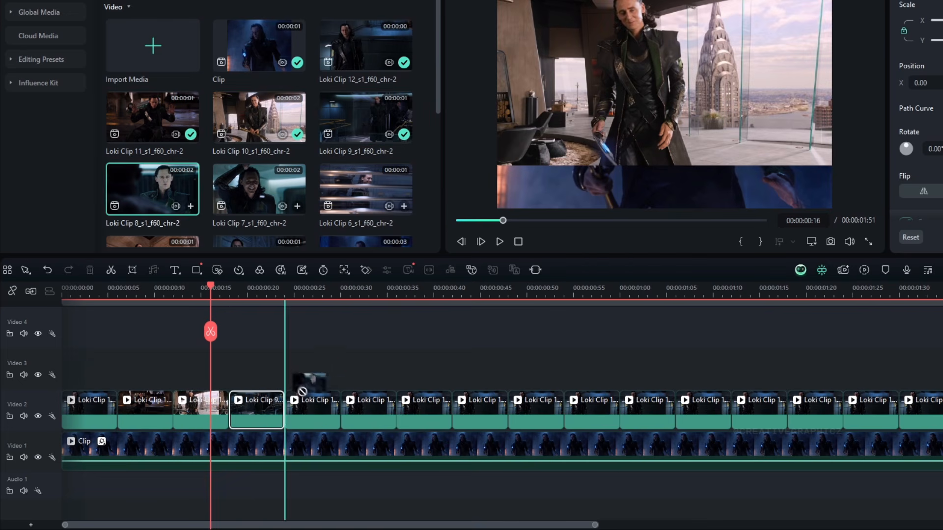
drag(252, 198, 370, 411)
drag(362, 193, 424, 417)
scroll(275, 186, down, 3)
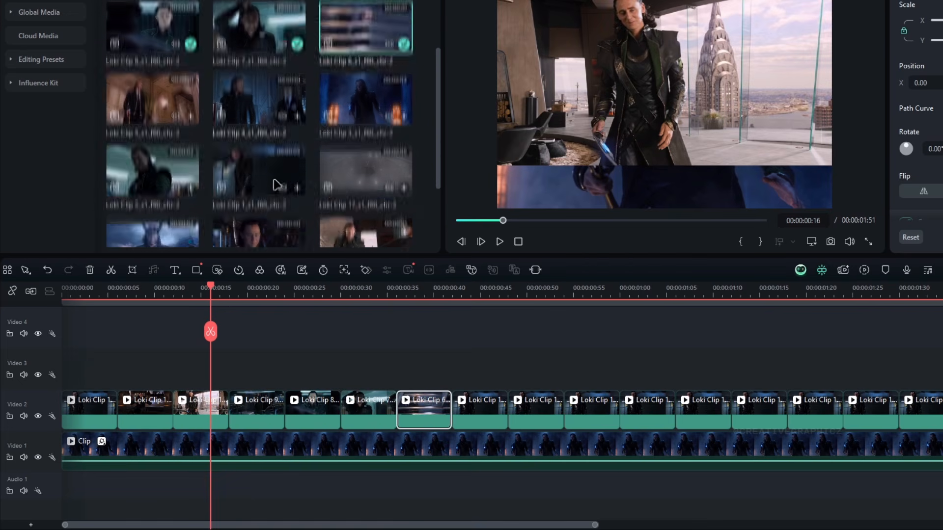
drag(157, 103, 474, 412)
drag(259, 103, 534, 410)
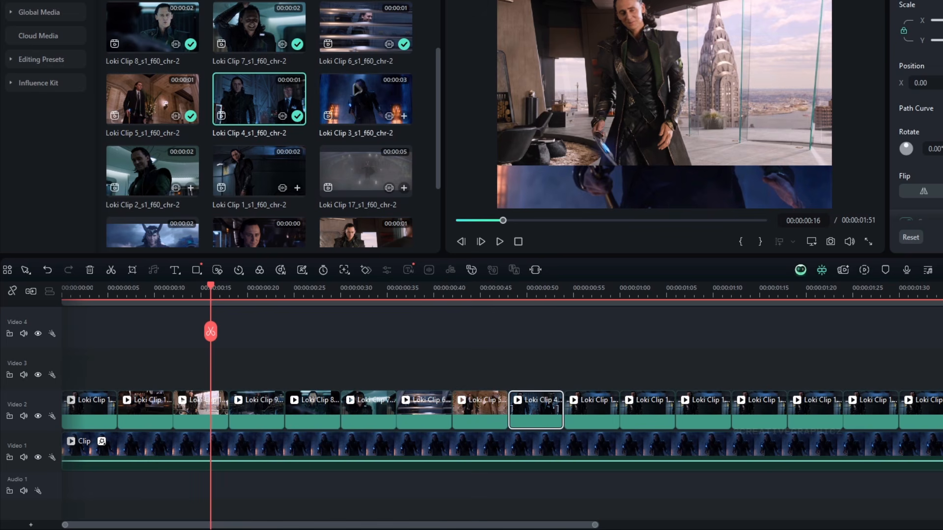
Replace the next six clips on Video 2 with Loki Clips 2, 1, 17, 16(1), 15 and 13, and delete the leftover copy at the end.
drag(136, 185, 596, 421)
drag(260, 162, 650, 421)
drag(362, 170, 727, 417)
drag(152, 234, 759, 418)
scroll(241, 213, down, 3)
drag(255, 178, 805, 415)
drag(345, 171, 849, 414)
click(893, 415)
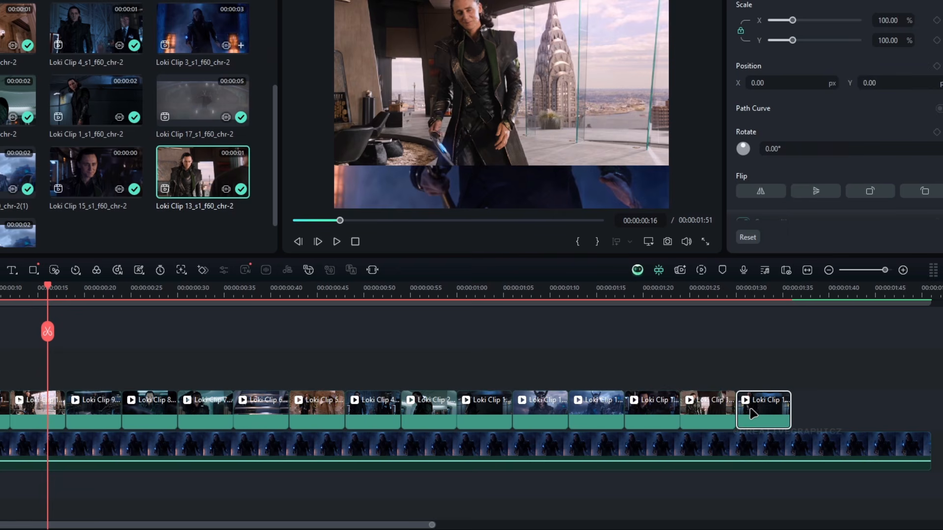
key(Delete)
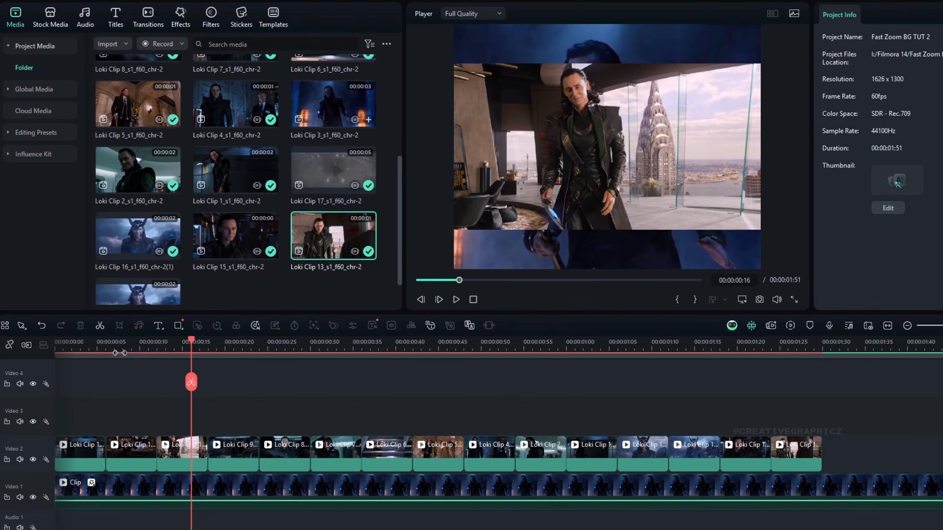
Select all the clips on Video 2 and set their scale to 150%.
drag(121, 349, 89, 348)
drag(844, 445, 64, 447)
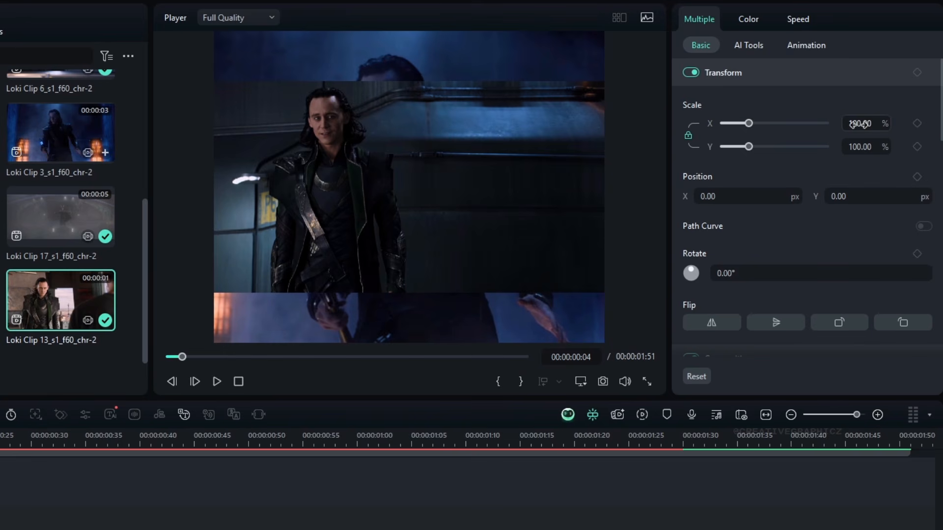
click(859, 123)
text(150)
key(Return)
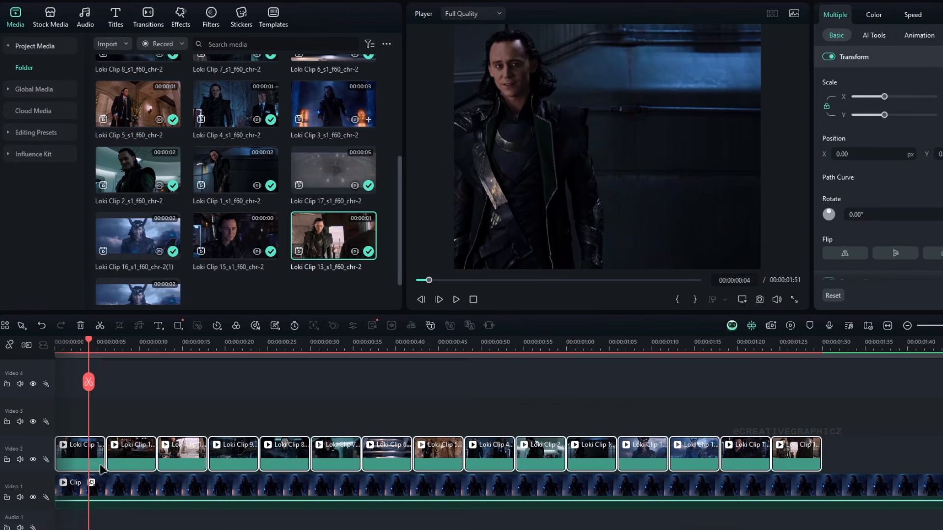
Set the first Video 2 clip's scale to 200% and its position to X 621, Y -227 to centre Loki.
click(102, 464)
drag(844, 154, 919, 154)
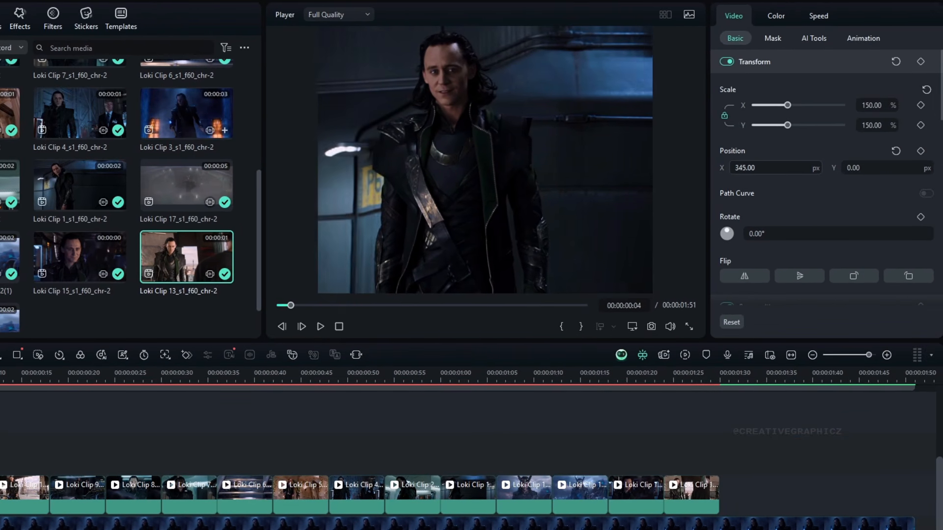
drag(722, 168, 745, 167)
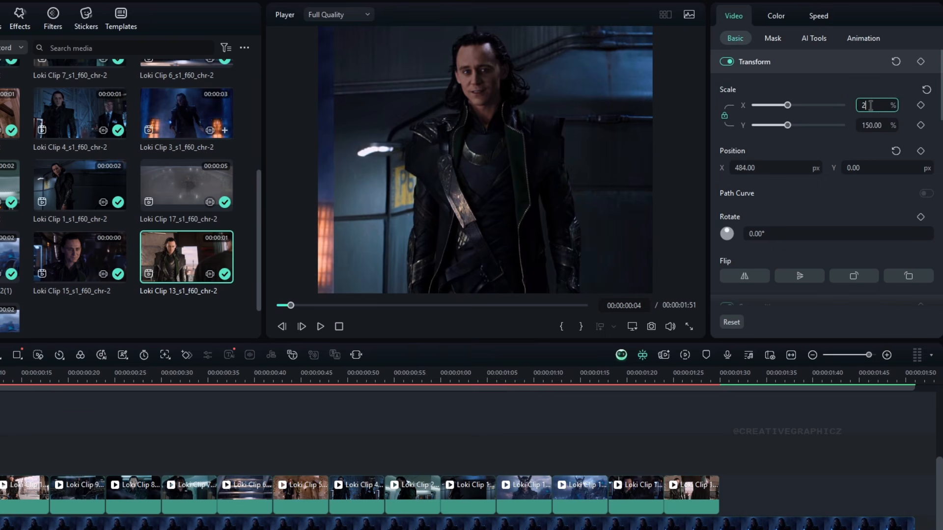
text(200)
key(Return)
drag(745, 167, 798, 167)
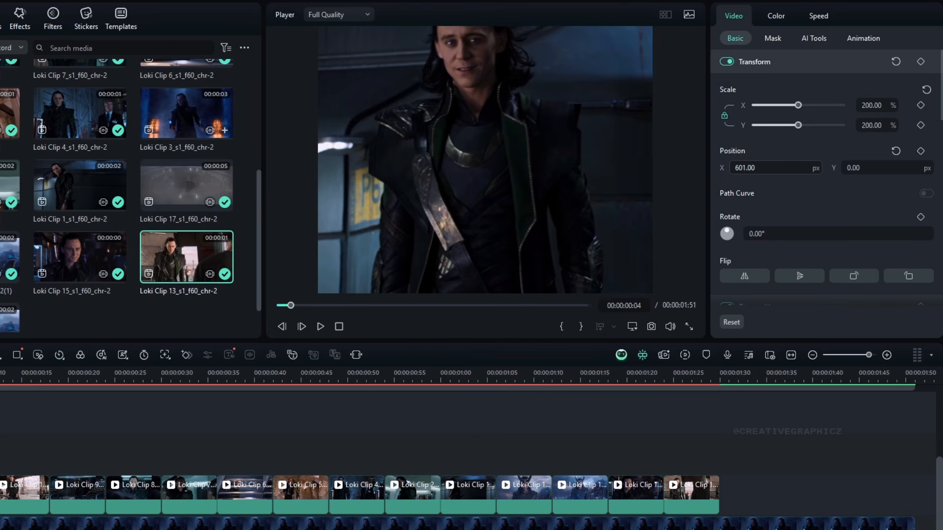
drag(857, 167, 794, 168)
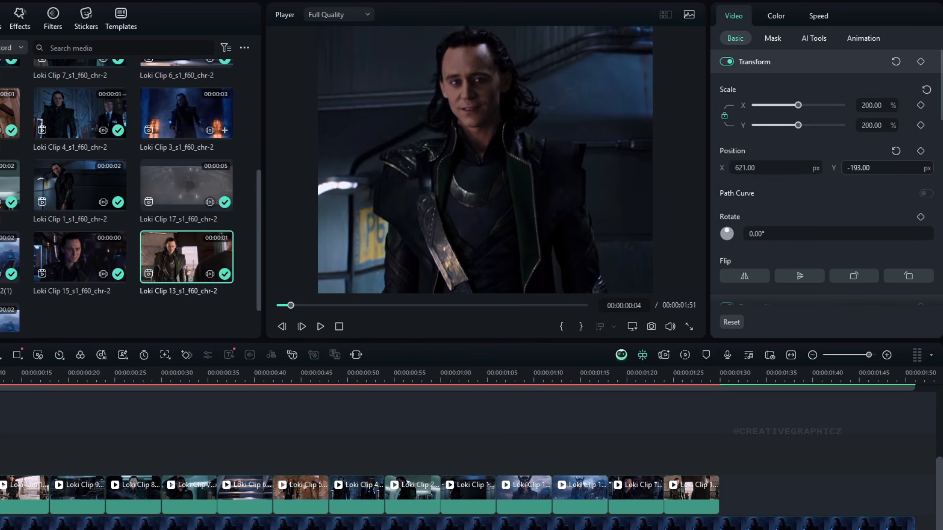
drag(858, 167, 841, 168)
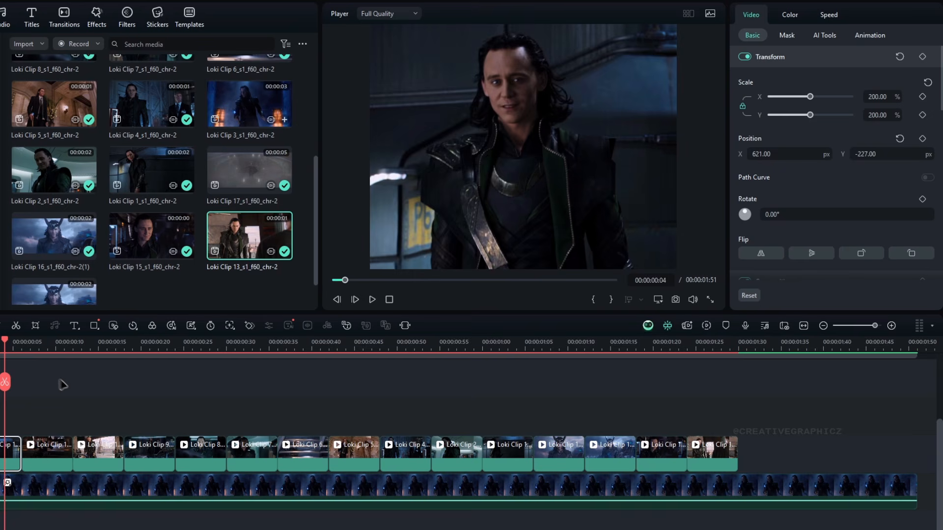
Check the framing of Loki Clip 11 on Video 2 and set Loki Clip 10's horizontal position to -21 px.
click(46, 347)
click(53, 460)
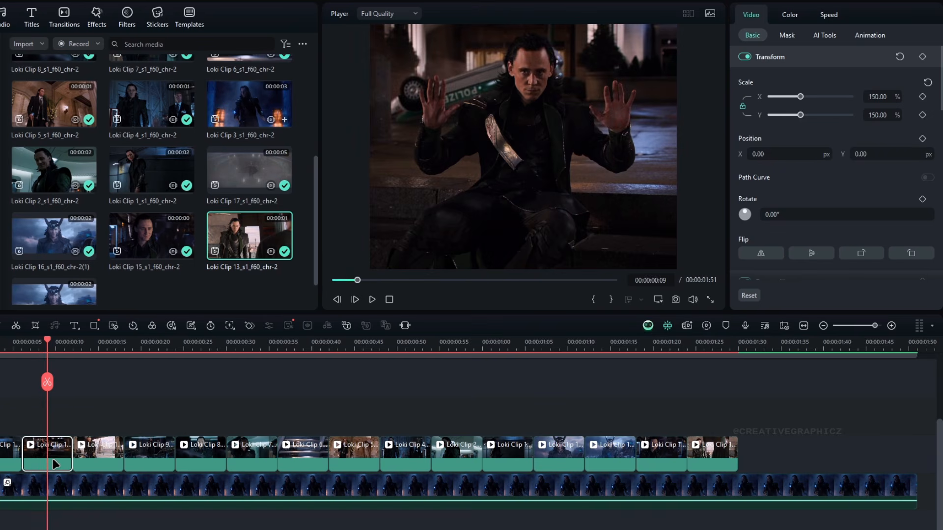
click(98, 347)
click(100, 460)
drag(759, 154, 591, 154)
Go through Loki Clips 9, 8 and 7 on Video 2 and adjust their horizontal positions to centre Loki.
click(141, 349)
click(150, 460)
click(202, 350)
click(203, 457)
click(260, 350)
drag(808, 153, 920, 155)
click(258, 456)
Reframe Loki Clips 6, 5 and 4 on Video 2, with Clip 5 at X 320 and Clip 4 enlarged at X 535.
click(321, 349)
click(300, 457)
click(363, 348)
click(358, 457)
click(405, 349)
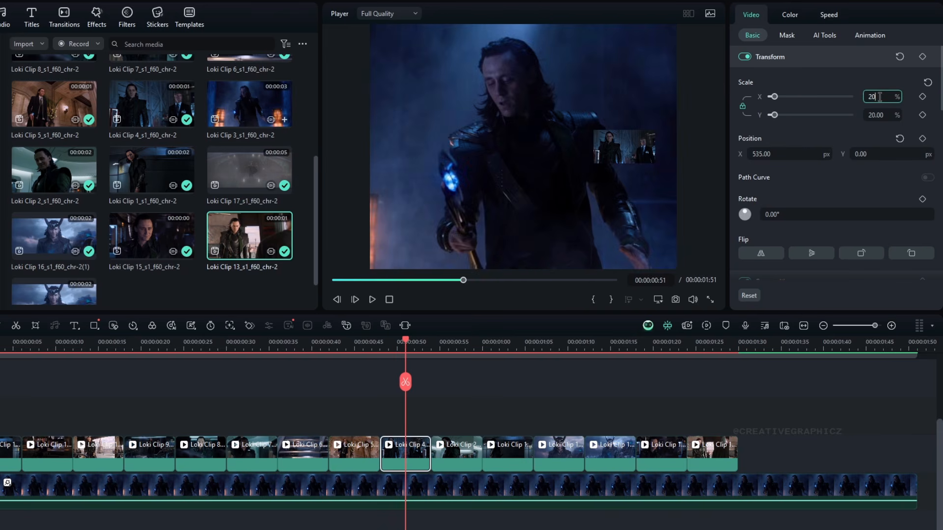
Set Loki Clip 2's horizontal position to 217 px, and Loki Clip 1's scale to 200% with X at 563 px.
click(456, 348)
click(457, 457)
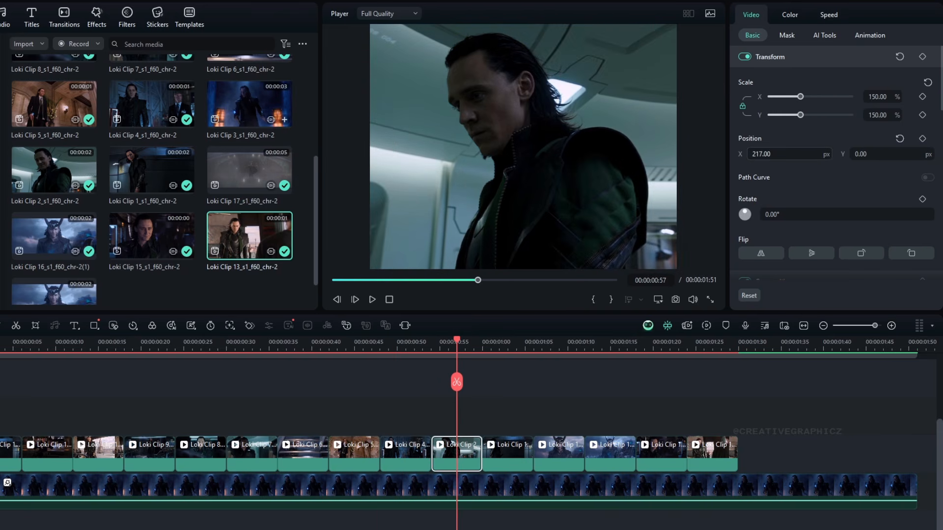
click(508, 348)
click(509, 457)
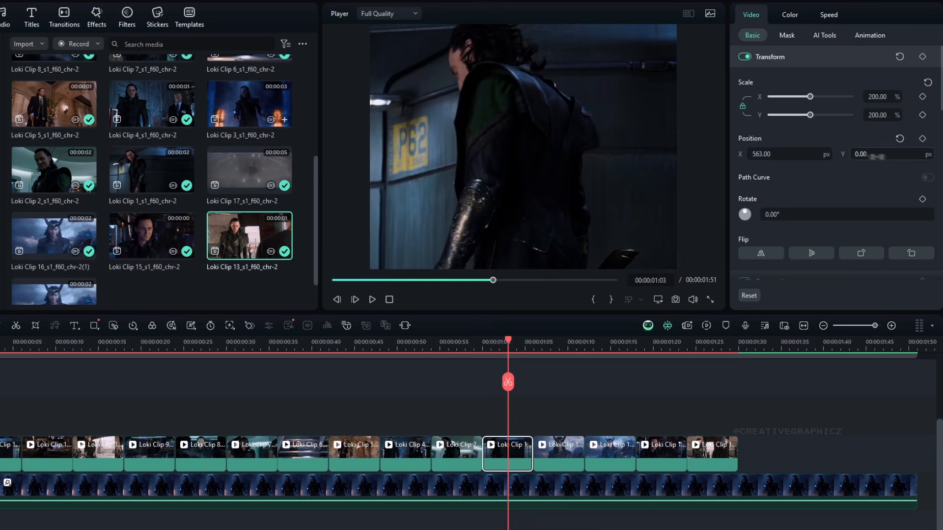
Enlarge Loki Clip 16(1) on Video 2 to fill the frame and shift Loki Clip 15 horizontally to centre the face.
click(559, 457)
click(610, 454)
click(876, 95)
text(2)
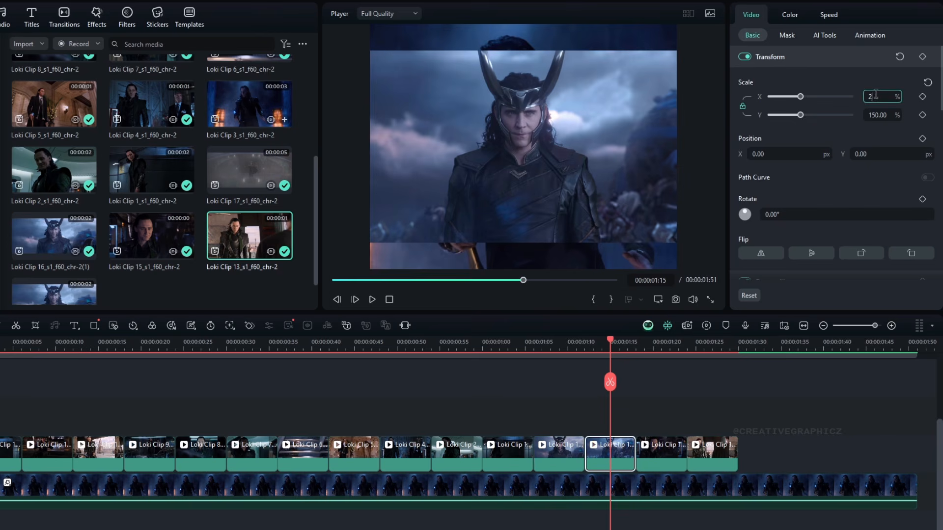
click(661, 346)
click(661, 455)
drag(759, 154, 835, 153)
Set the last Video 2 clip's scale to 200% and its position to X 671, Y -104.
click(713, 345)
click(889, 96)
text(200)
drag(879, 154, 854, 154)
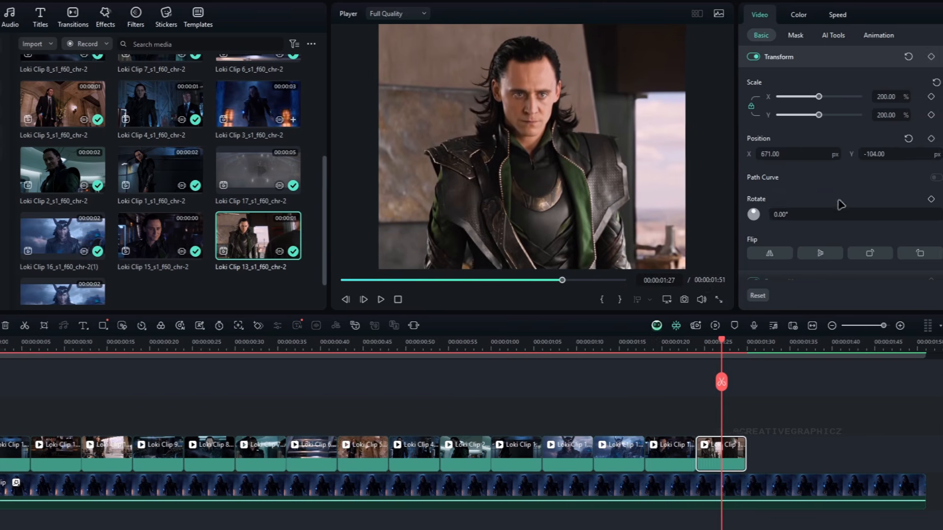
Play the timeline from the beginning to check the framing across the Video 2 clips.
scroll(443, 420, down, 1)
drag(357, 347, 37, 347)
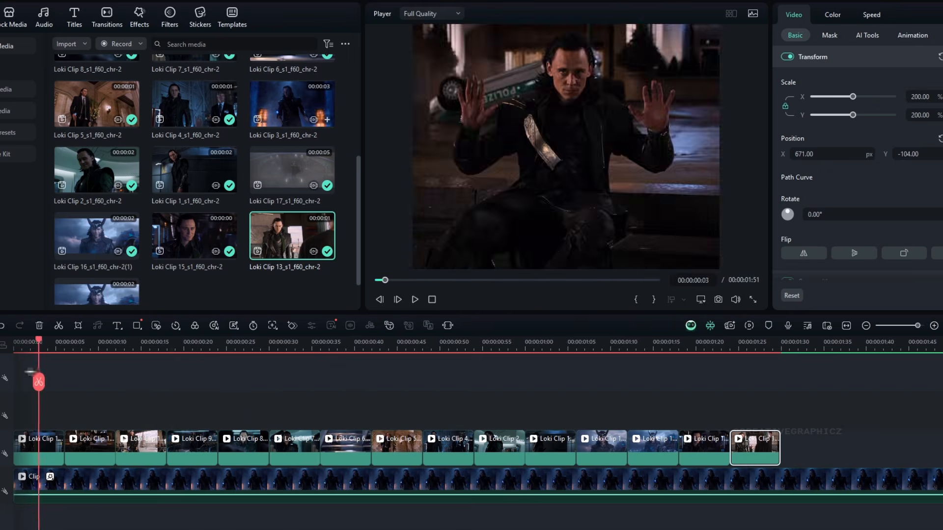
key(space)
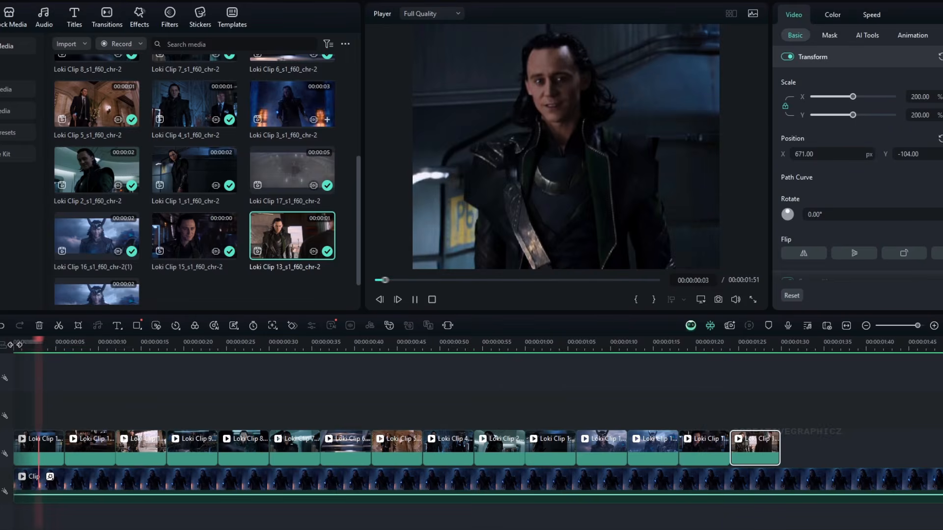
key(space)
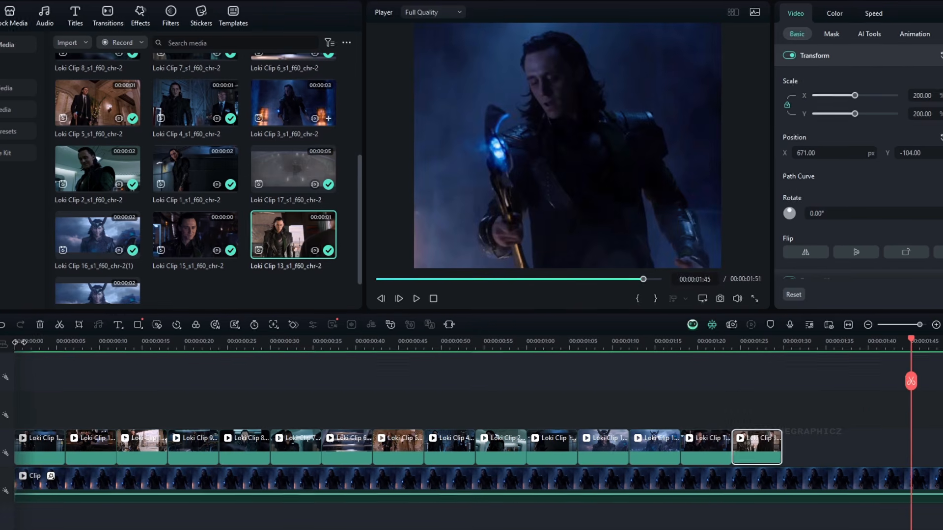
Convert each of the first three clips on Video 2 into its own compound clip with the default name and size.
drag(16, 345, 40, 352)
drag(90, 300, 74, 301)
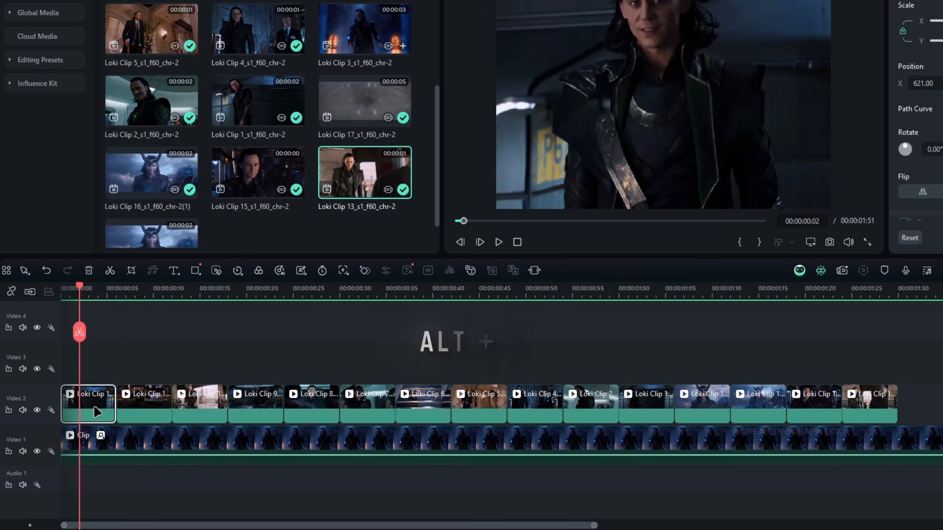
key(alt+g)
key(Return)
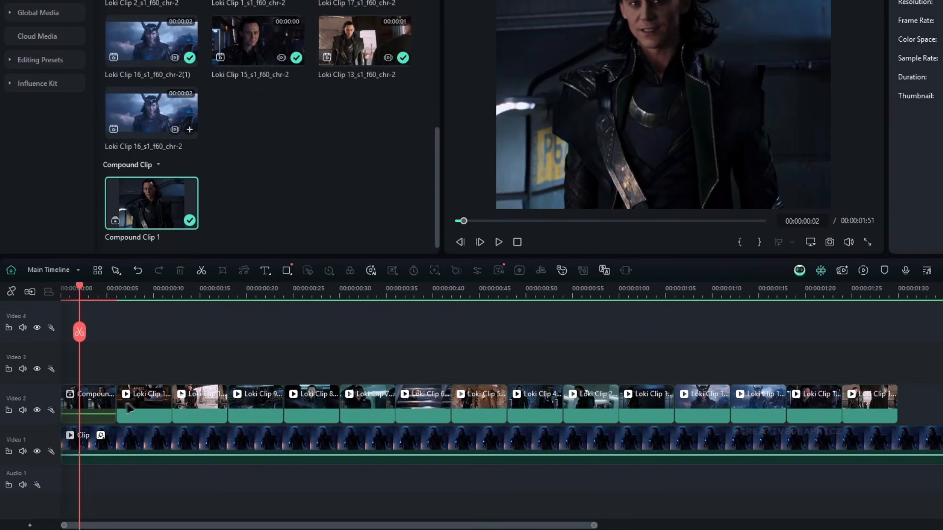
click(148, 407)
key(alt+g)
key(Return)
click(202, 396)
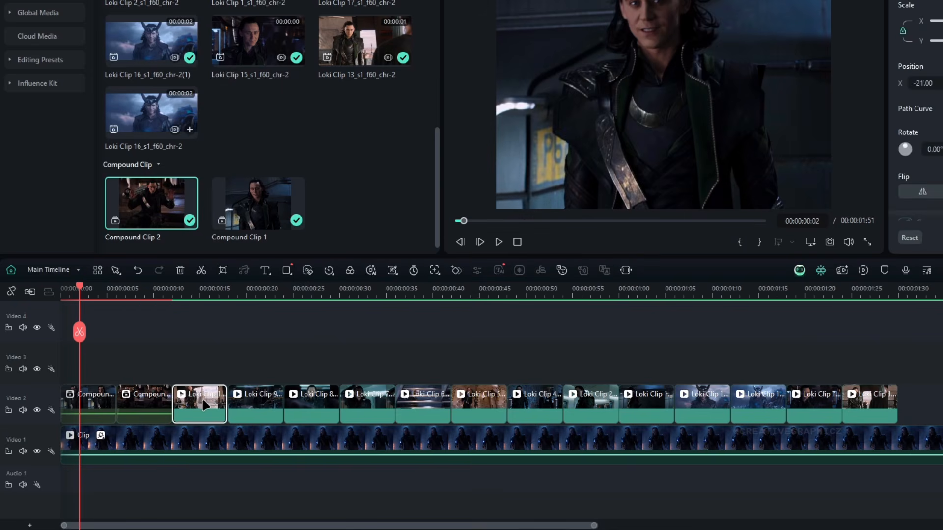
key(alt+g)
key(Return)
Convert Loki Clips 9, 8, 7, 6 and 5 on Video 2 into separate 1626 x 1300 compound clips.
click(274, 400)
key(alt+g)
key(Return)
click(295, 403)
key(alt+g)
key(Return)
click(365, 400)
key(alt+g)
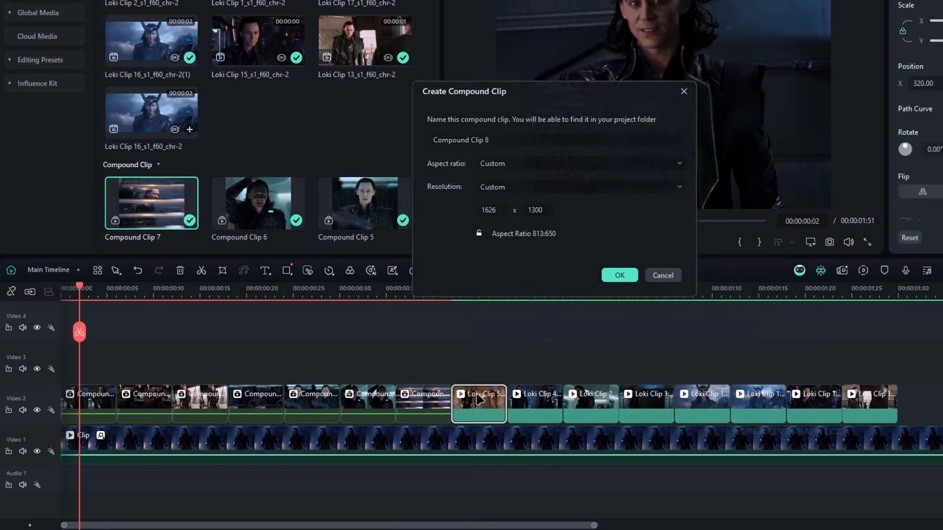
key(Return)
Convert Loki Clips 4, 2, 1 and 17 on Video 2 into separate compound clips with the default settings.
click(534, 400)
key(alt+g)
key(Return)
click(589, 400)
key(alt+g)
key(Return)
click(642, 400)
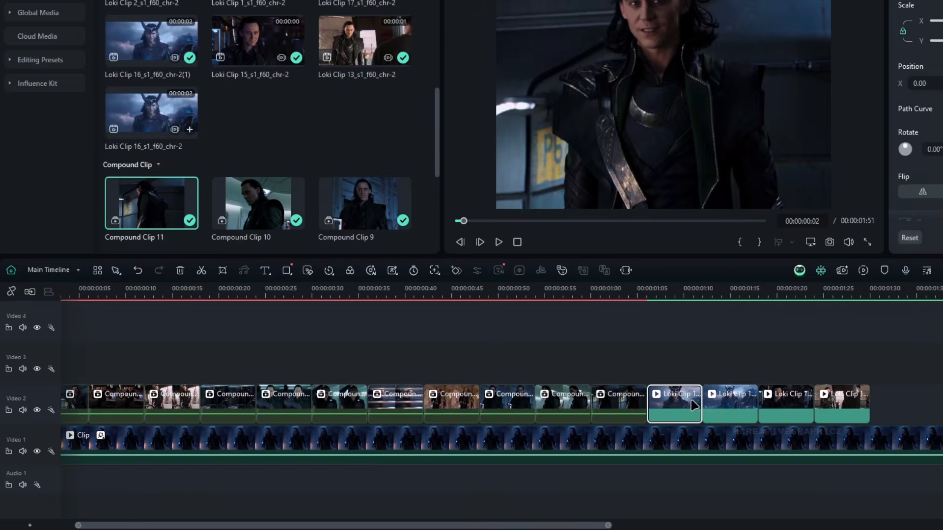
key(alt+g)
key(Return)
Convert the last three clips on Video 2, Loki Clips 16(1), 15 and 13, into separate compound clips.
click(678, 408)
key(alt+g)
key(Return)
click(673, 406)
key(alt+g)
key(Return)
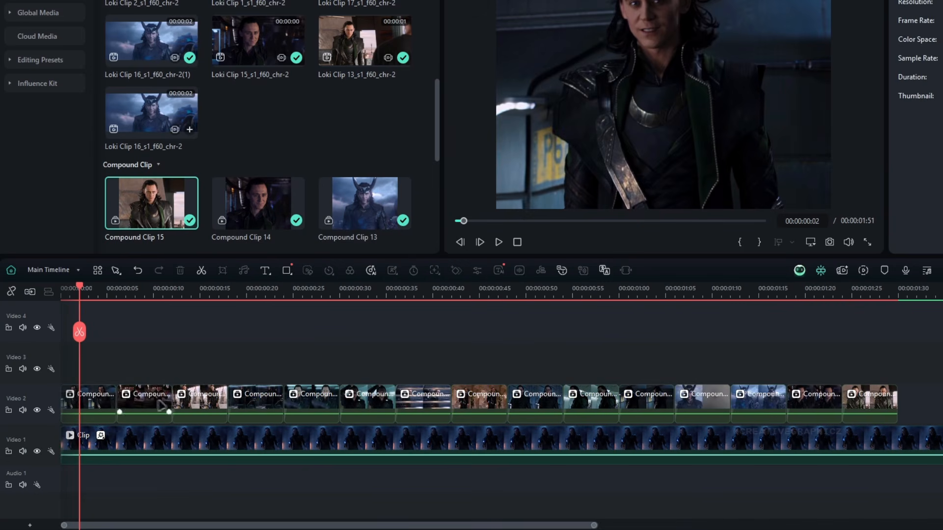
Keyframe the scale of the first compound clip on Video 2 from 150% at its start to 100% at its end.
click(107, 400)
key(Home)
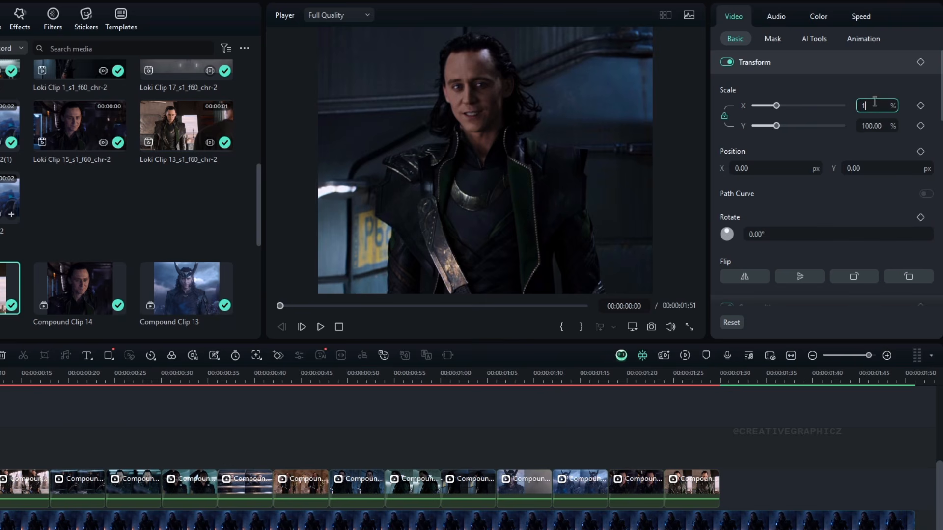
key(Return)
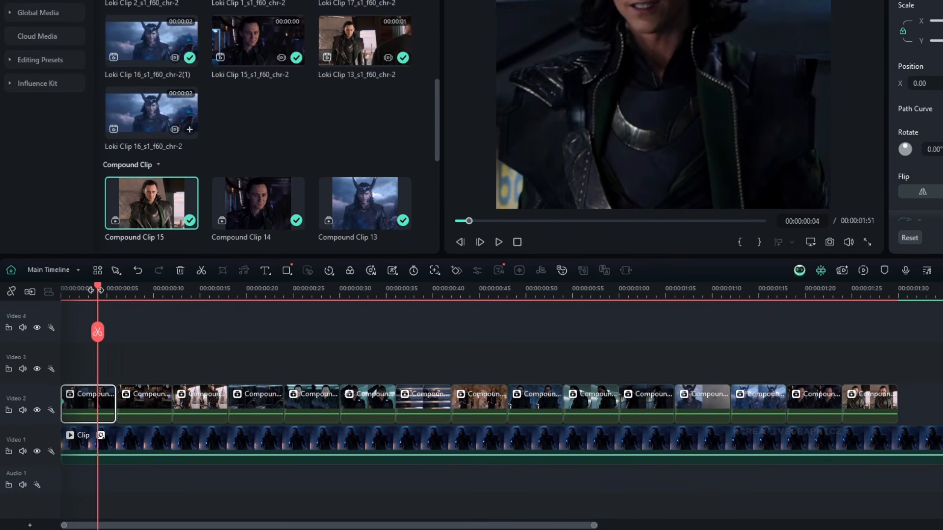
drag(95, 290, 116, 290)
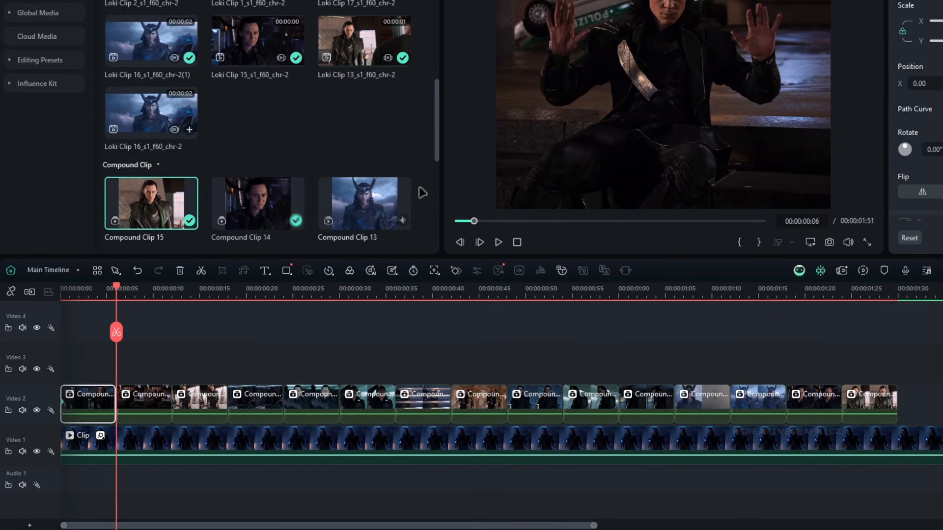
click(881, 105)
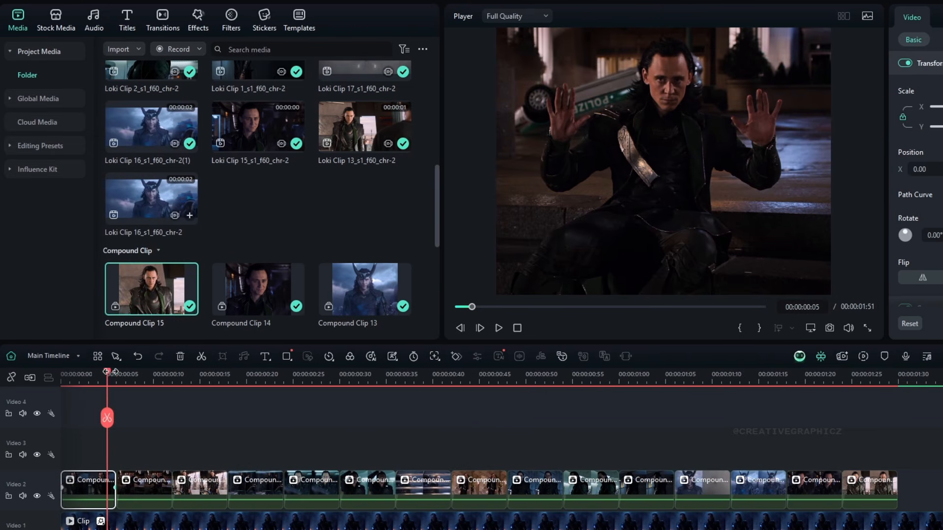
mouse_move(108, 404)
mouse_down()
mouse_move(72, 404)
mouse_move(92, 404)
mouse_up()
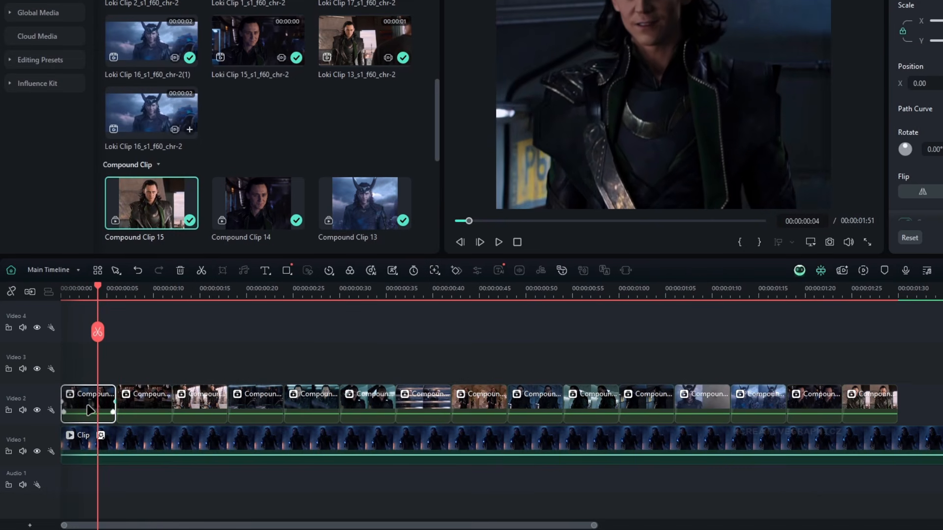
Copy the first compound clip's effects, including its scale keyframes, and paste them onto all the remaining compound clips on Video 2.
right_click(89, 483)
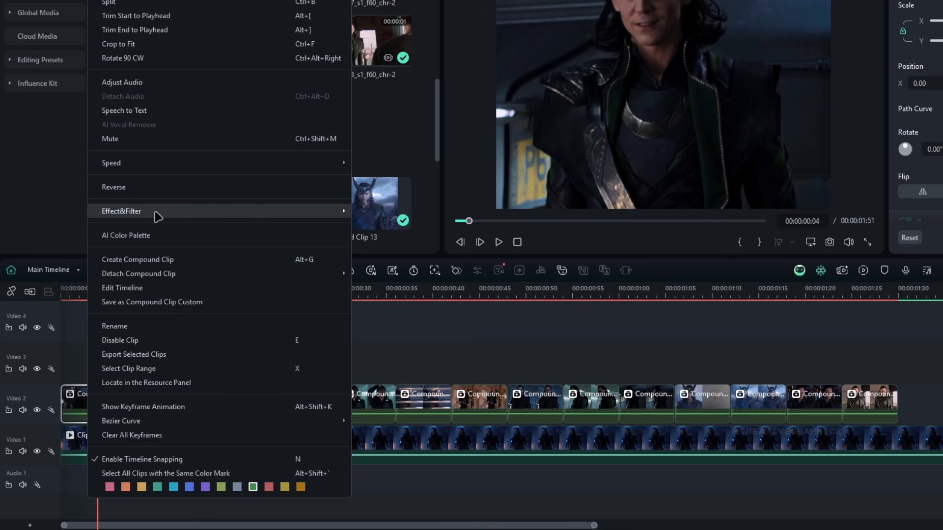
mouse_move(157, 216)
click(390, 215)
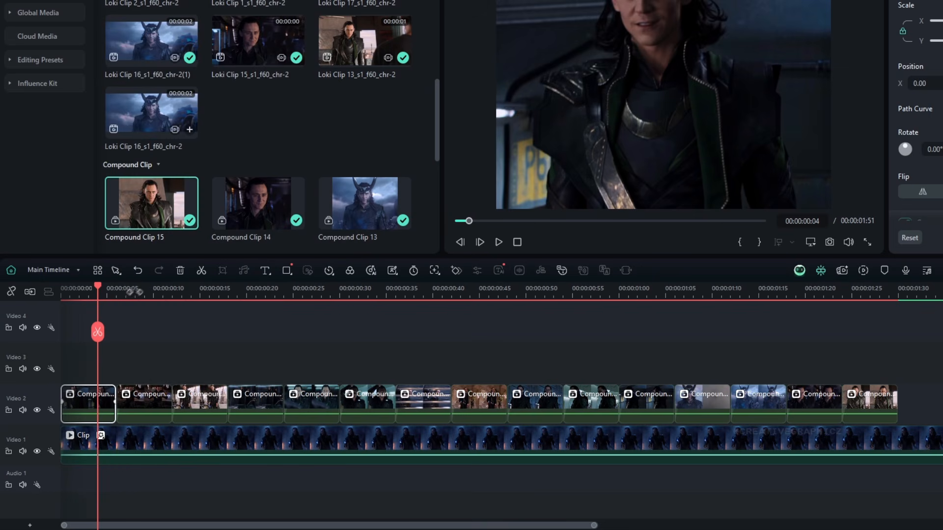
drag(126, 375, 876, 412)
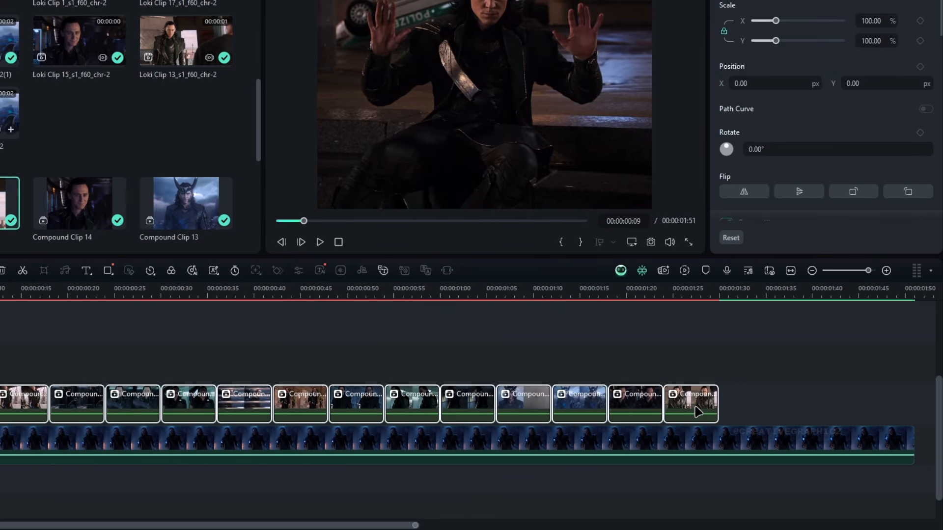
right_click(696, 411)
mouse_move(739, 173)
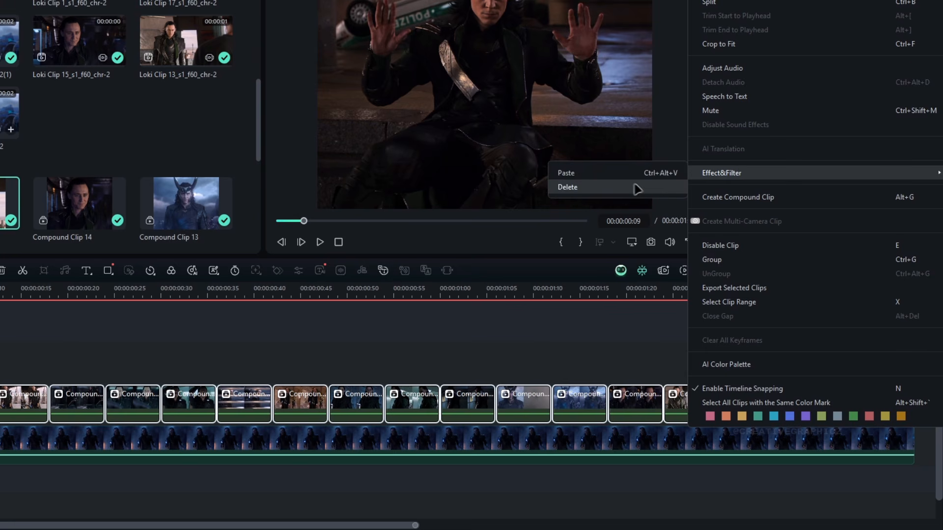
click(602, 179)
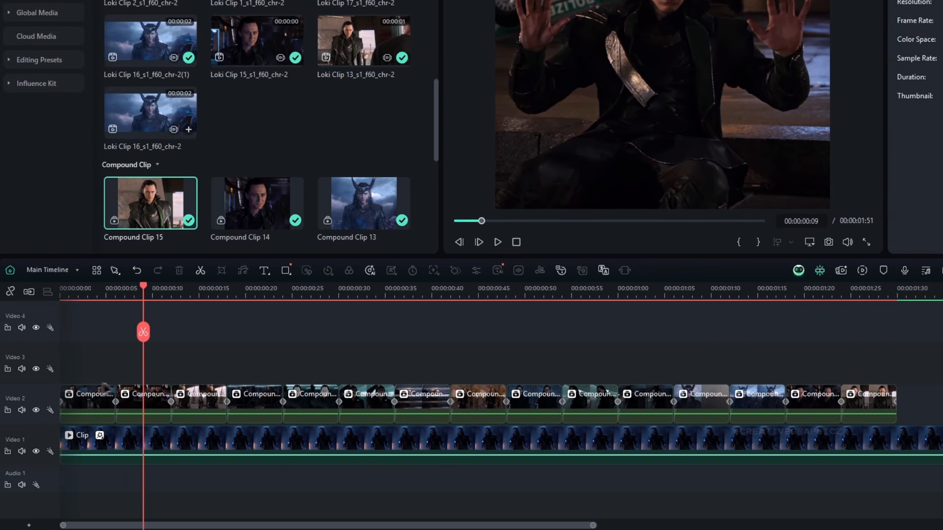
Duplicate the first four compound clips at the end of Video 2 so the sequence covers the whole cut-out clip.
drag(217, 383, 240, 406)
drag(95, 410, 926, 402)
scroll(711, 356, right, 5)
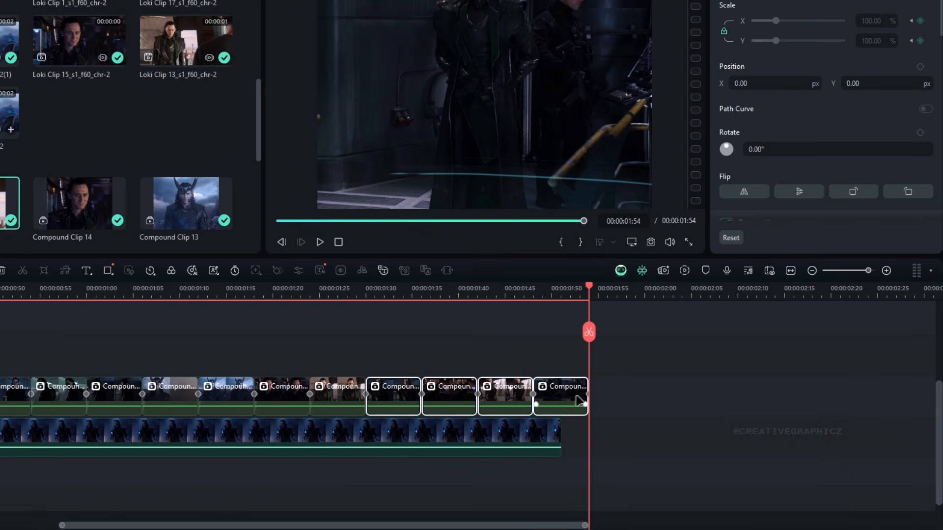
click(574, 409)
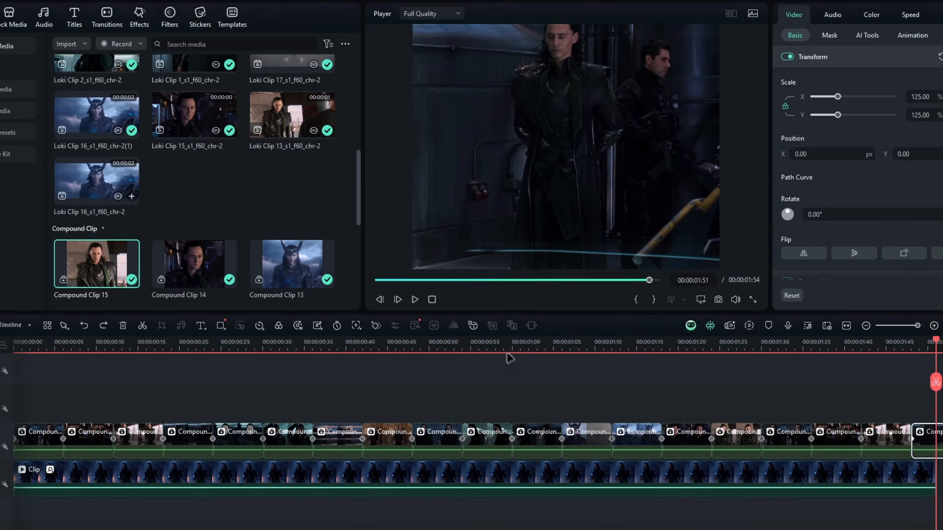
Play back and scrub through the compound clip sequence to examine the zoom animation.
click(505, 346)
drag(505, 346, 416, 358)
key(space)
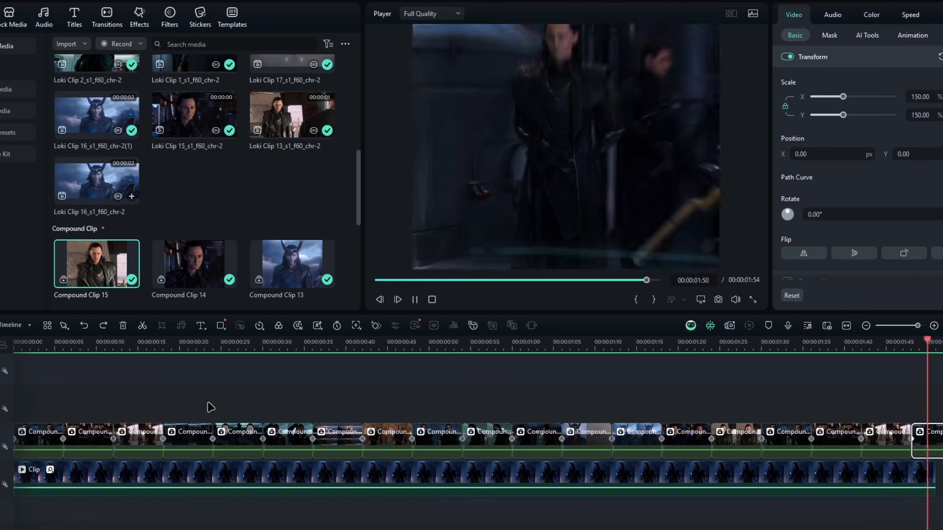
click(222, 382)
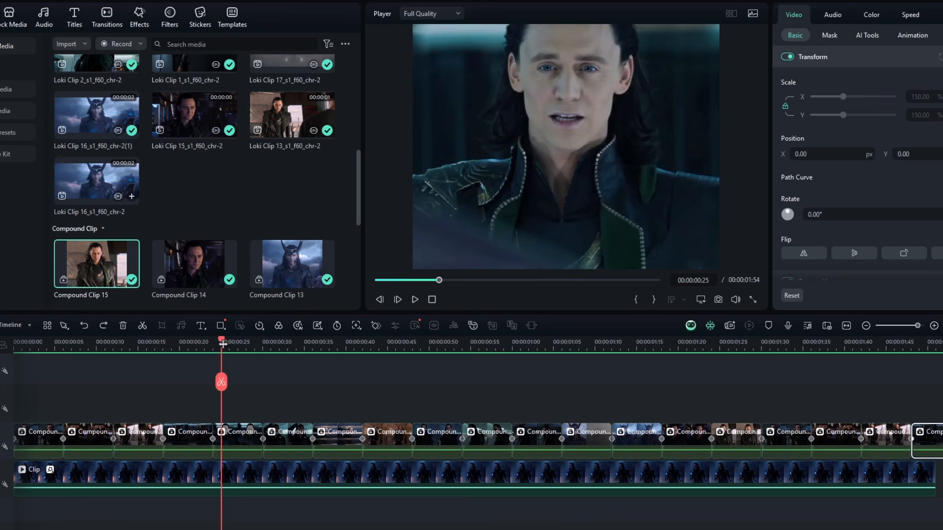
drag(223, 345, 276, 347)
Add an adjustment layer on Video 3 above the compound clips and trim its end to where the last compound clip ends.
click(845, 324)
click(145, 343)
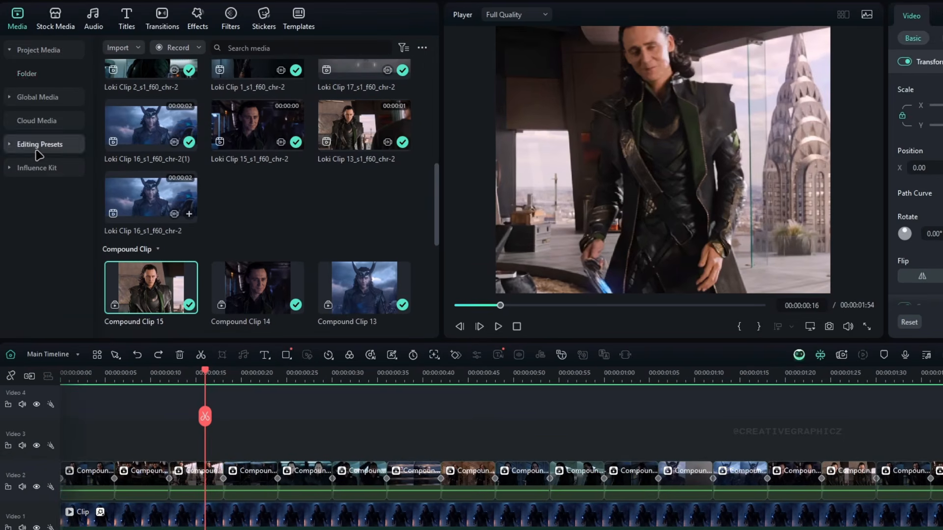
click(35, 152)
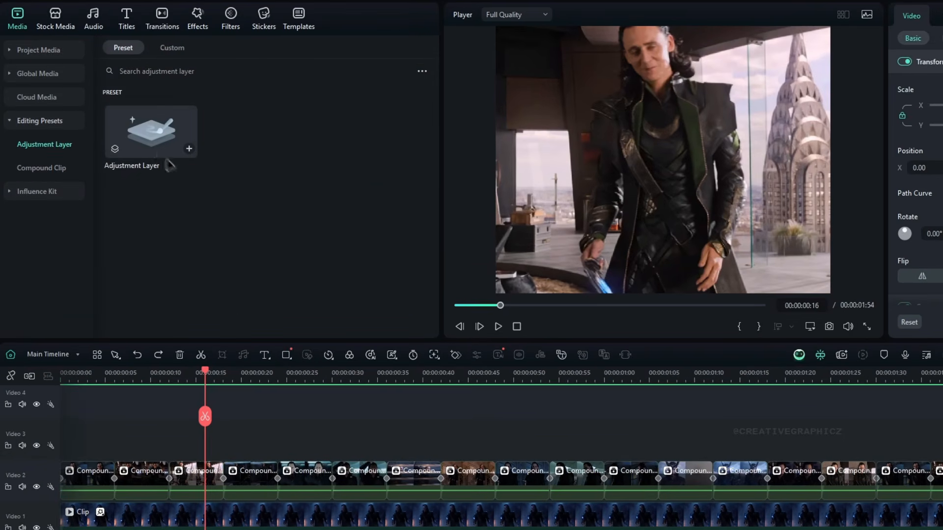
drag(216, 297, 74, 442)
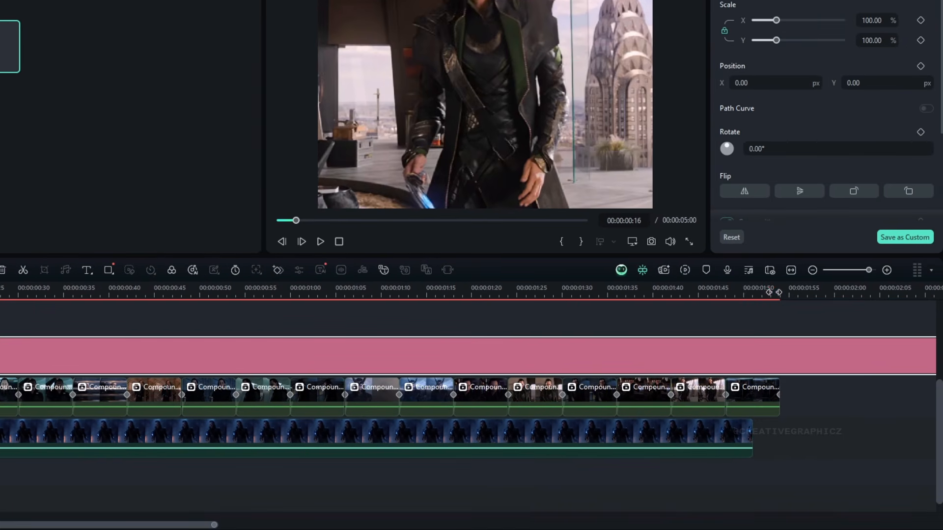
click(780, 291)
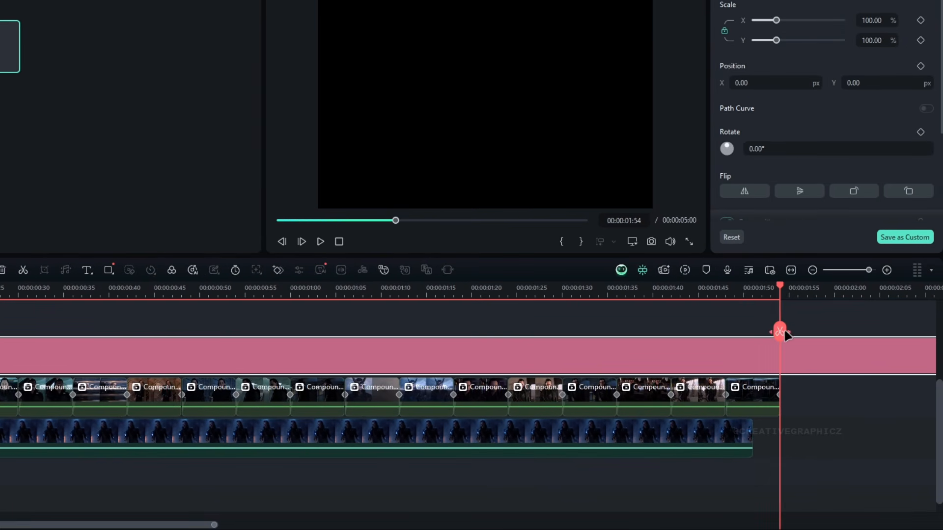
click(780, 332)
key(Delete)
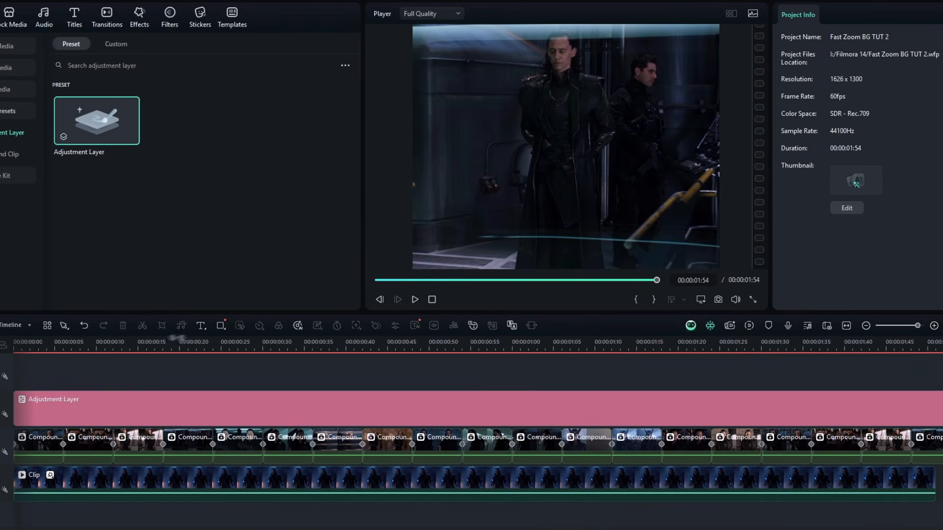
Apply the Distorting Fisheye Reverse effect to the adjustment layer and set its Strength to 100.
click(146, 344)
click(207, 407)
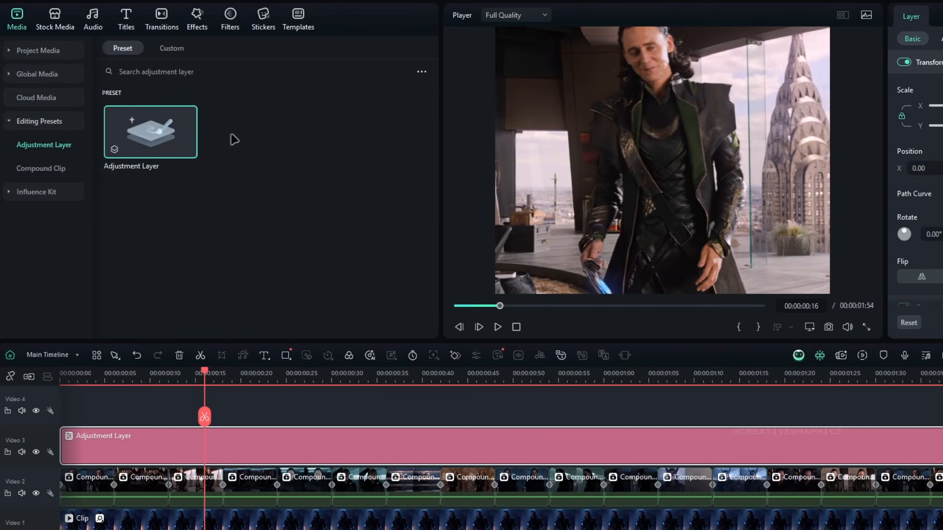
click(198, 30)
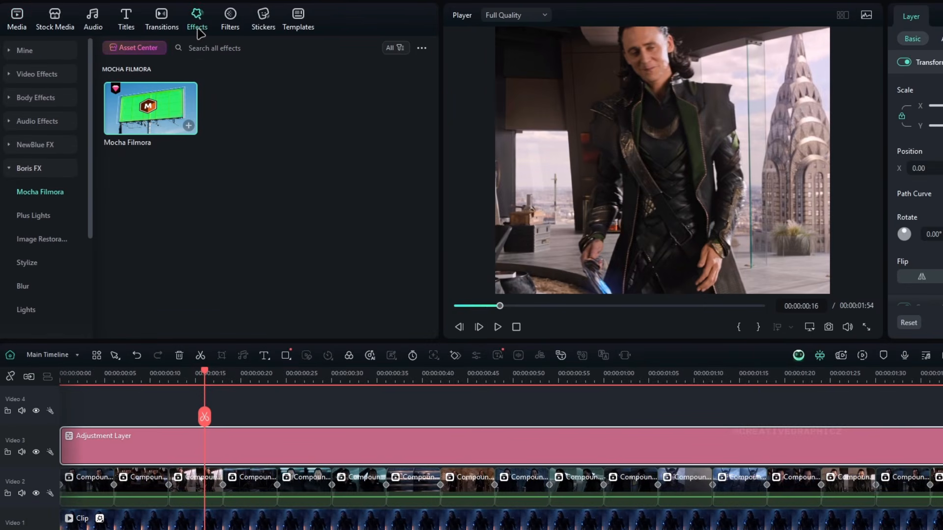
click(54, 78)
click(48, 239)
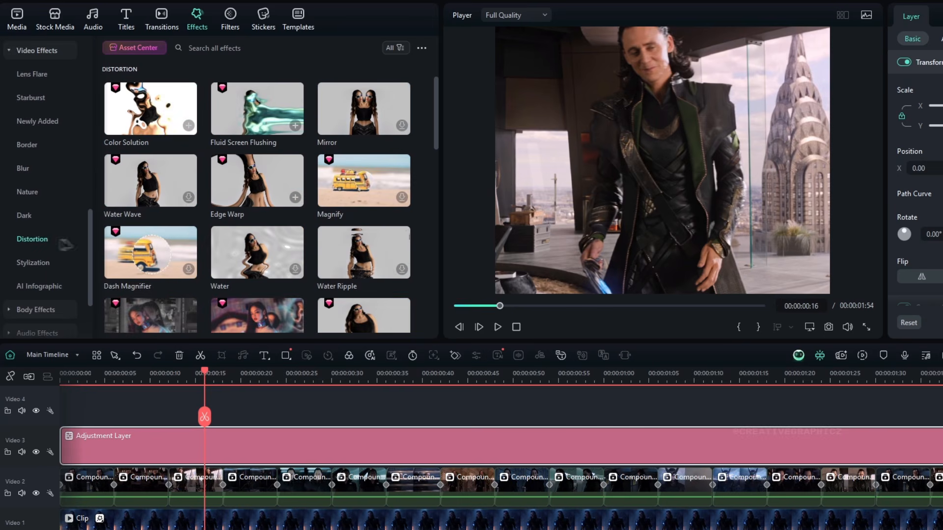
scroll(304, 221, down, 3)
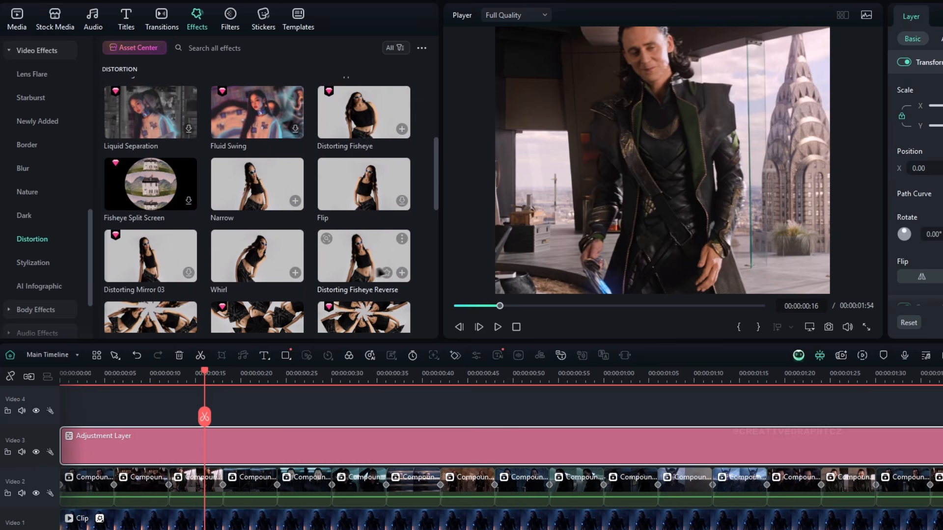
drag(366, 265, 333, 457)
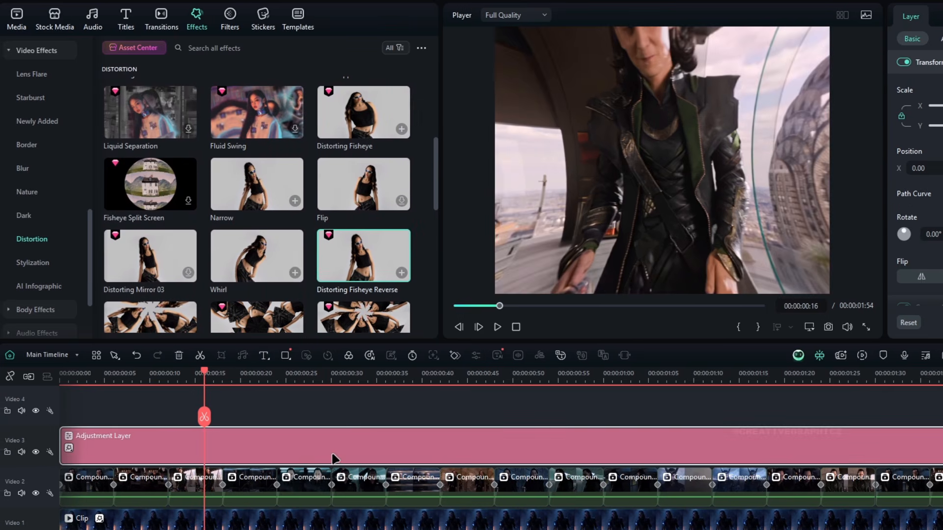
click(806, 22)
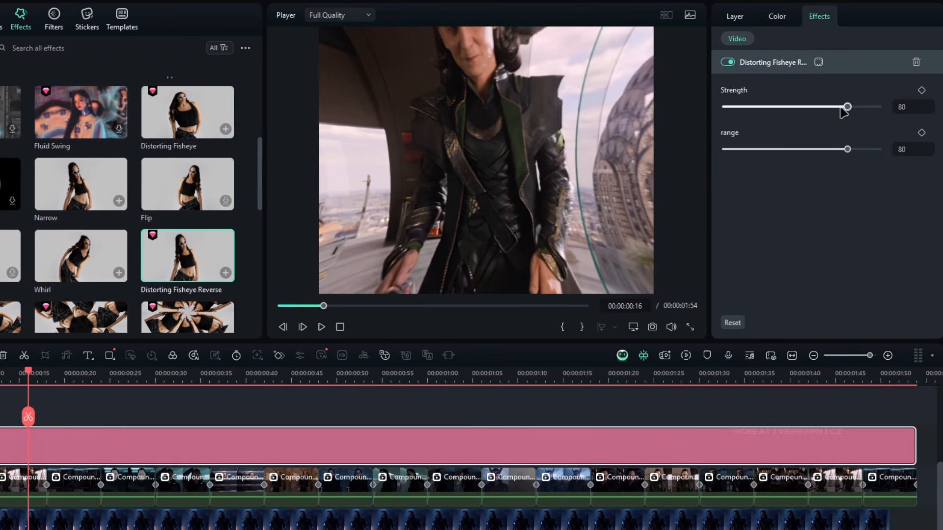
drag(841, 109, 883, 110)
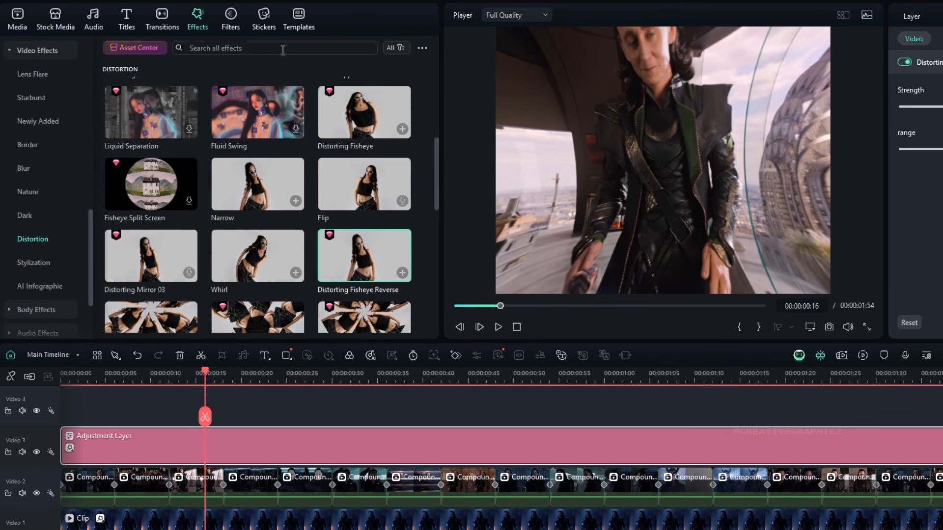
Apply the Dispersion Blur effect to the adjustment layer with Blur Intensity 15 and the lowest Type setting.
text(dispersion)
key(Return)
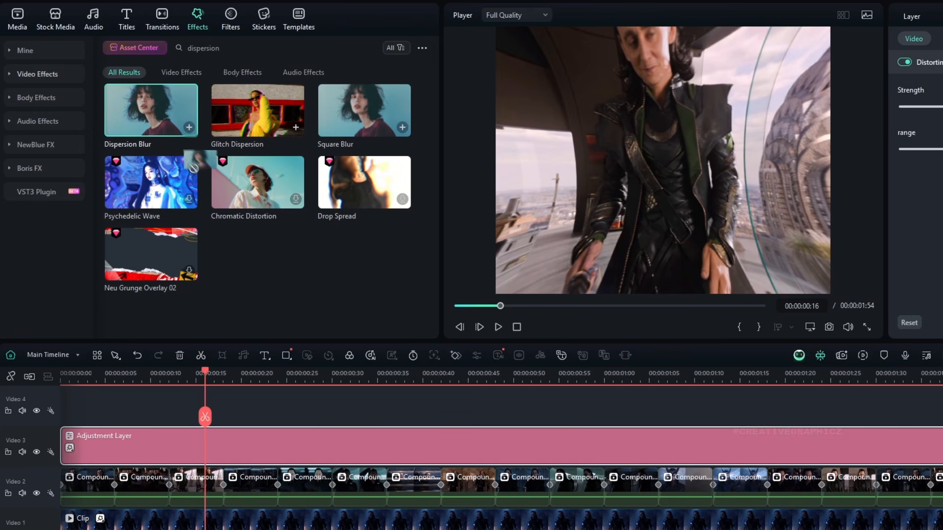
drag(151, 110, 232, 446)
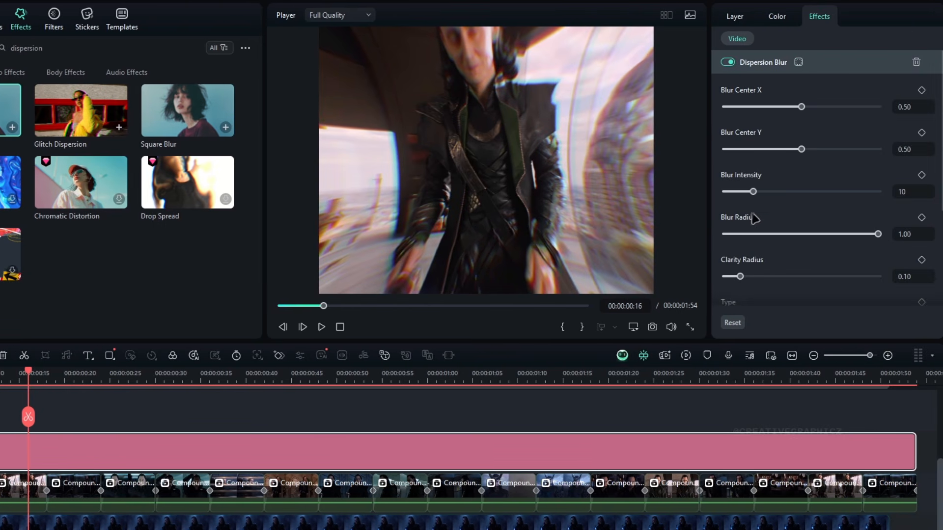
click(770, 192)
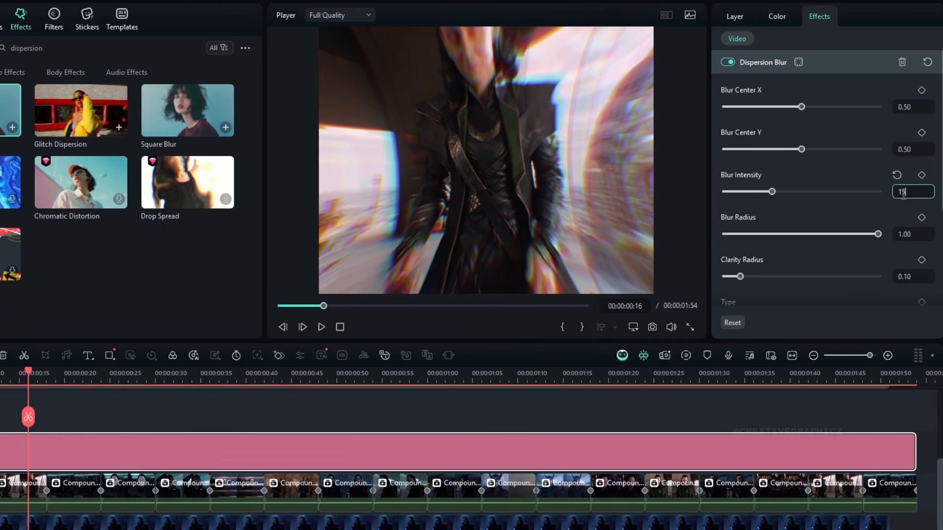
scroll(743, 284, down, 2)
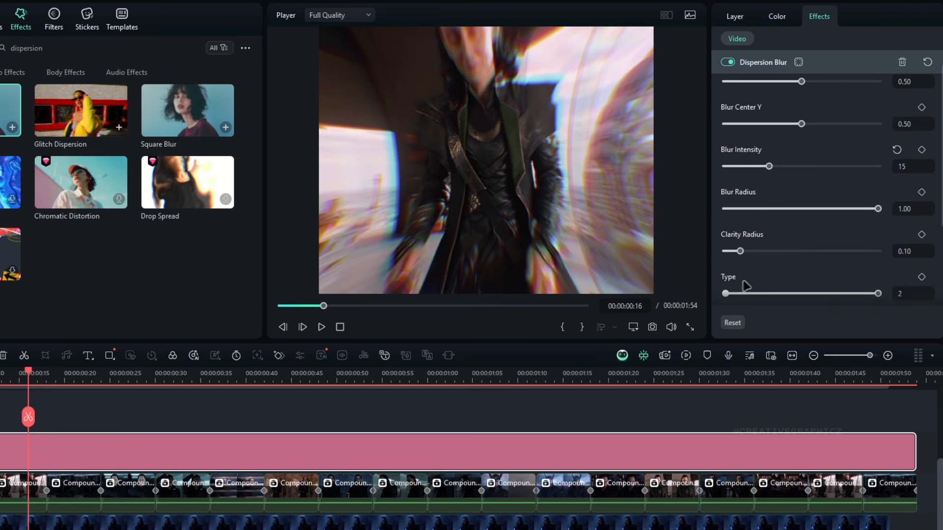
drag(739, 270, 726, 270)
click(864, 268)
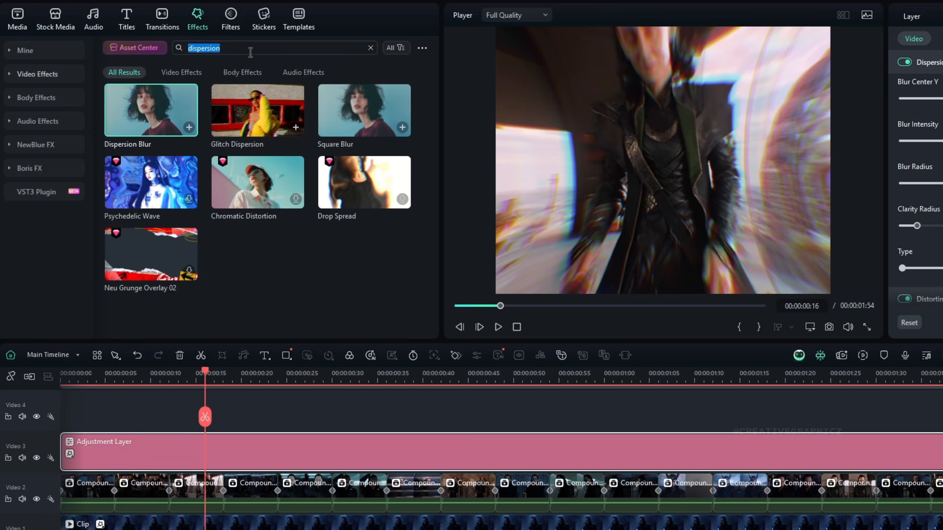
Find the Morph Glitch effect, apply it to the adjustment layer and open its settings.
text(morph glitxch)
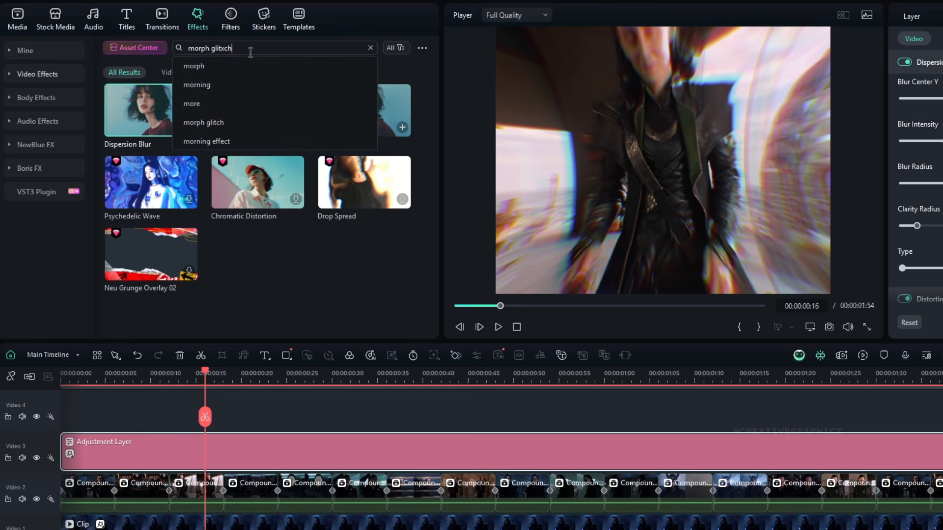
key(BackSpace)
key(BackSpace)
key(BackSpace)
text(ch)
key(Return)
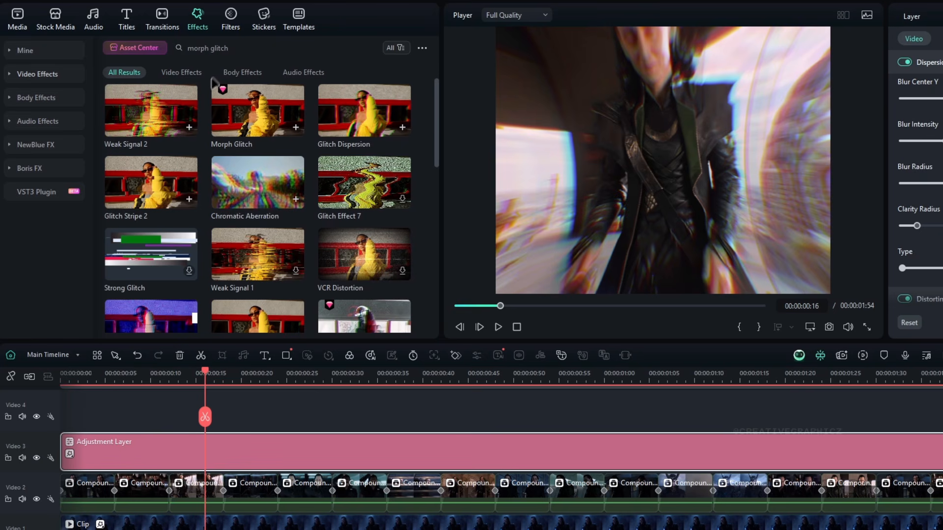
drag(253, 116, 258, 447)
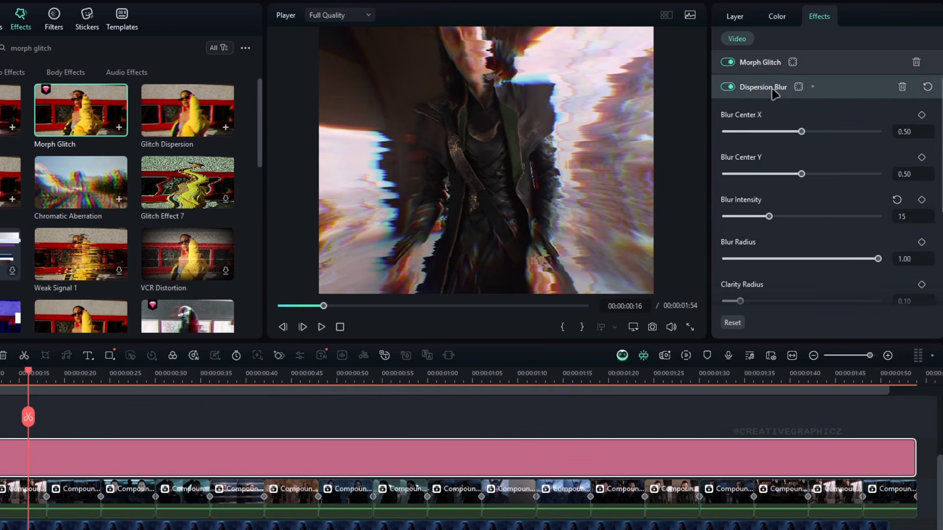
click(775, 64)
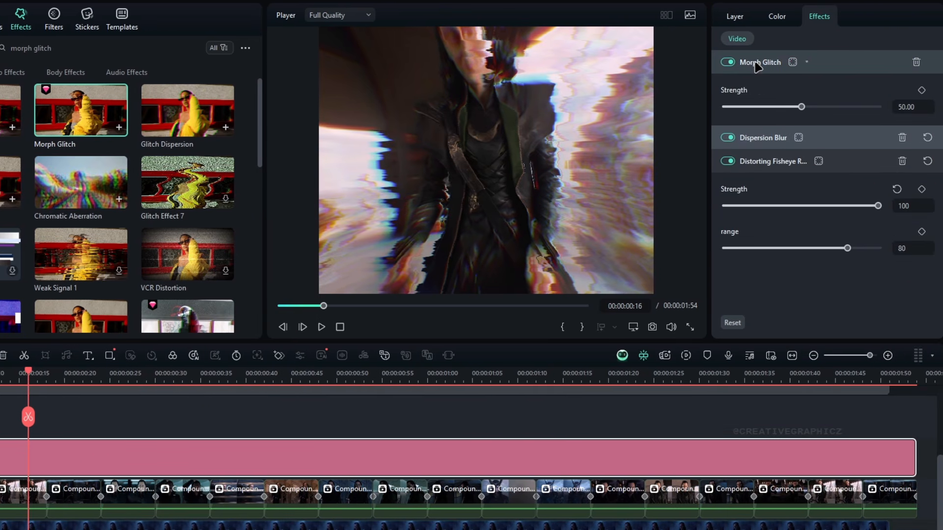
Set the Morph Glitch Strength to 0 and add the Pixel Sorting effect to the adjustment layer with Glow at its minimum.
drag(778, 106, 717, 112)
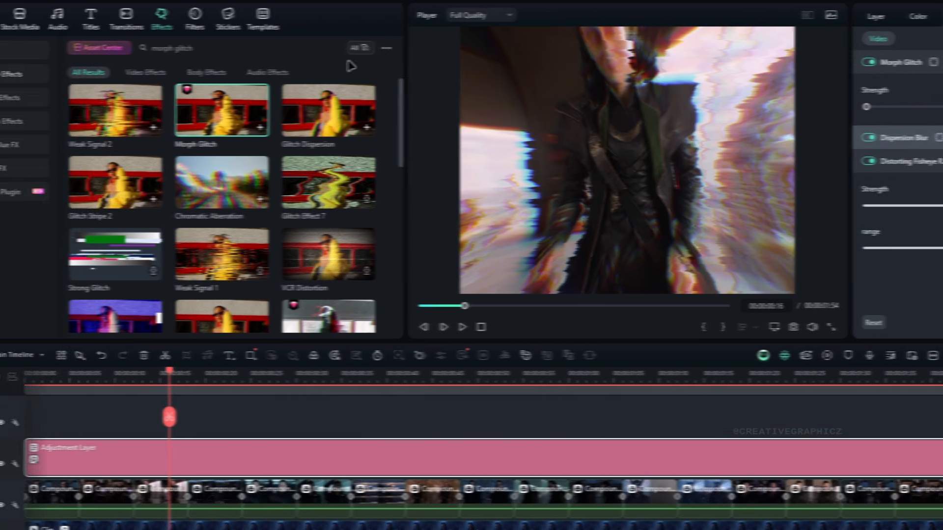
click(5, 49)
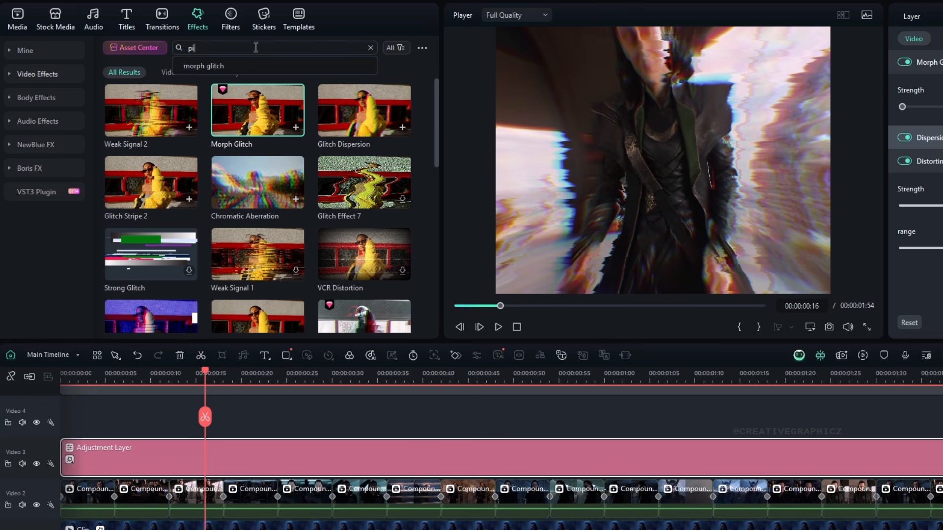
text(pixel sorting)
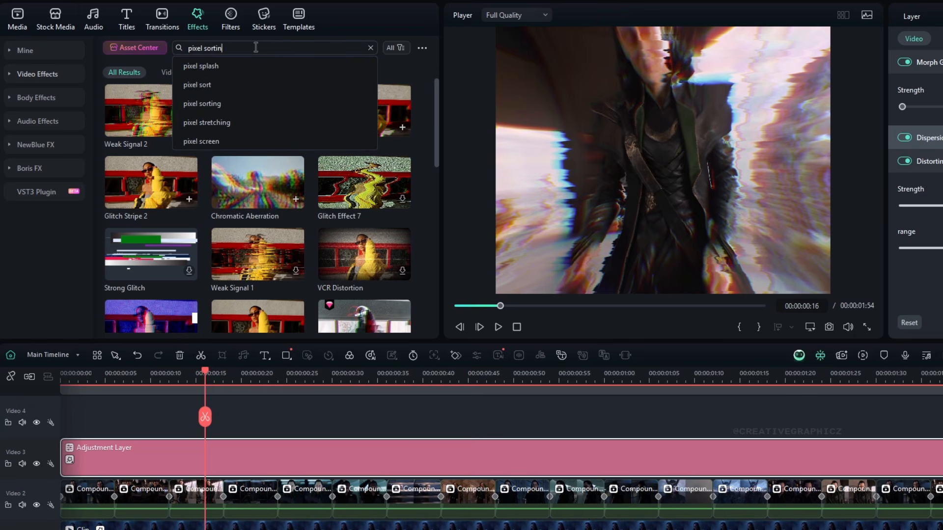
key(Return)
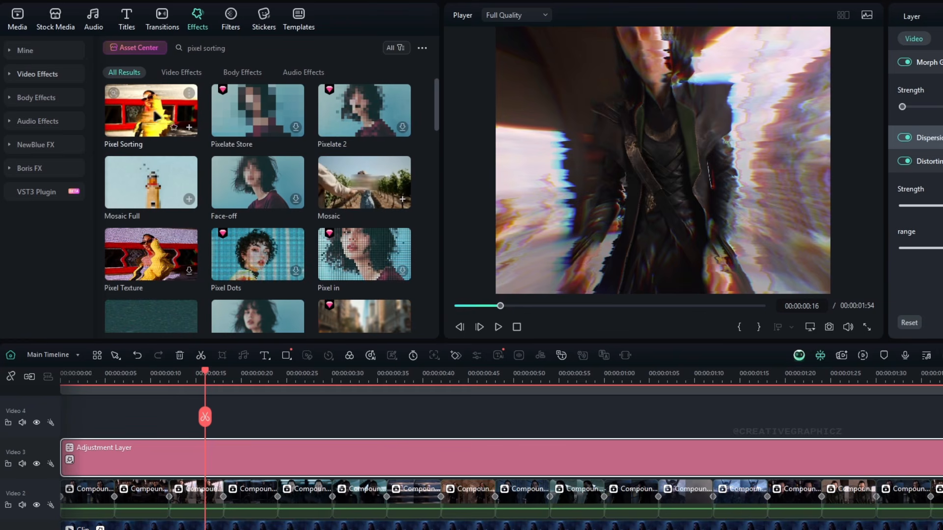
drag(158, 125, 257, 458)
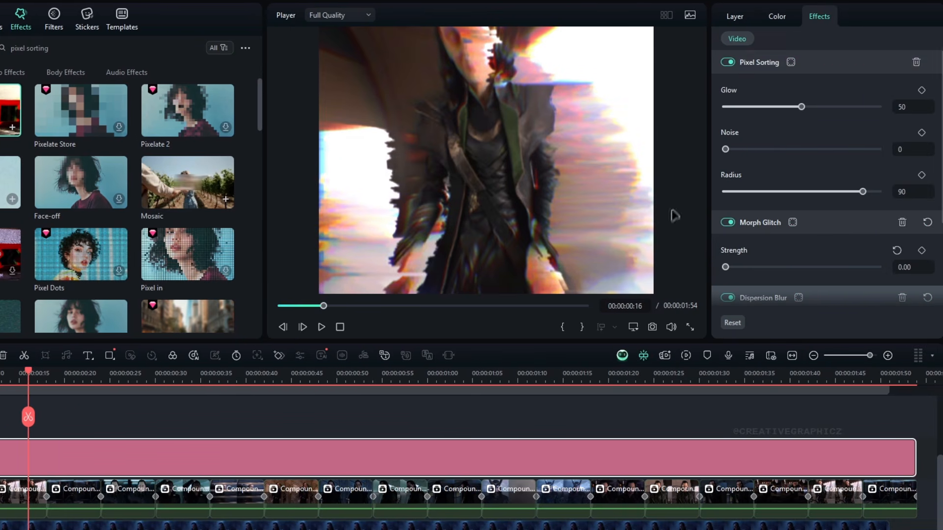
drag(801, 106, 740, 107)
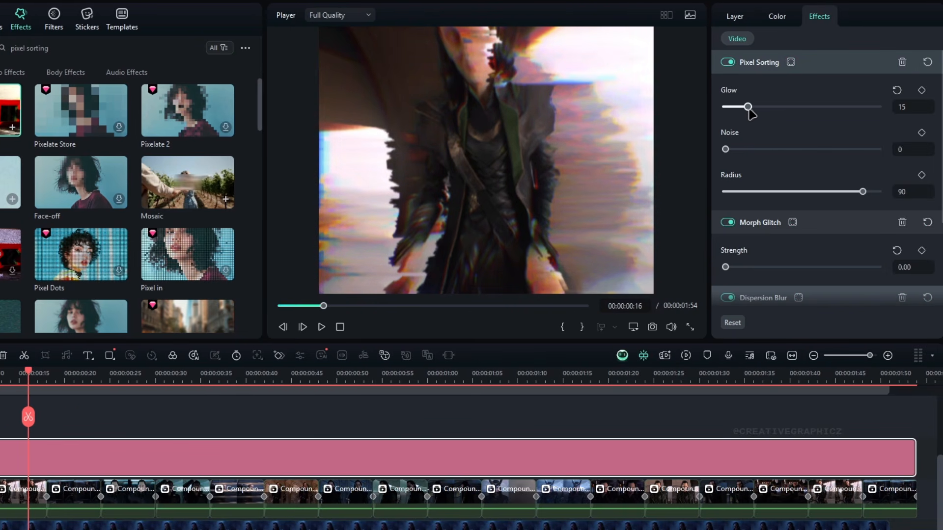
drag(749, 108, 722, 109)
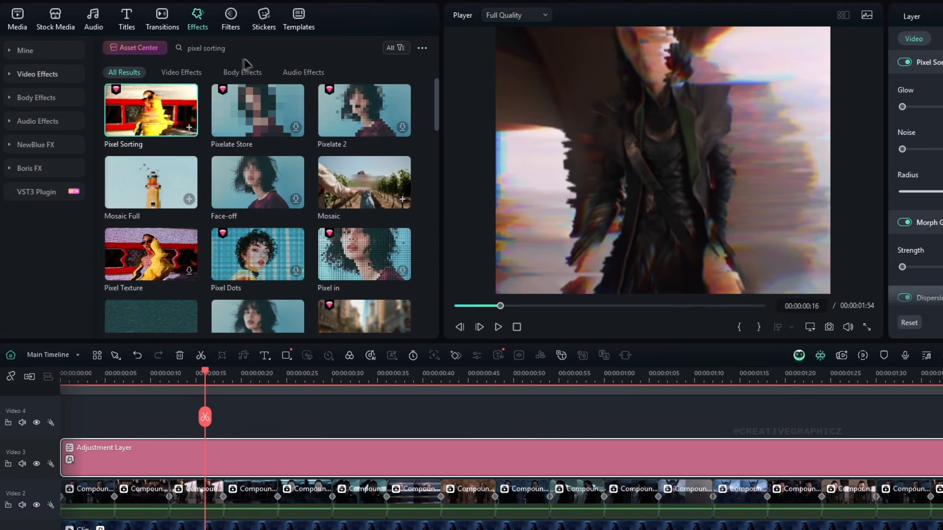
Find the Psychedelic Effect, apply it to the adjustment layer and raise its Strength to the maximum.
text(psychedelic effect)
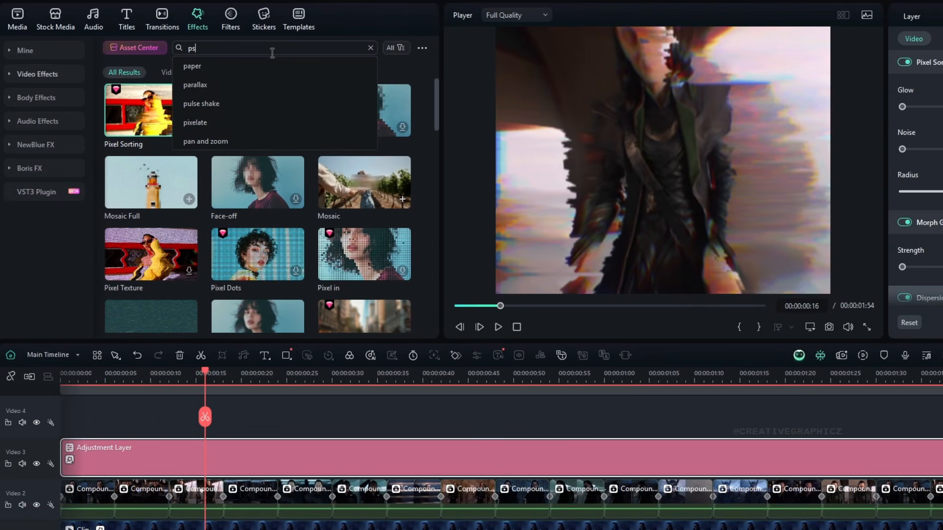
key(Return)
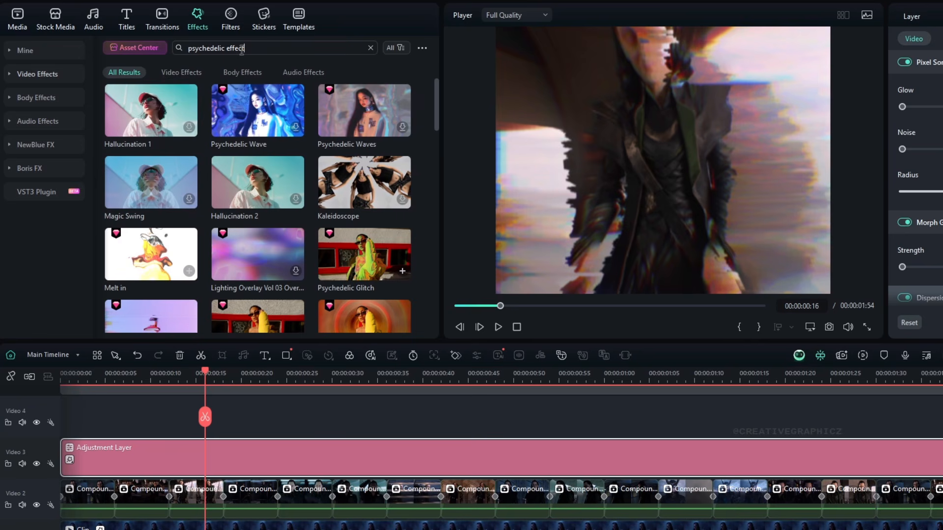
scroll(272, 171, down, 3)
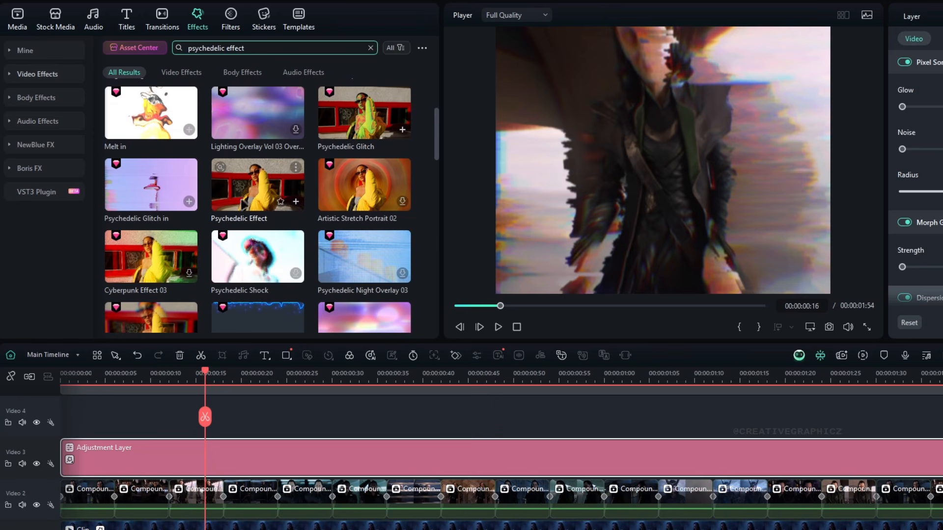
drag(257, 193, 276, 454)
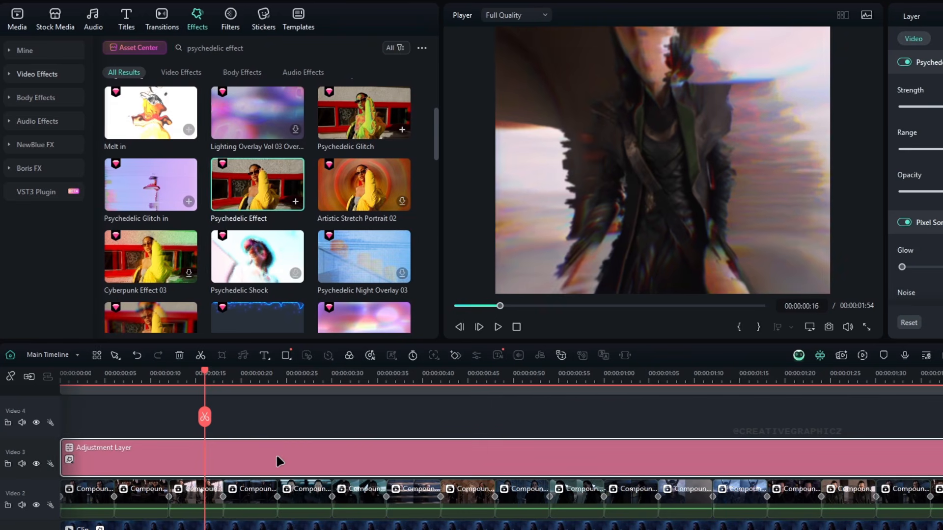
drag(841, 107, 909, 105)
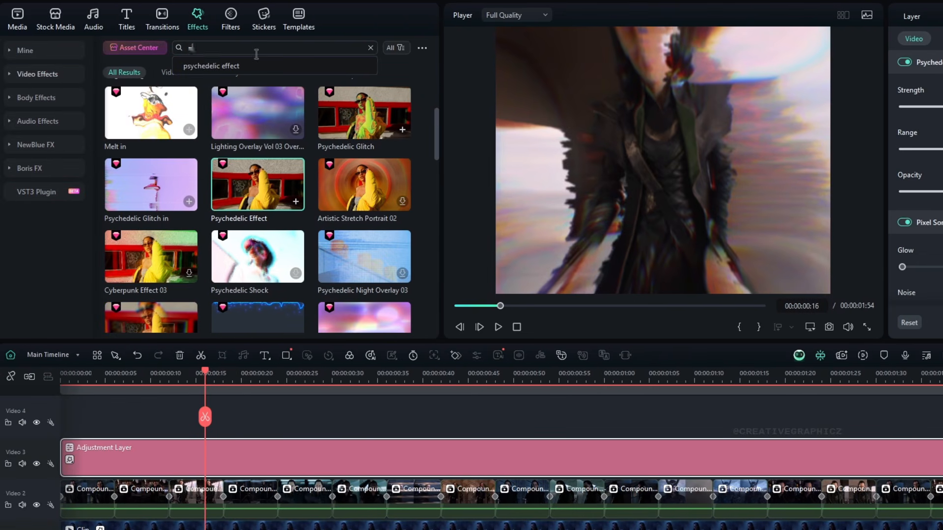
Find the No Signal Glitch 01 effect and apply it to the adjustment layer with WaveAmplitude at its lowest setting.
text(nal)
key(Return)
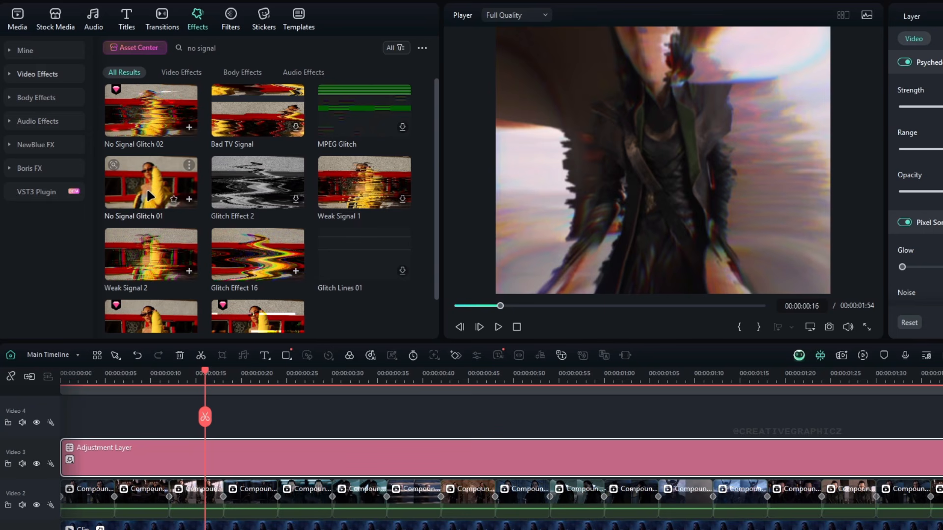
drag(150, 196, 236, 455)
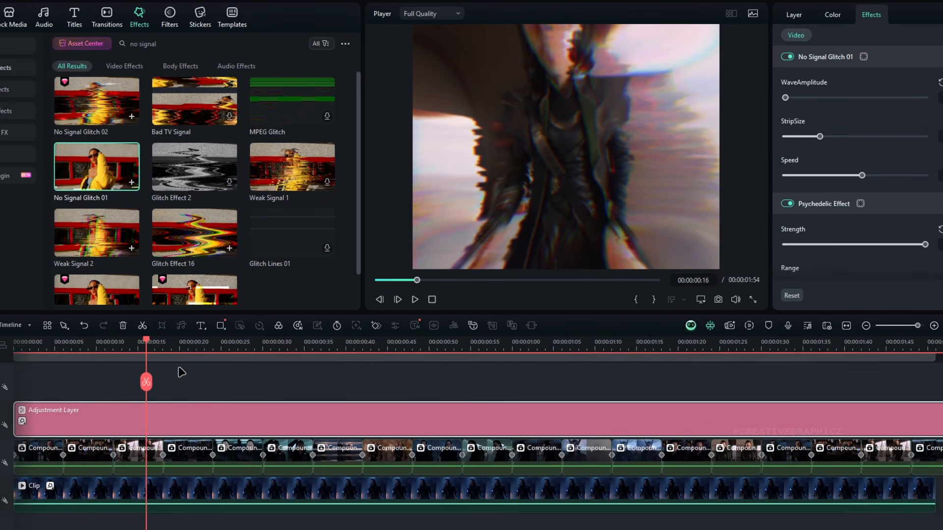
Play the timeline from the start to preview the stacked effects on the background clips.
click(68, 401)
drag(146, 343, 5, 357)
key(space)
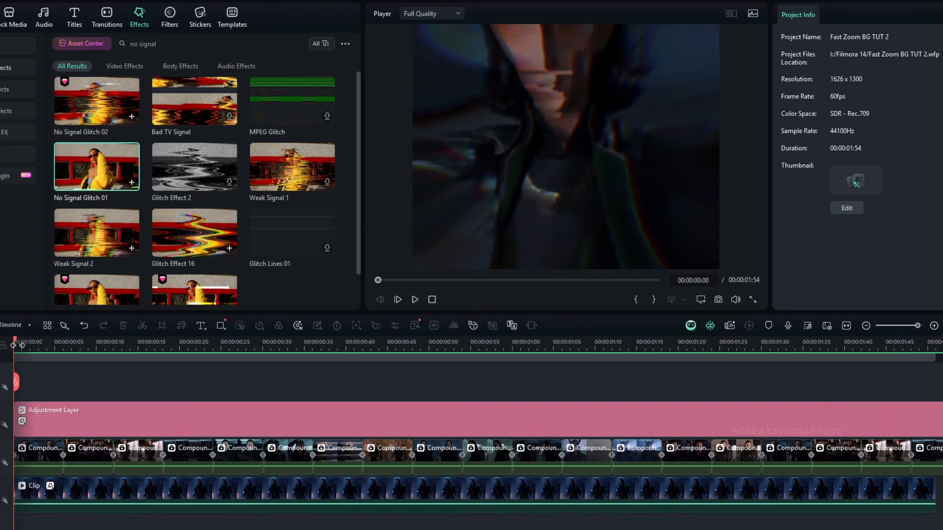
key(space)
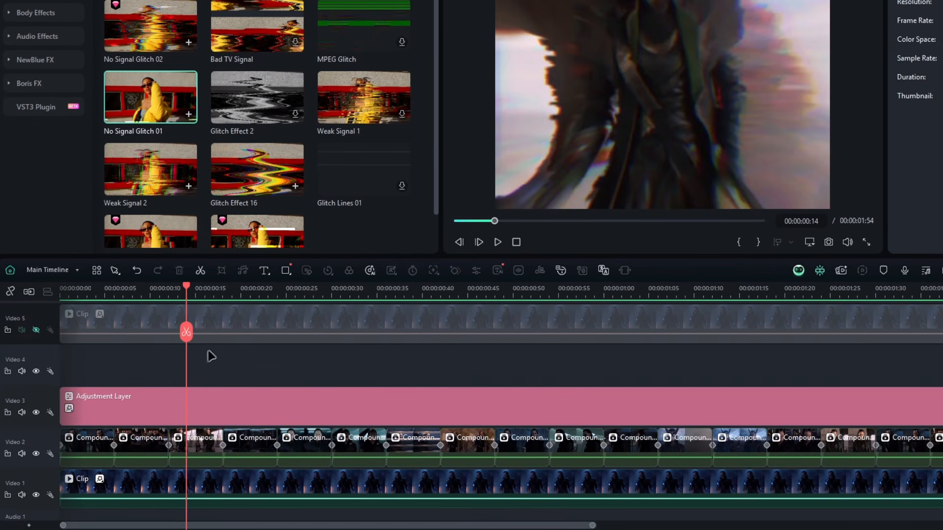
Make the Video 5 track visible and duplicate its cut-out clip onto Video 4.
click(36, 330)
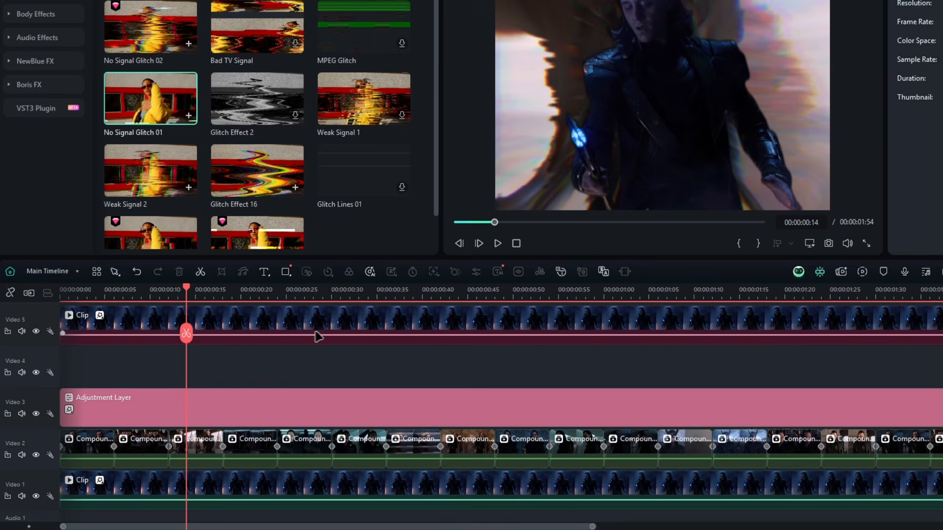
click(333, 415)
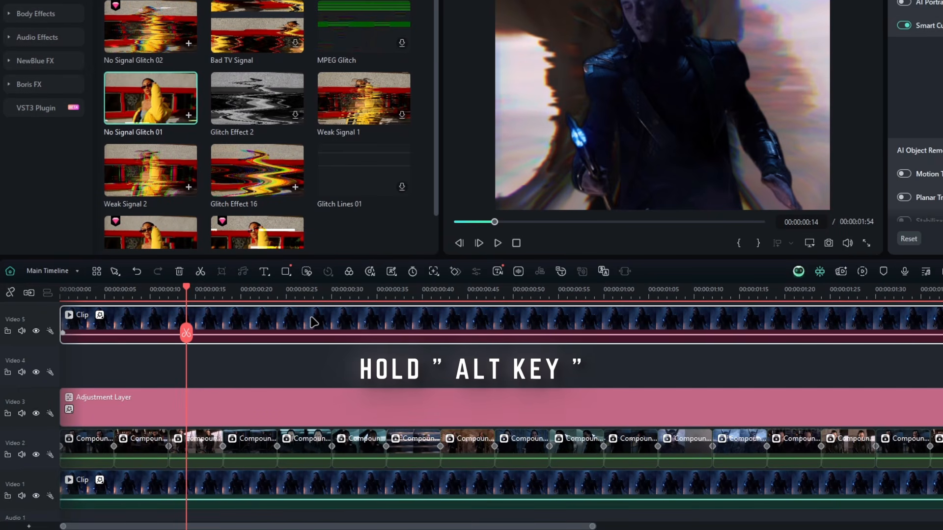
drag(331, 325, 289, 377)
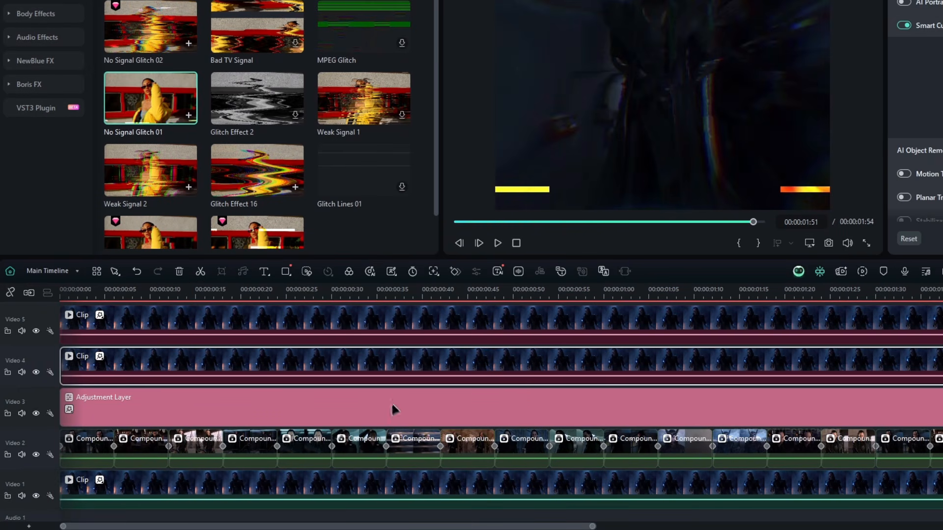
Give the duplicated clip on Video 4 an orange-brown label colour and turn off its Smart Cutout.
right_click(392, 410)
click(411, 450)
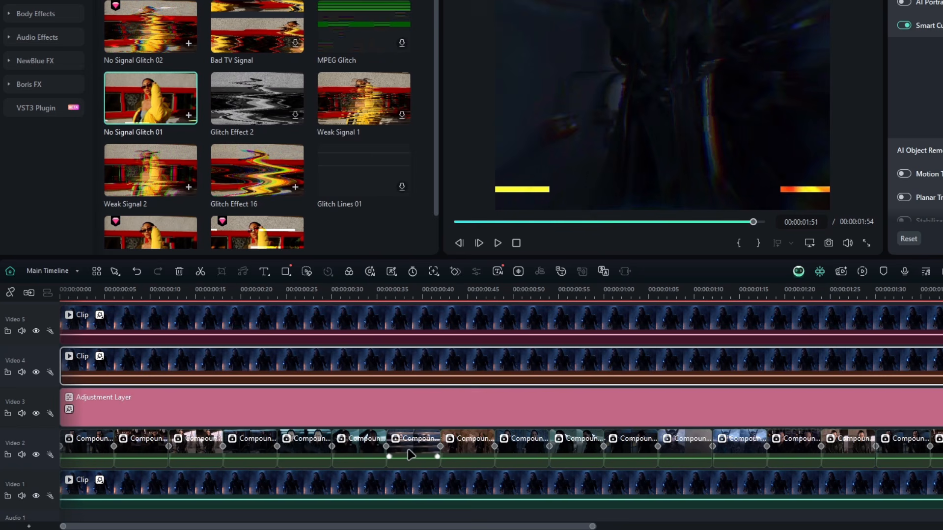
click(290, 289)
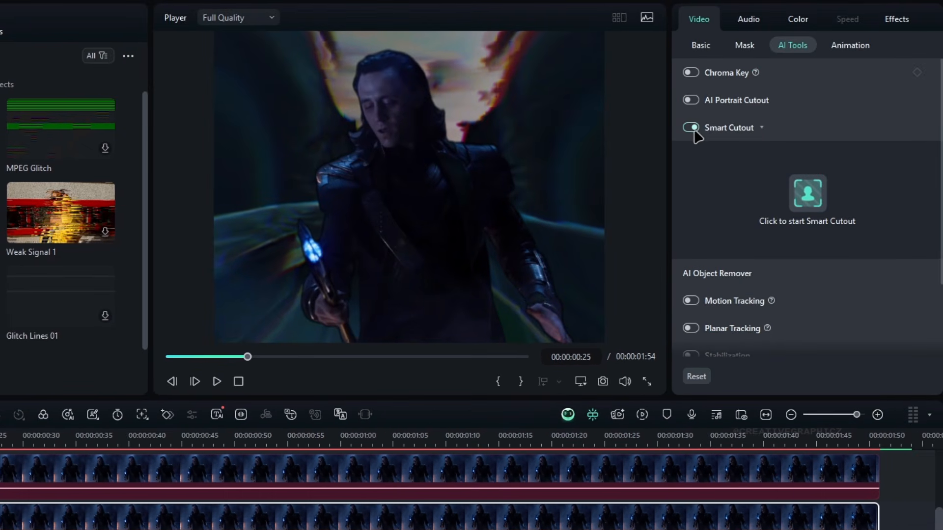
click(693, 128)
Add a rectangle mask to the Video 4 clip with 100% width, Y position -630 px and a low Blur Strength.
click(744, 45)
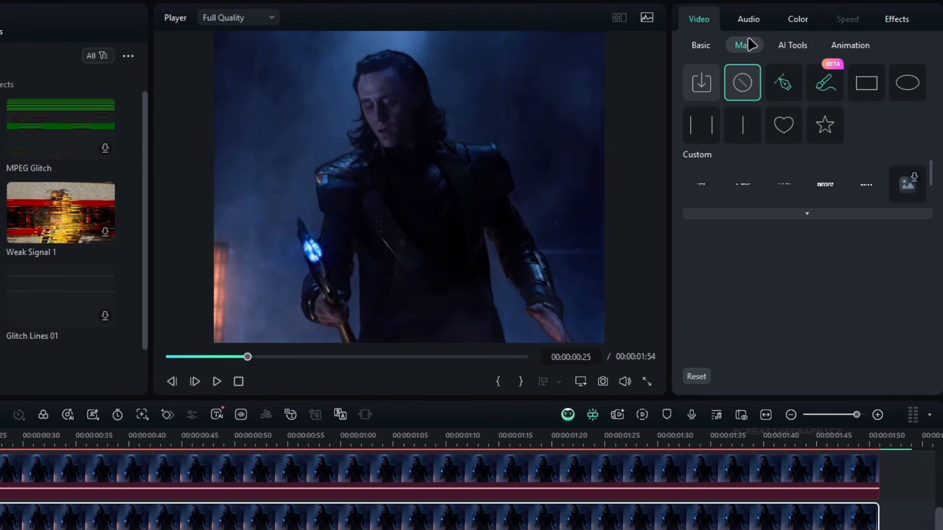
click(857, 91)
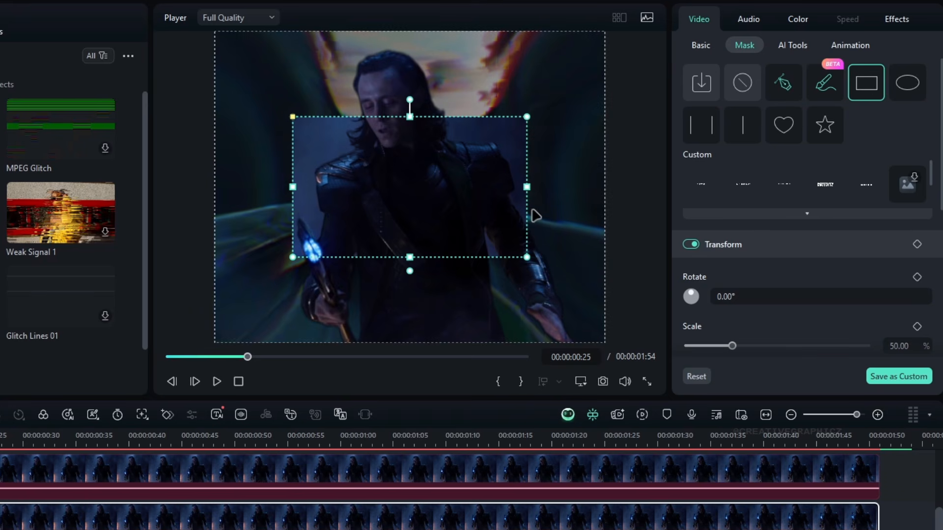
drag(526, 188, 662, 187)
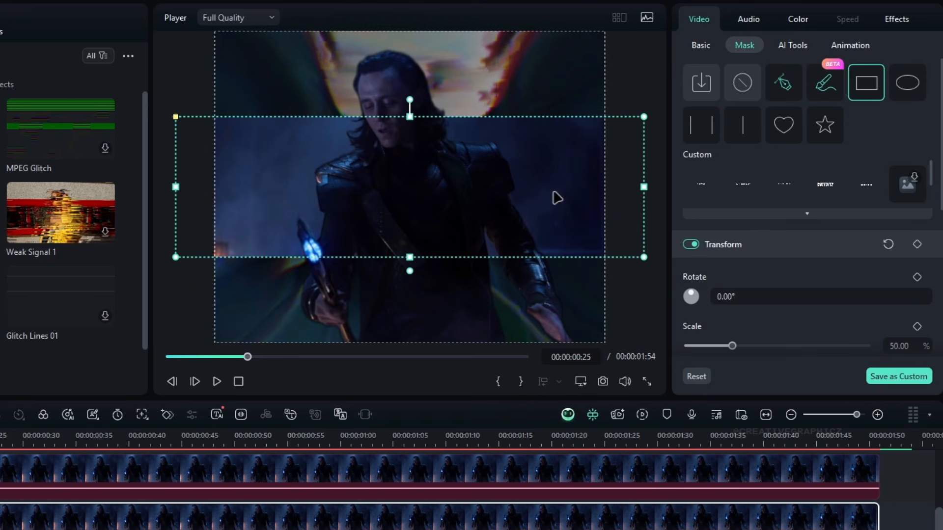
scroll(806, 273, down, 4)
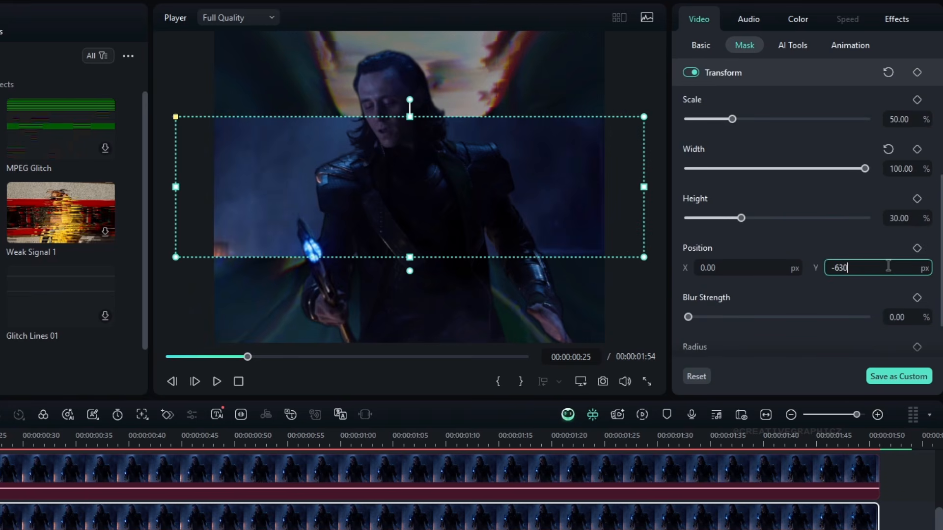
key(Return)
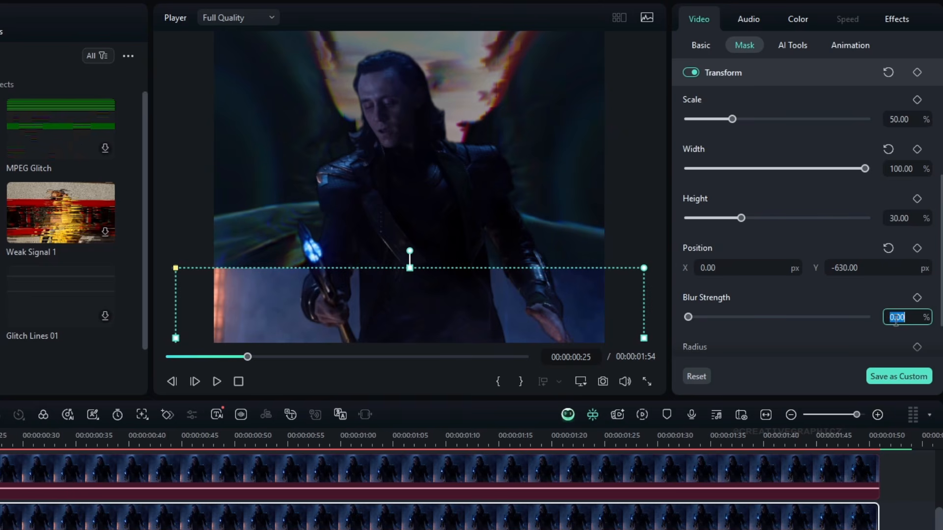
key(Return)
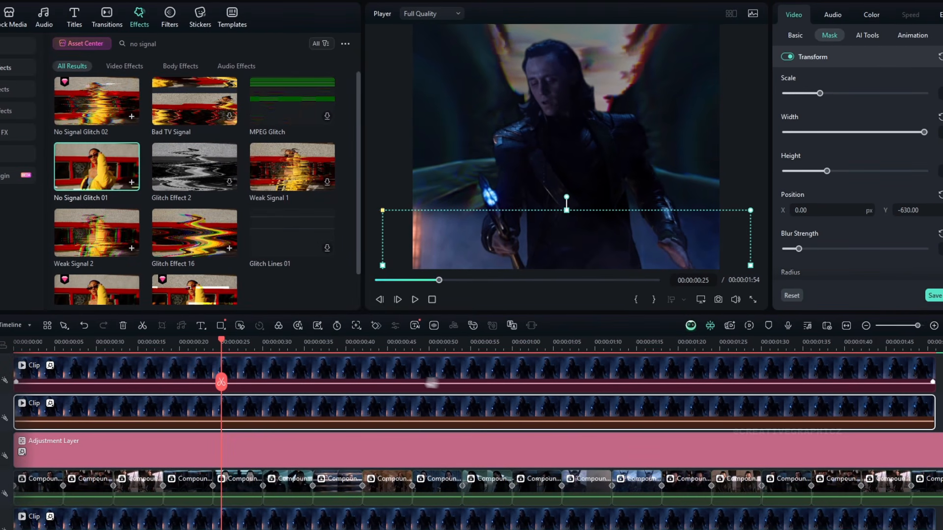
Scrub through the timeline and play it from the start to review the masked clip blending with the background.
drag(225, 344, 875, 382)
drag(855, 345, 16, 351)
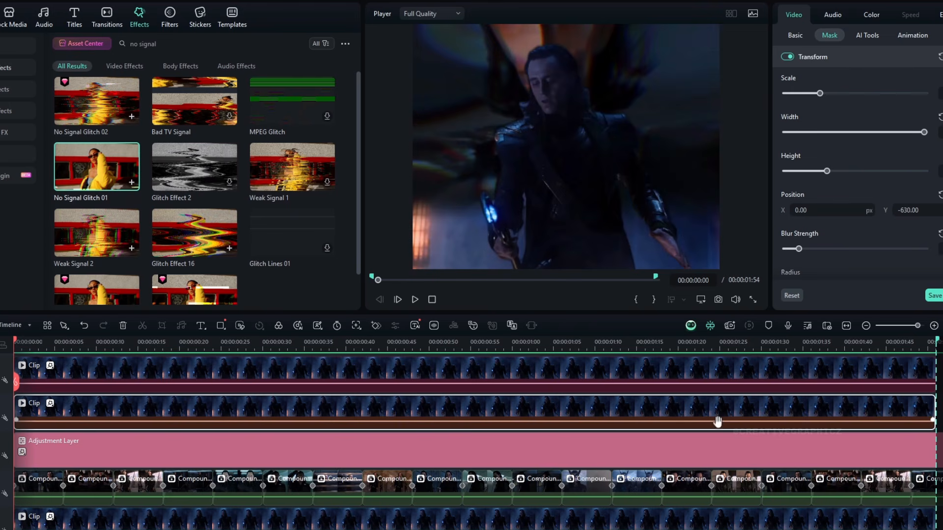
key(space)
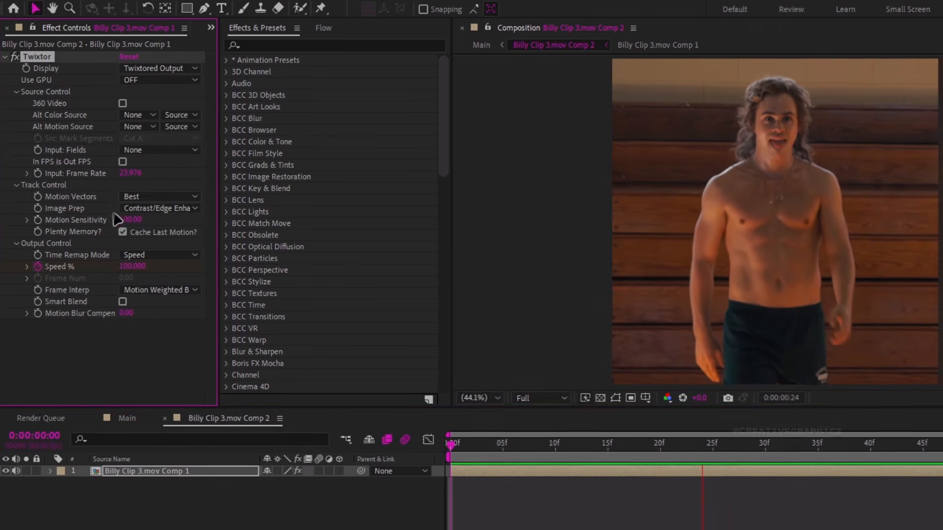
key(space)
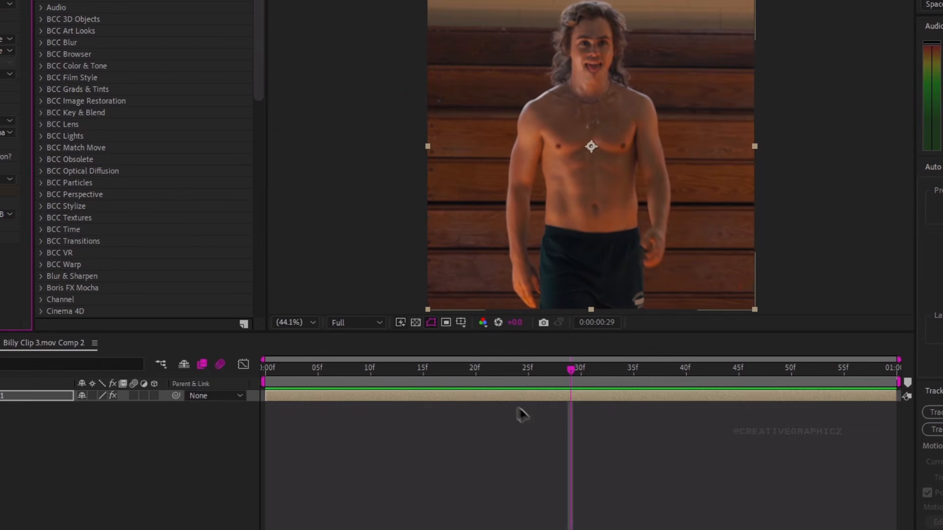
click(475, 396)
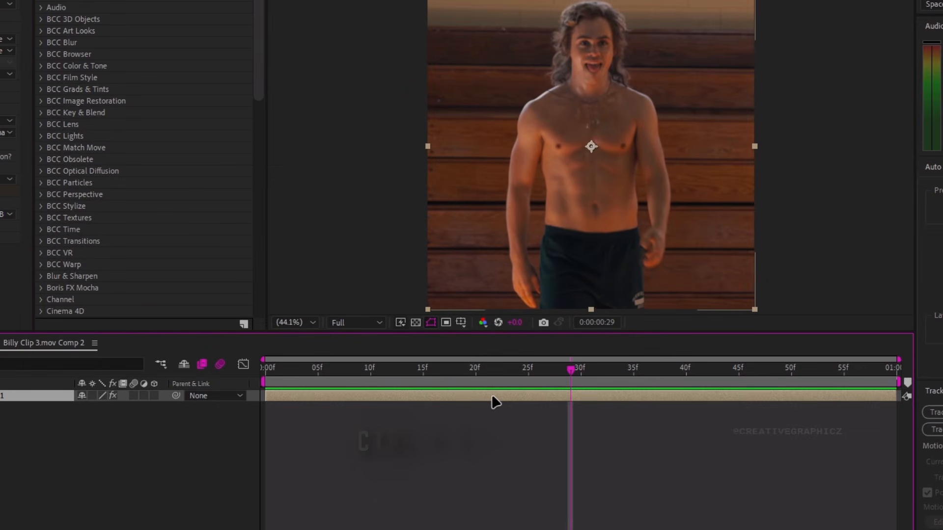
key(ctrl+shift+c)
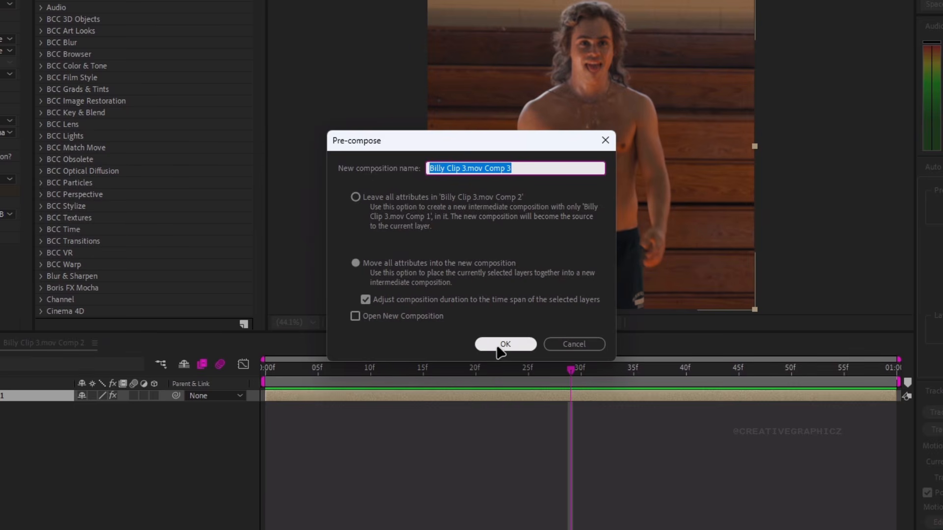
click(574, 344)
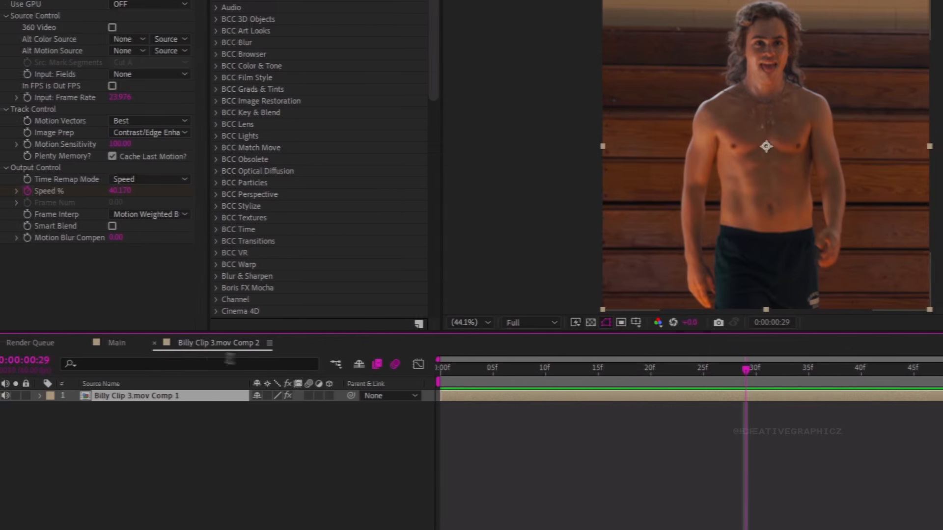
In After Effects, open the Main composition and move the playhead to frame 23.
click(167, 344)
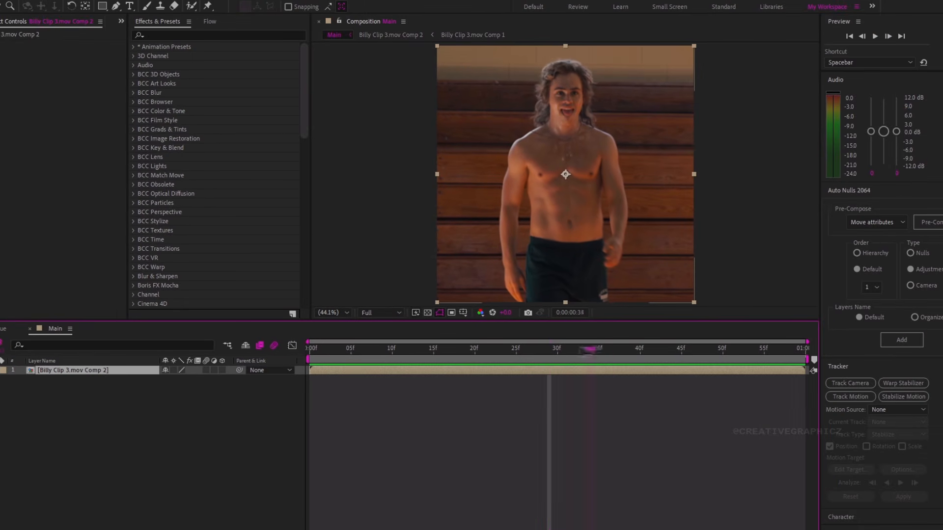
click(500, 350)
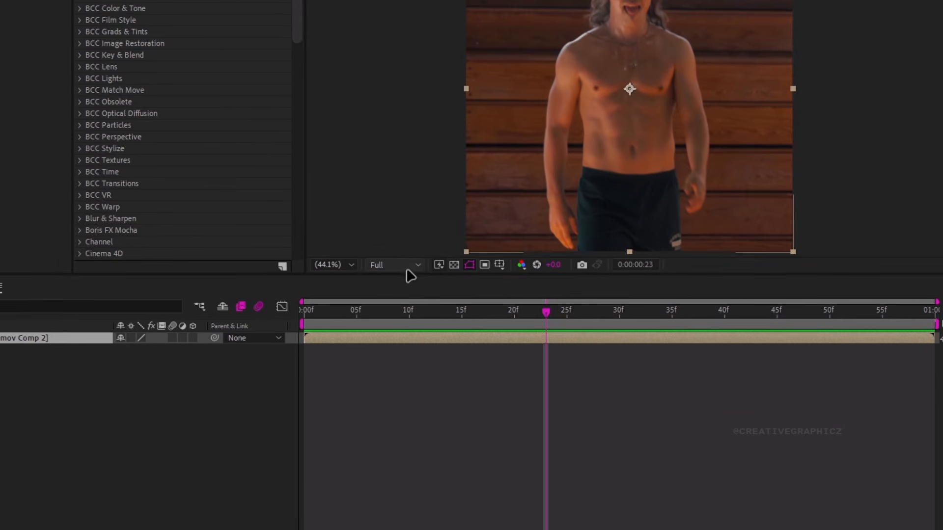
Keep the preview resolution at Full and open the Billy Clip 3.mov Comp 2 layer in its own view for rotoscoping.
click(465, 342)
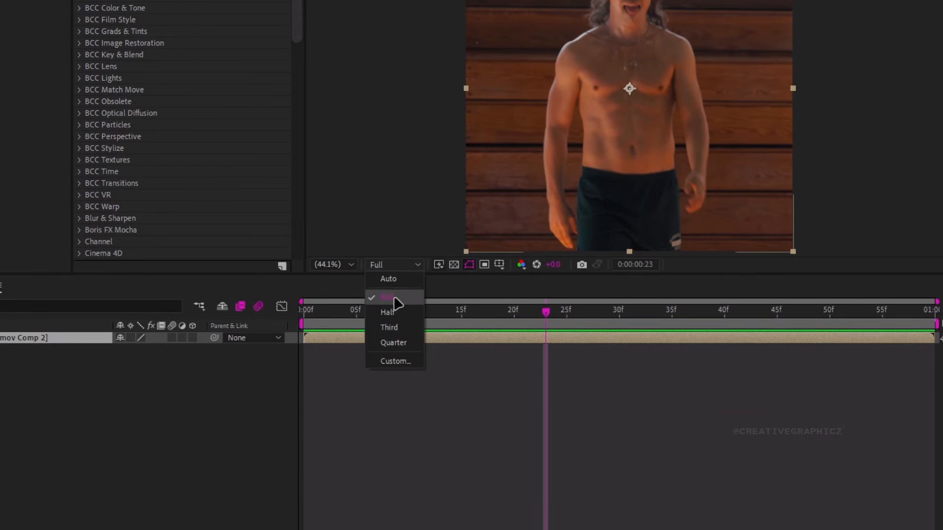
click(395, 301)
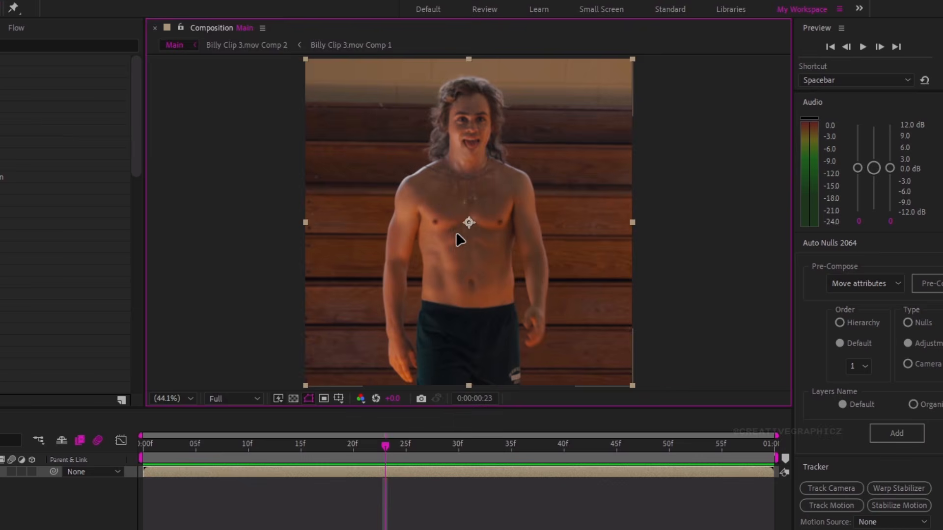
alt+double_click(457, 234)
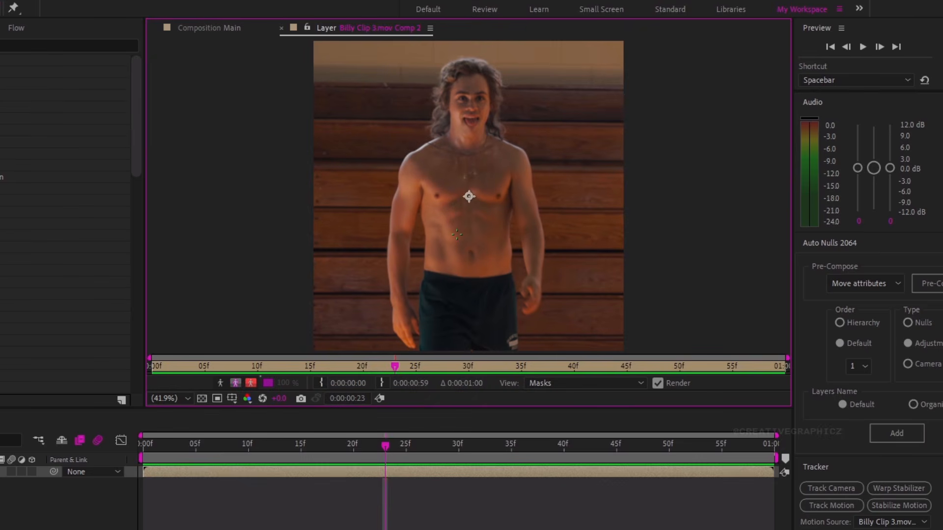
Paint Roto Brush foreground strokes over the man's face, torso, arms, hands and shorts at frame 23.
scroll(456, 234, up, 3)
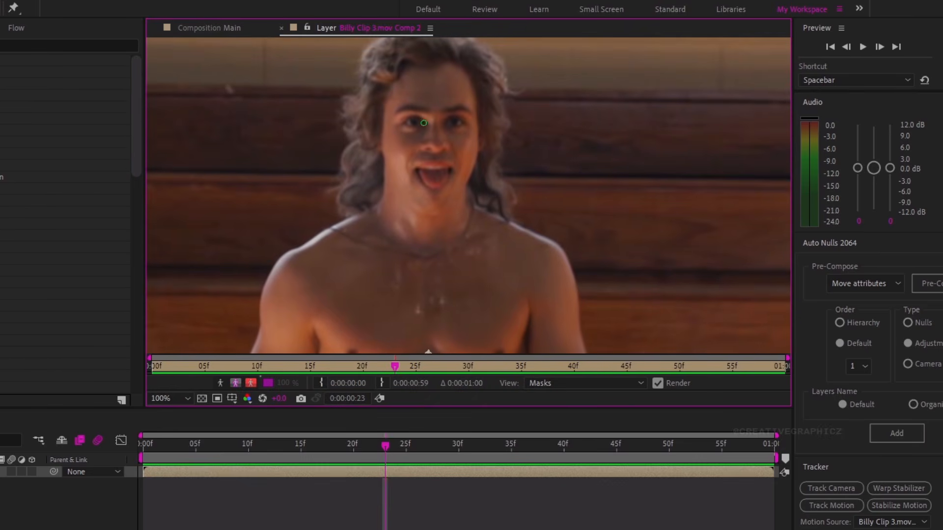
drag(427, 61, 407, 337)
scroll(430, 255, down, 3)
scroll(431, 255, up, 2)
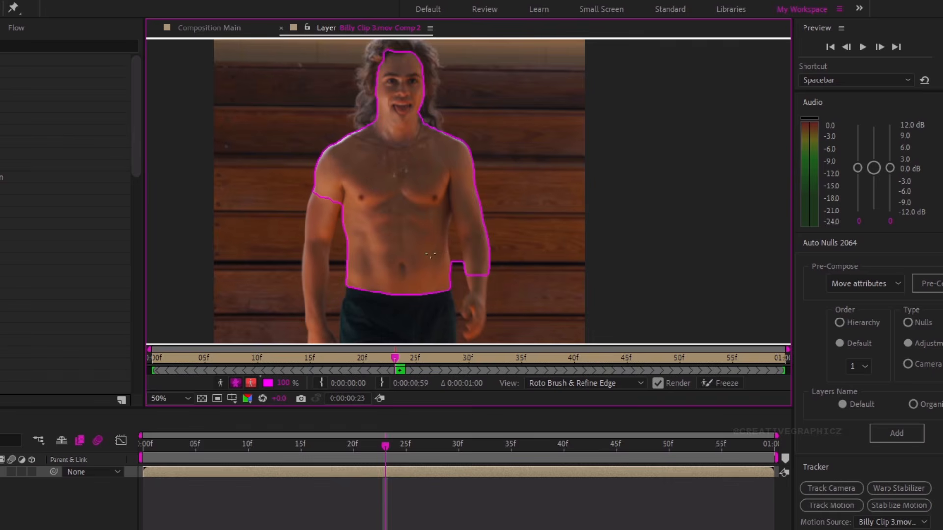
drag(381, 247, 416, 192)
drag(485, 305, 486, 319)
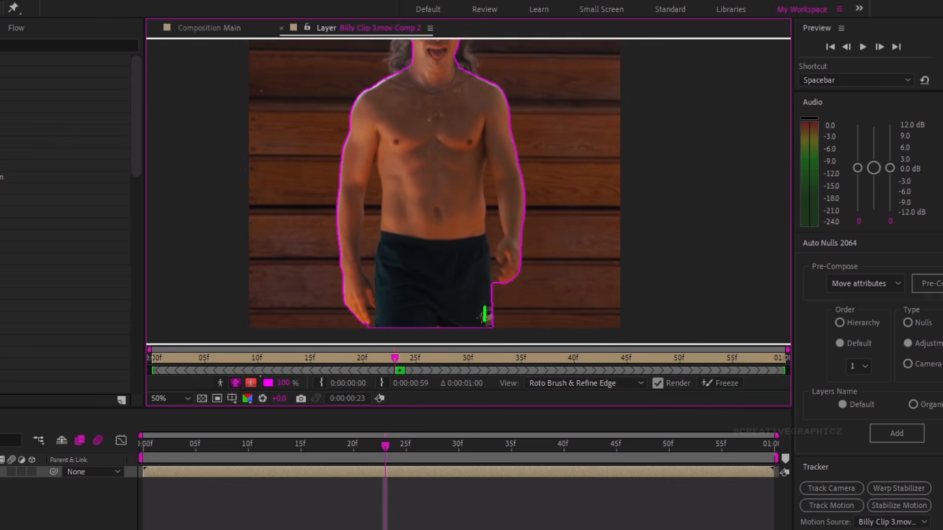
Add the man's hair on both sides of his head to the Roto Brush foreground.
drag(477, 53, 469, 195)
scroll(470, 195, up, 1)
drag(312, 167, 339, 195)
drag(349, 254, 336, 216)
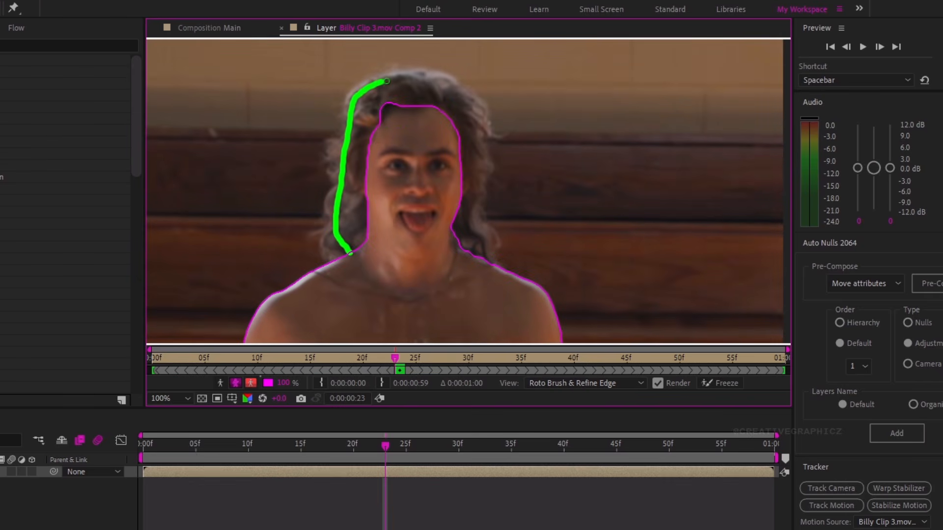
drag(486, 249, 487, 251)
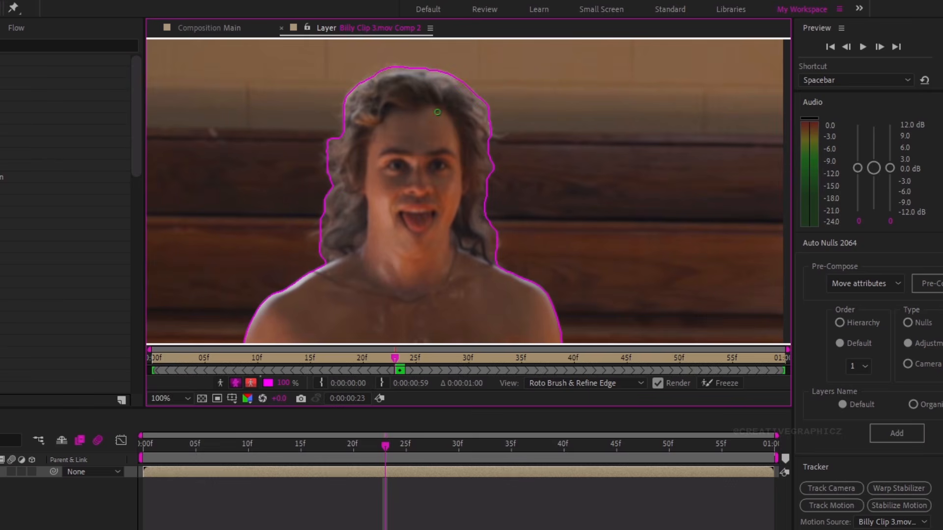
Subtract the background between the fingers of the image-left hand and between that arm and the torso from the Roto Brush selection.
drag(414, 242, 401, 142)
drag(367, 221, 354, 74)
drag(405, 290, 383, 42)
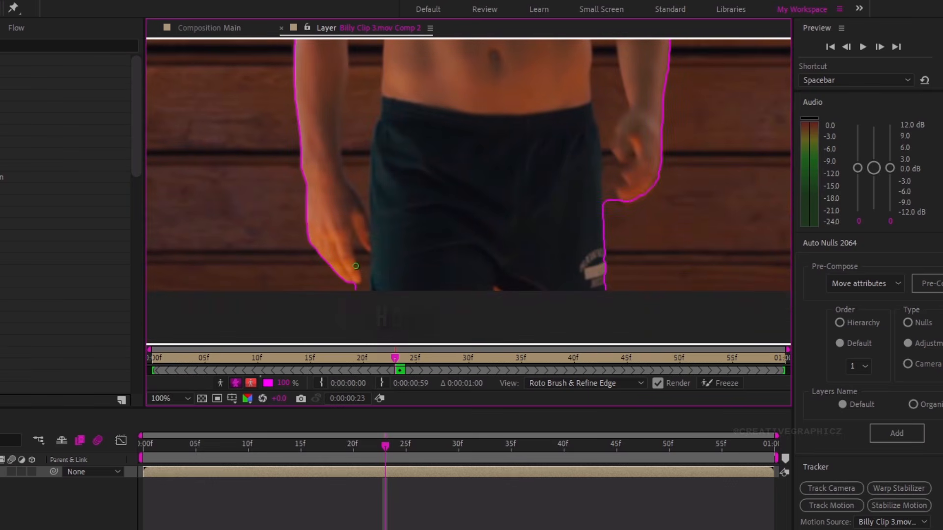
drag(355, 241, 361, 255)
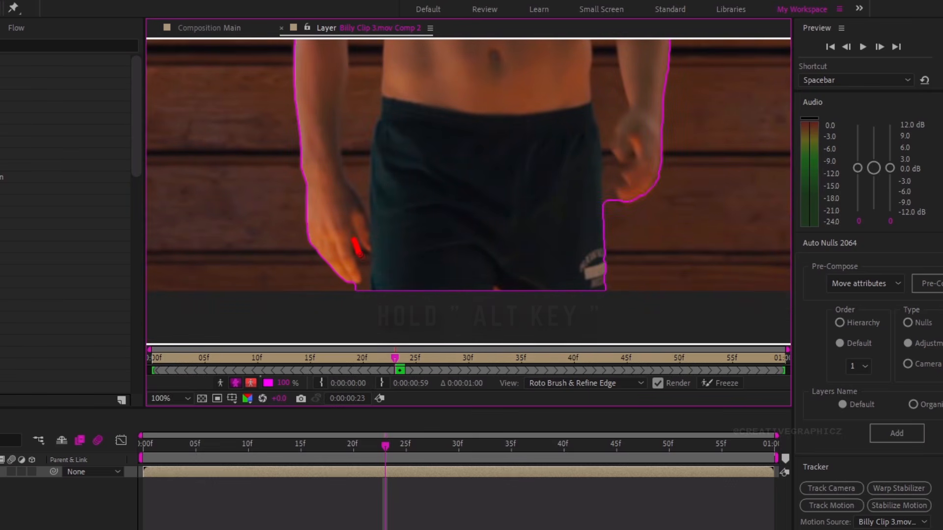
drag(365, 288, 350, 297)
drag(408, 242, 393, 352)
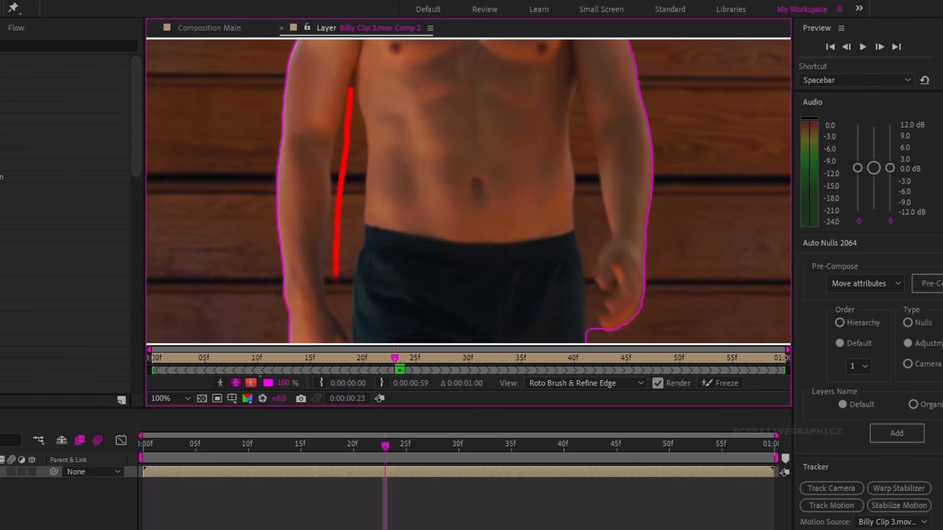
Restore the image-left forearm and wrist to the Roto Brush foreground and clean up the edge beside them.
drag(365, 254, 353, 155)
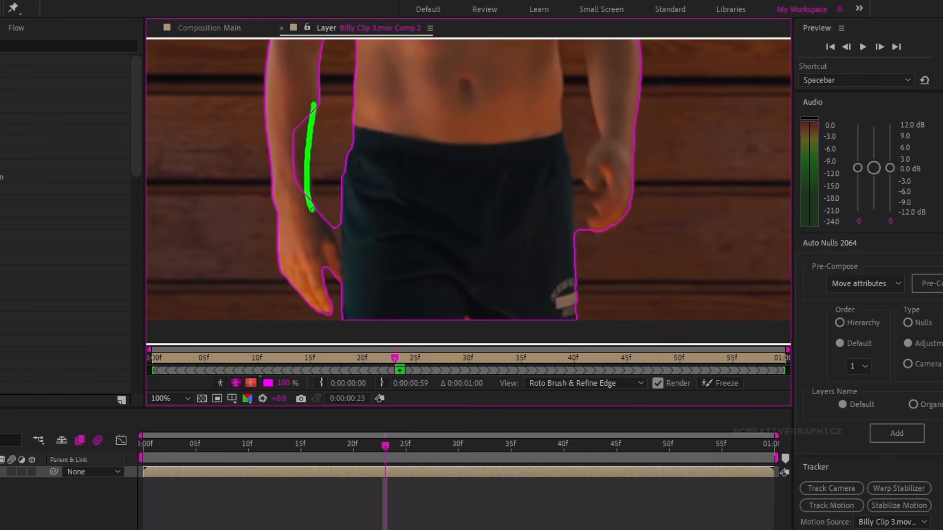
drag(312, 210, 314, 213)
scroll(244, 238, up, 1)
mouse_move(248, 208)
mouse_down()
mouse_move(244, 238)
mouse_move(385, 154)
mouse_up()
drag(341, 196, 352, 228)
scroll(370, 173, down, 1)
Subtract the background gap beside the image-right arm, then paint the forearm, hand and fingertips back into the Roto Brush foreground.
mouse_move(422, 74)
mouse_down()
mouse_move(358, 221)
mouse_move(250, 80)
mouse_up()
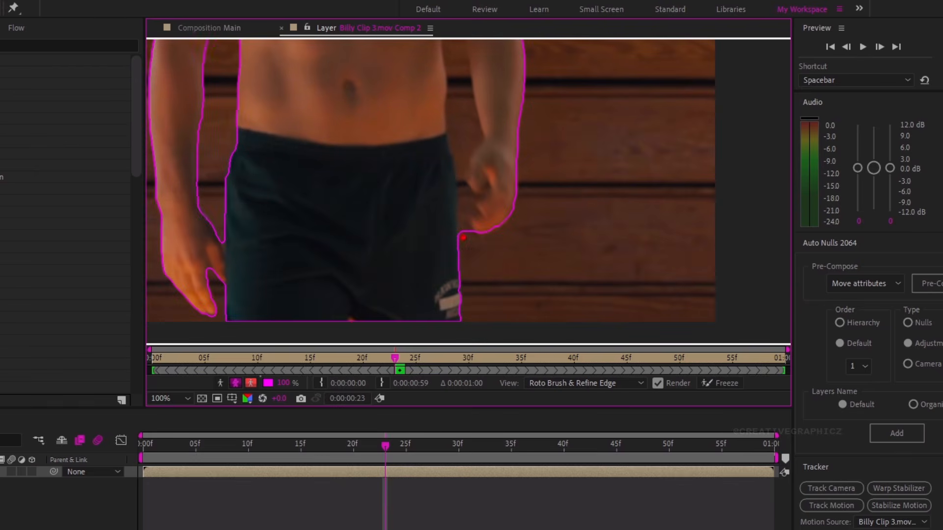
drag(459, 201, 457, 201)
drag(461, 156, 444, 216)
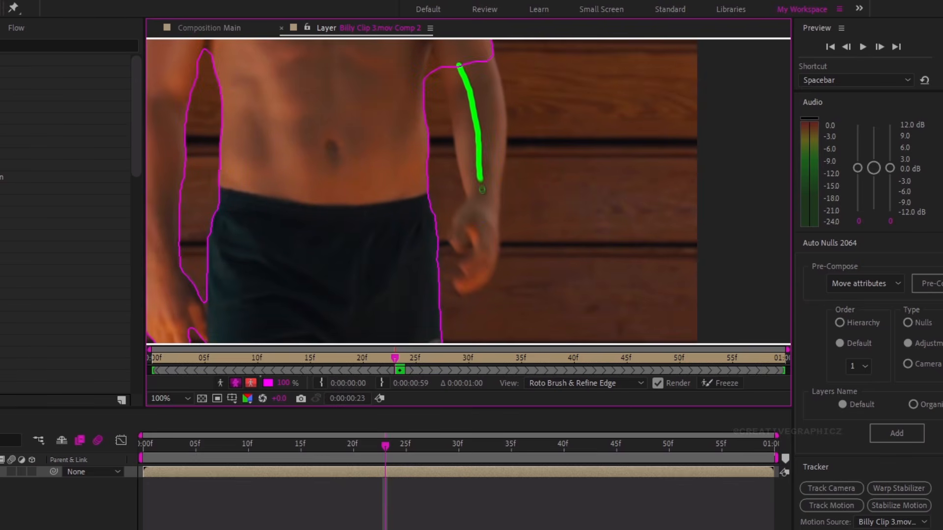
drag(482, 190, 482, 191)
drag(482, 199, 471, 211)
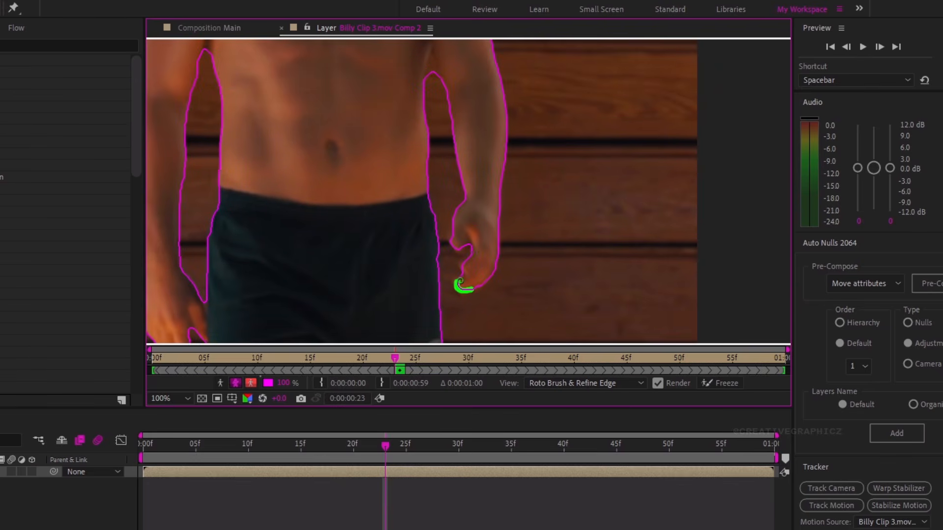
drag(460, 281, 468, 265)
scroll(476, 263, down, 1)
mouse_move(457, 104)
mouse_down()
mouse_move(442, 267)
mouse_move(436, 158)
mouse_up()
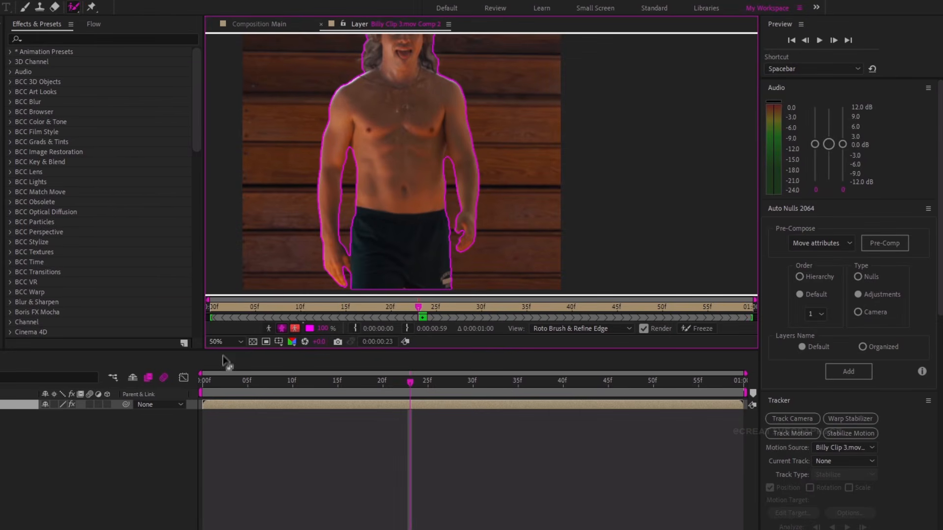
Fit the layer in the viewer, propagate the Roto Brush selection through to frame 59, and freeze it.
click(225, 340)
click(226, 355)
mouse_move(411, 383)
mouse_down()
mouse_move(204, 387)
mouse_move(779, 419)
mouse_up()
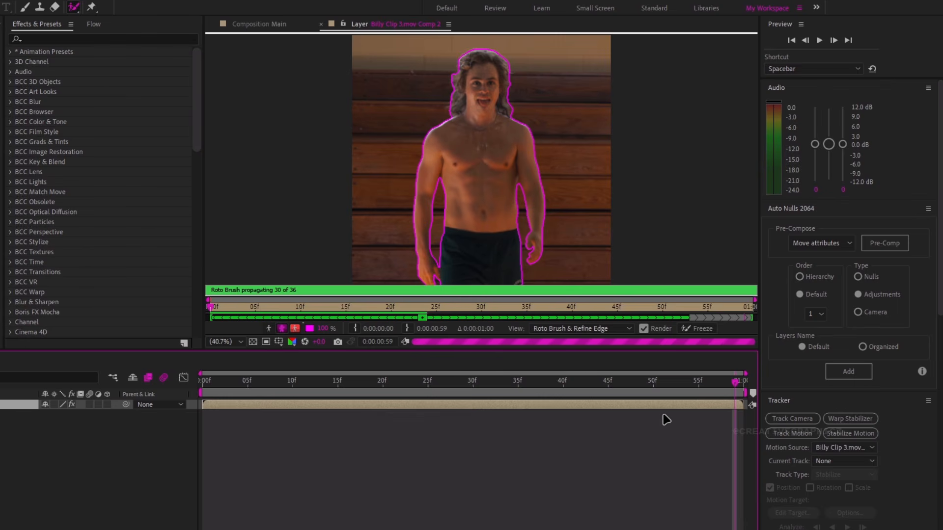
drag(732, 385, 292, 385)
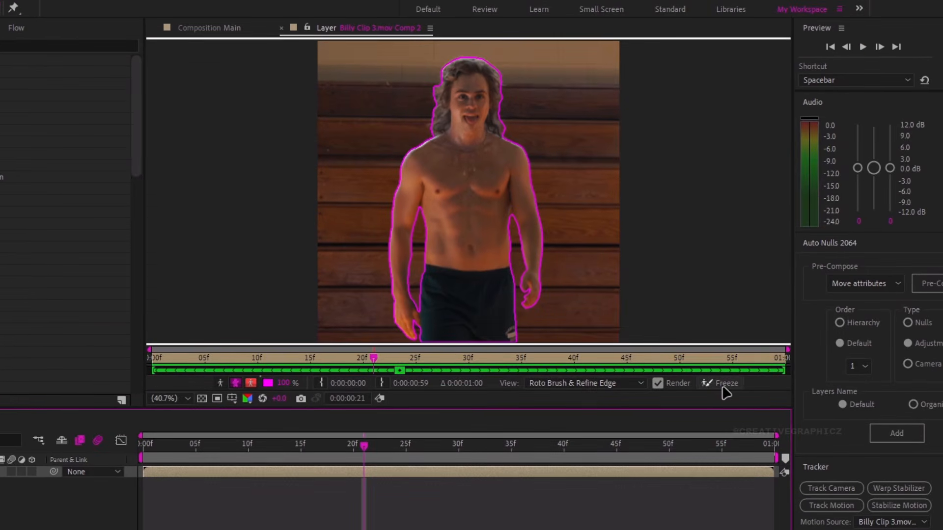
click(698, 329)
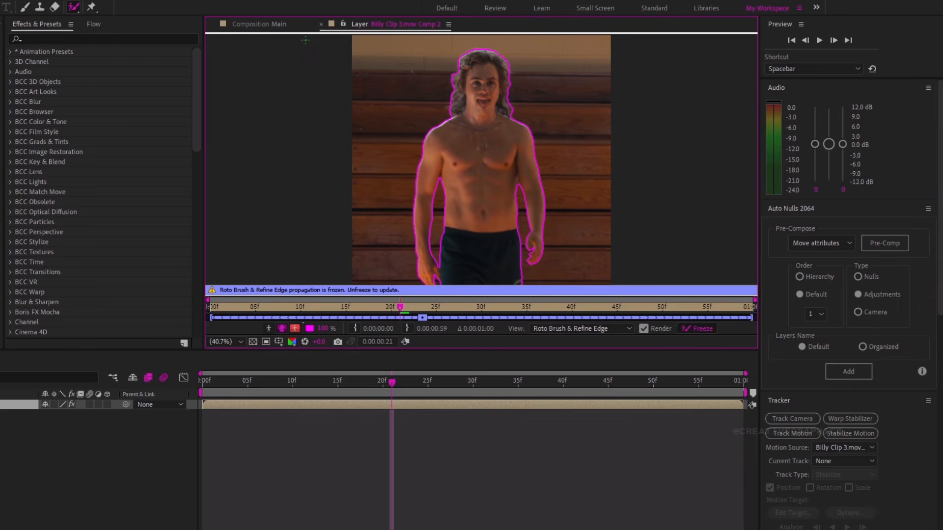
Return to the Main composition, preview the cut-out, and set the Roto Brush Matte Feather to 10.
click(321, 24)
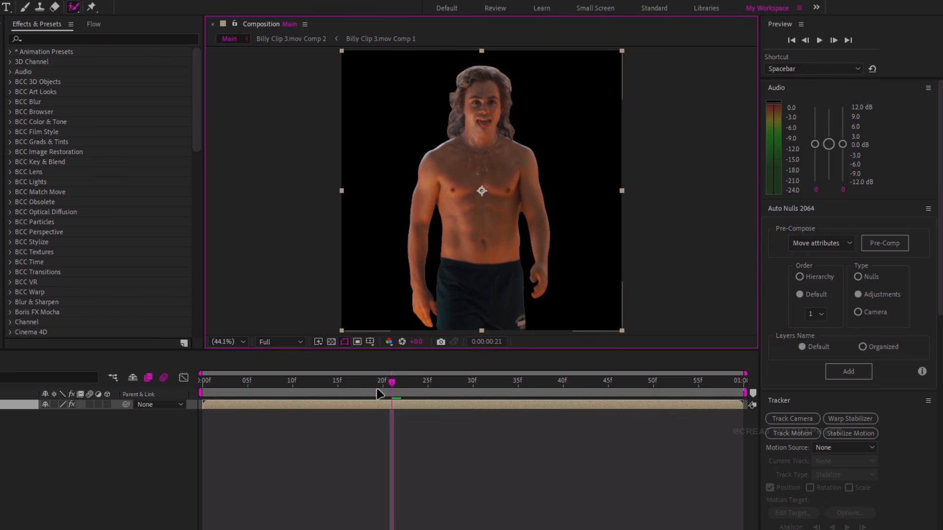
key(space)
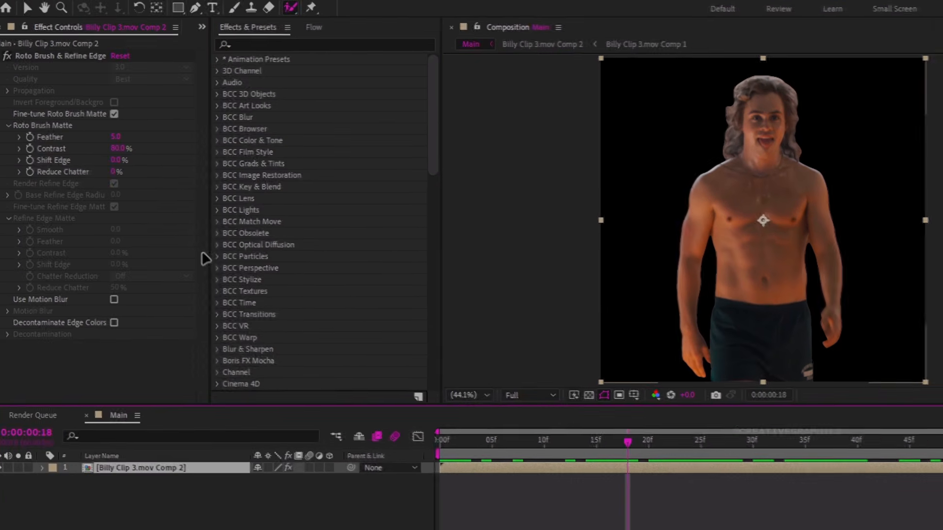
click(116, 136)
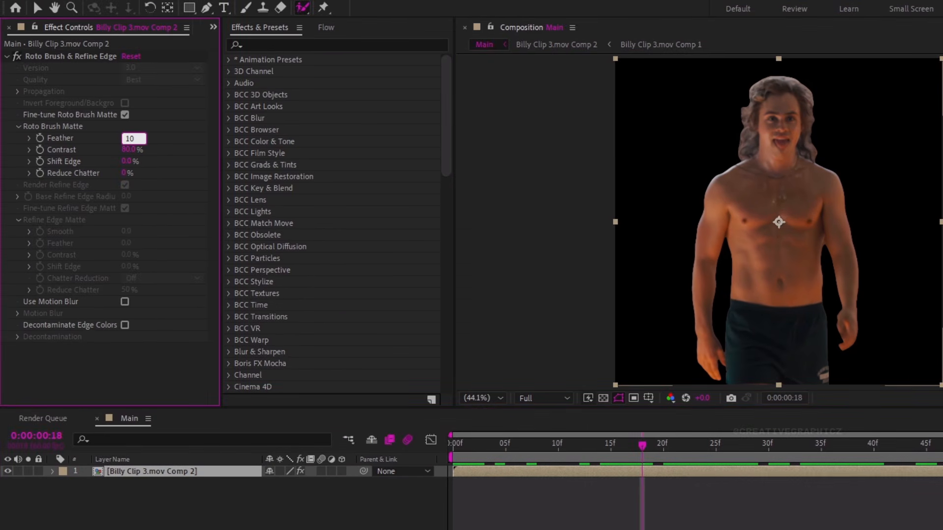
key(Return)
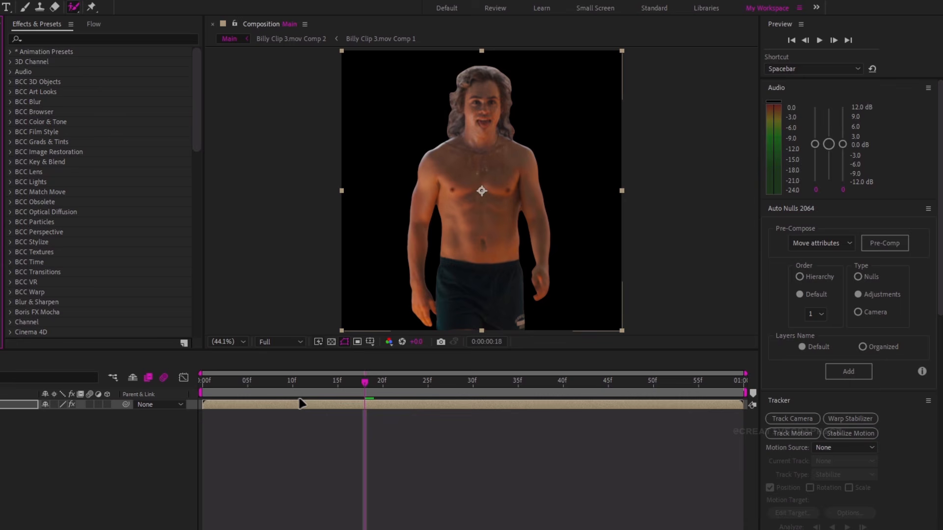
click(589, 444)
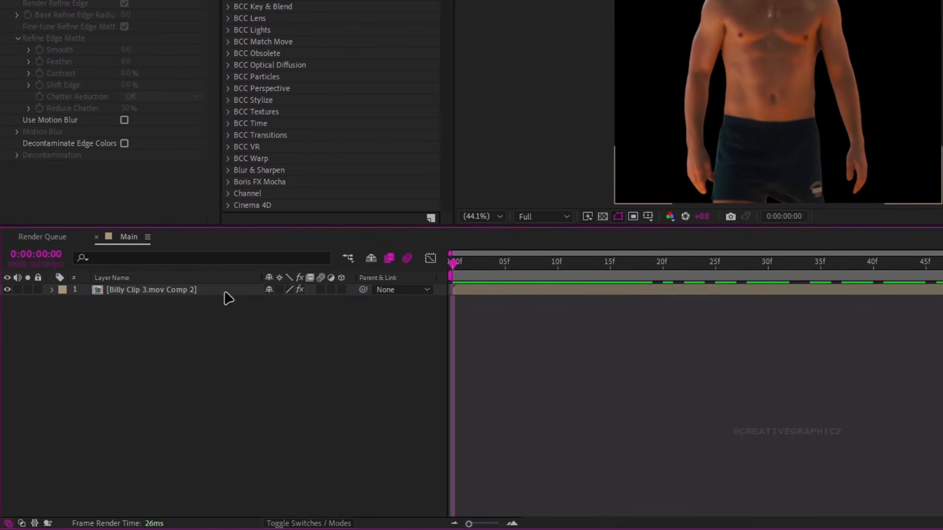
Rename the Billy Clip 3.mov Comp 2 layer as Roto.
click(54, 386)
key(Return)
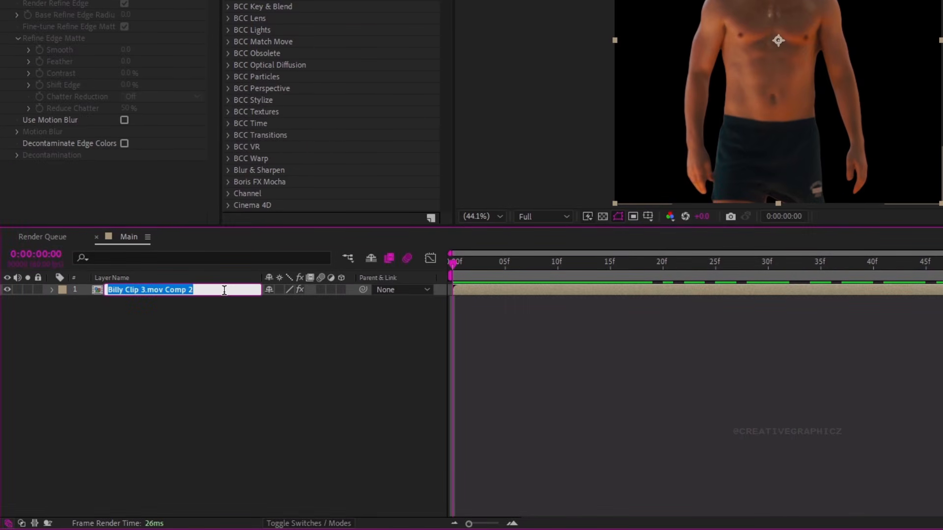
text(Roto)
key(Return)
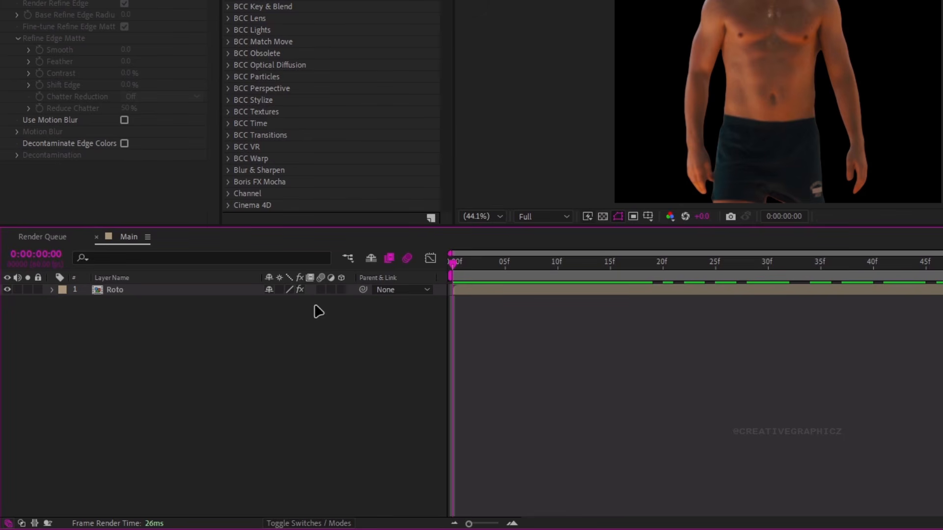
Add Billy Clip 1.mov through Billy Clip 7.mov from the Clips folder above the Roto layer, starting at frame 0.
click(233, 294)
click(24, 28)
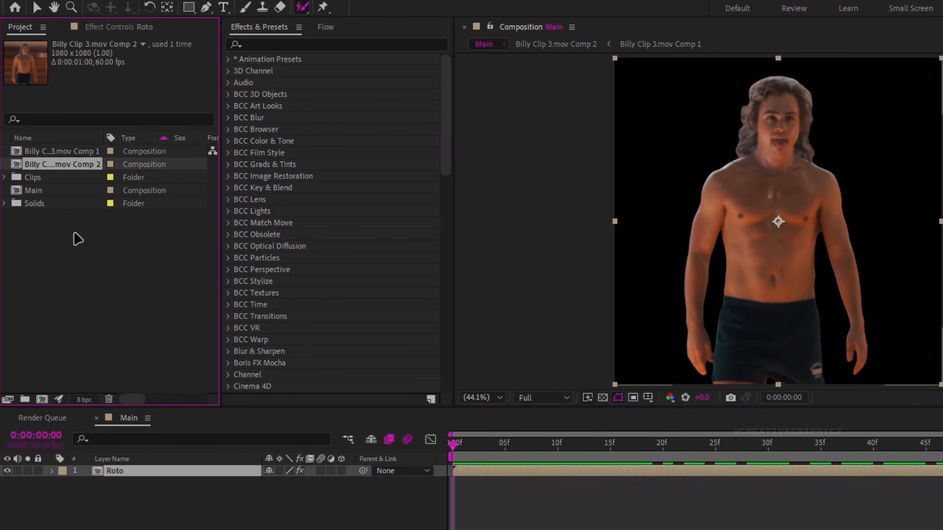
click(5, 178)
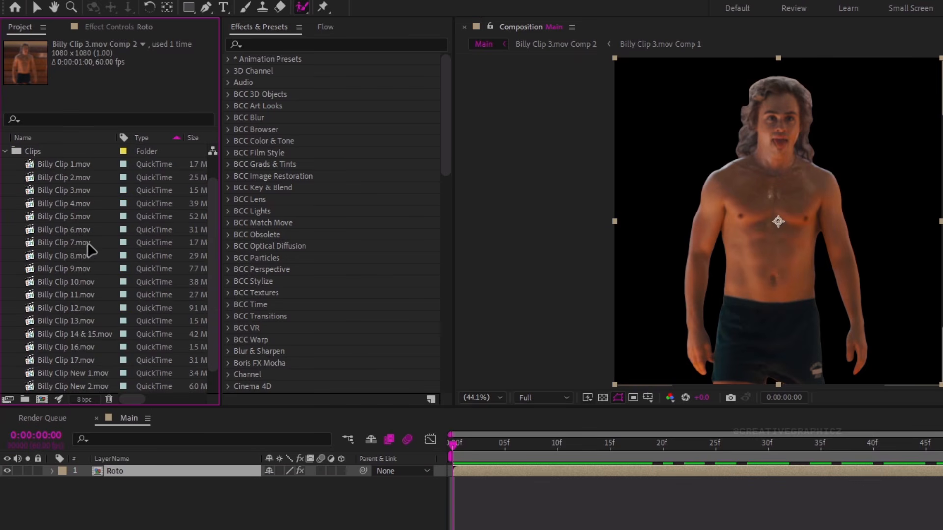
click(65, 170)
shift+click(73, 179)
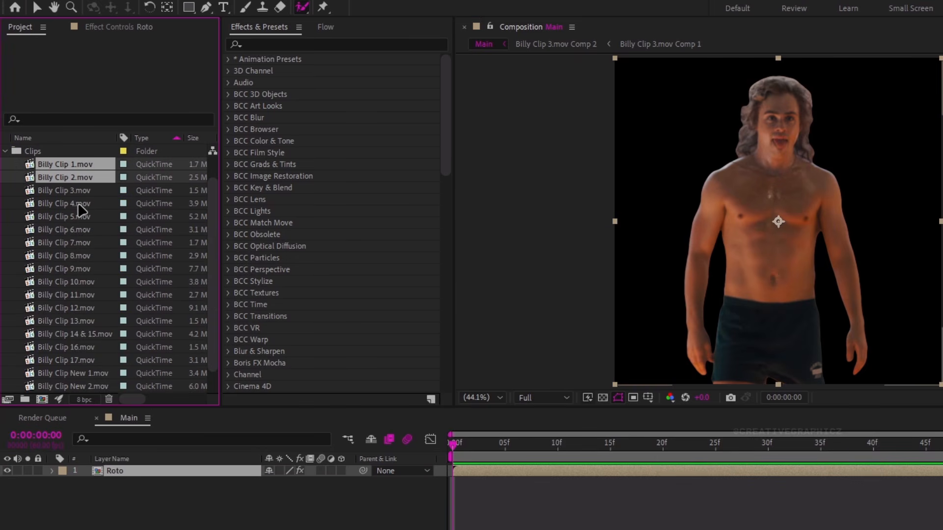
shift+click(86, 242)
drag(79, 237, 465, 495)
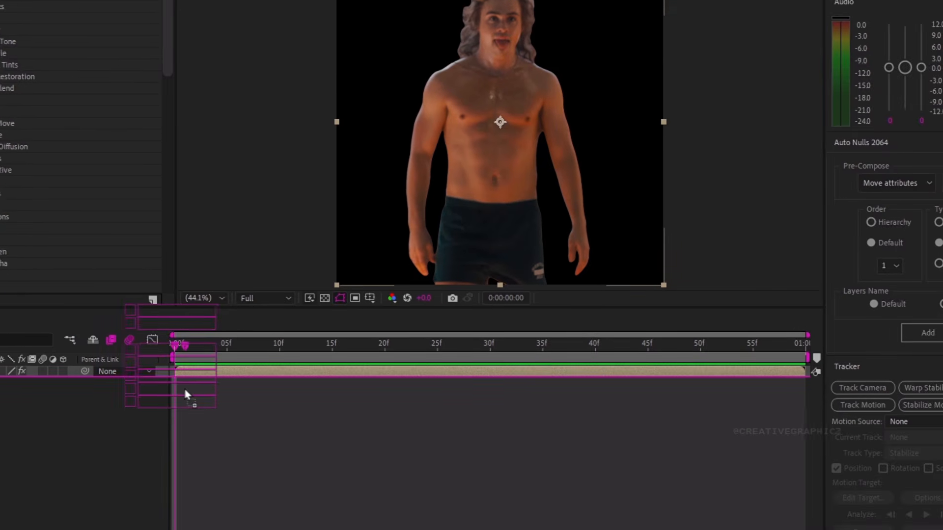
drag(187, 395, 180, 370)
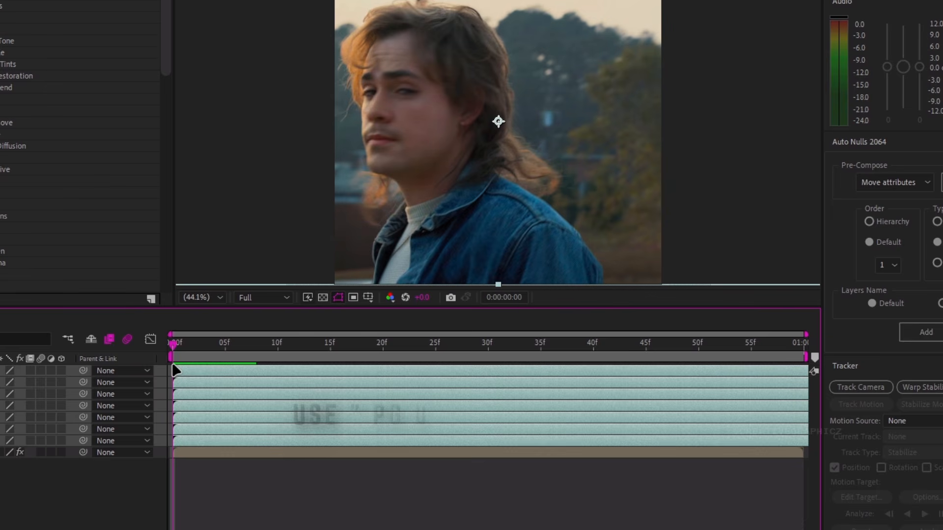
Split the seven clip layers at frame 5 and delete the parts after it.
key(Page_Down)
key(Page_Down)
key(Page_Down)
key(Page_Down)
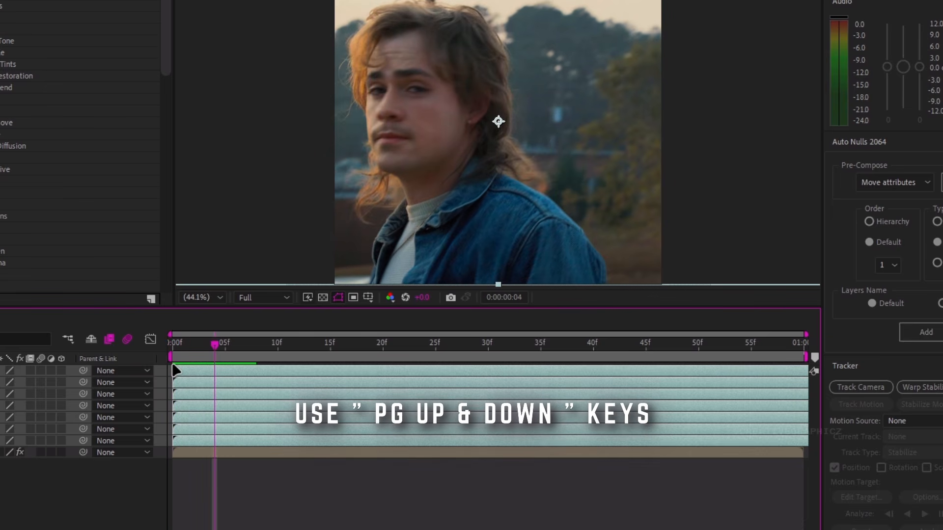
key(Page_Down)
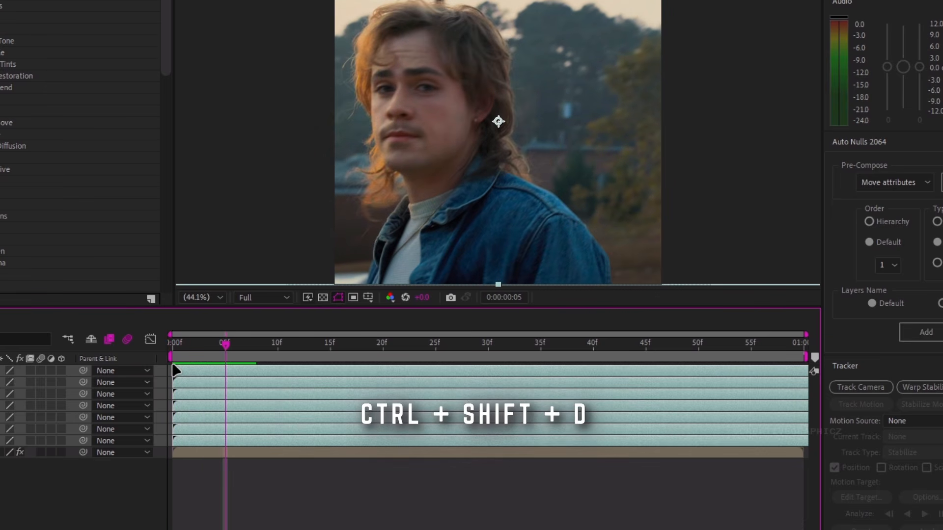
key(ctrl+shift+d)
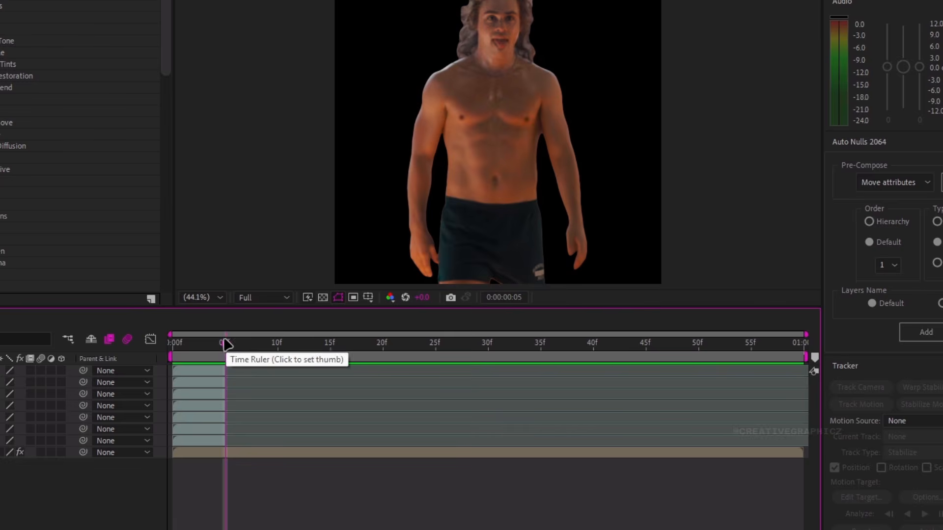
click(193, 344)
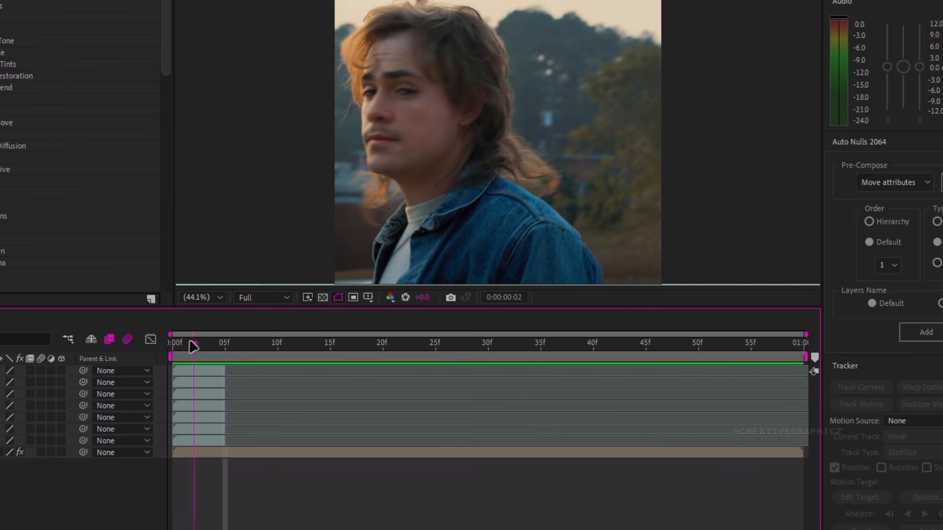
Stagger the seven five-frame clip layers end to end so the sequence runs from frame 0 to frame 35.
click(203, 428)
shift+click(208, 370)
drag(197, 429, 509, 369)
ctrl+click(253, 427)
ctrl+click(361, 406)
ctrl+click(401, 397)
ctrl+click(449, 382)
ctrl+click(449, 383)
ctrl+click(452, 380)
drag(216, 343, 524, 365)
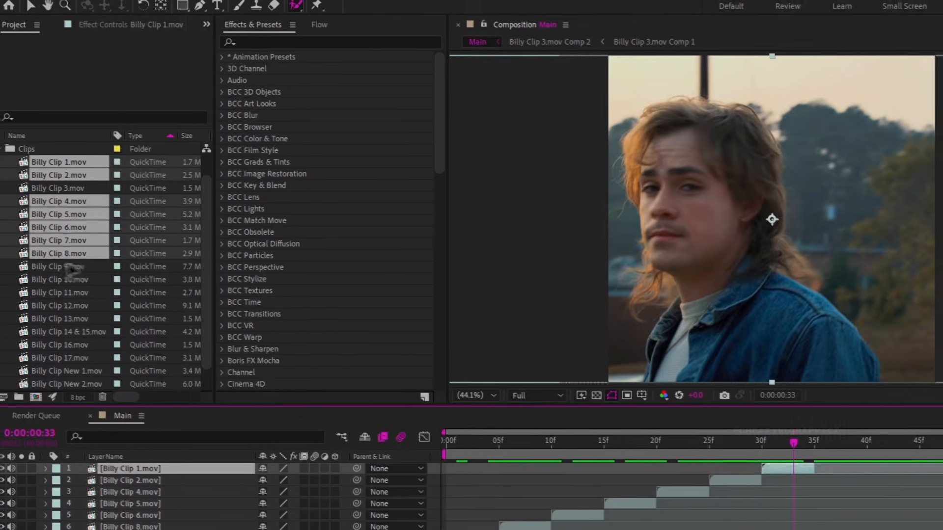
Add Billy Clip 9, 10, 13 and 16.mov from the Clips folder above the existing layers in the Main timeline.
click(71, 269)
ctrl+click(74, 283)
ctrl+click(82, 323)
drag(81, 327, 832, 476)
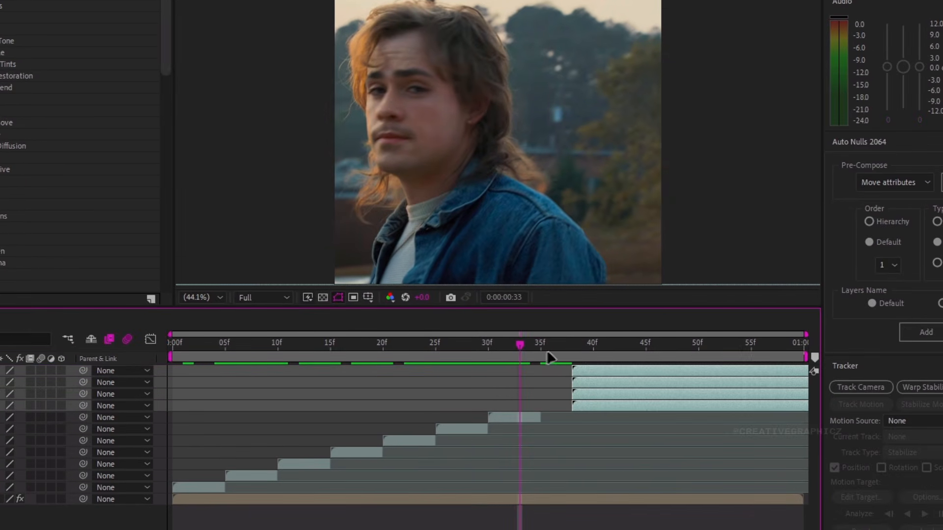
Trim the four added clips to five frames each and arrange them end to end from frame 35 to frame 55.
click(550, 347)
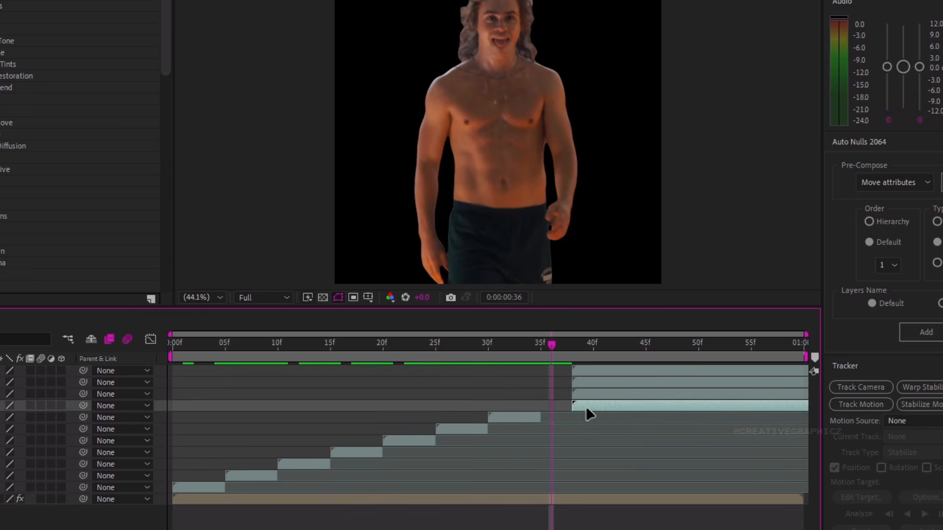
drag(586, 406, 680, 383)
click(542, 345)
key(Page_Down)
key(Page_Down)
key(Page_Down)
key(alt+bracketright)
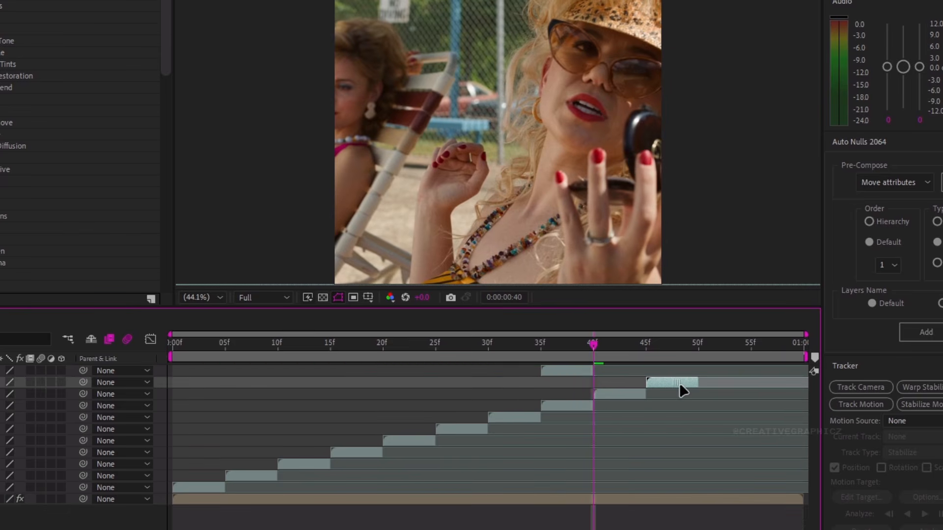
drag(578, 371, 736, 376)
drag(588, 346, 757, 376)
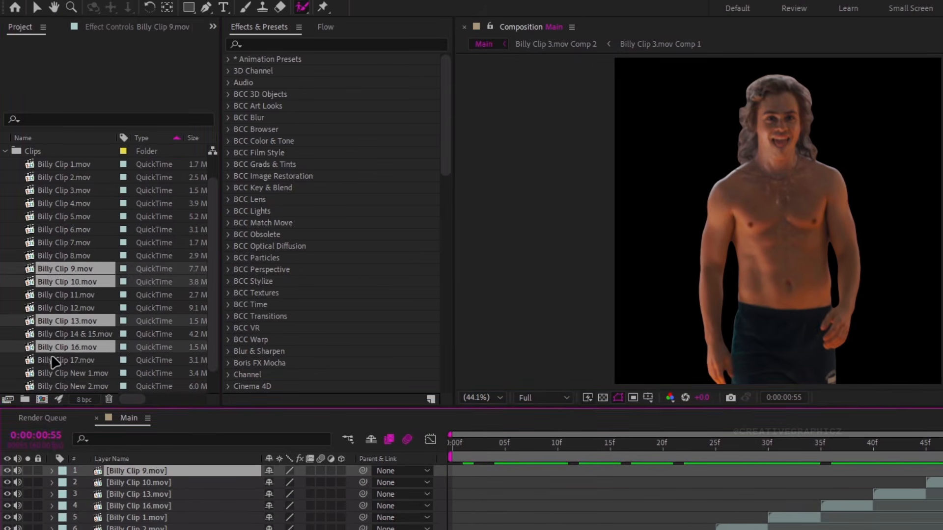
Add Billy Clip 17.mov as the top layer starting at frame 55 to fill the sequence to its end.
drag(54, 362, 942, 470)
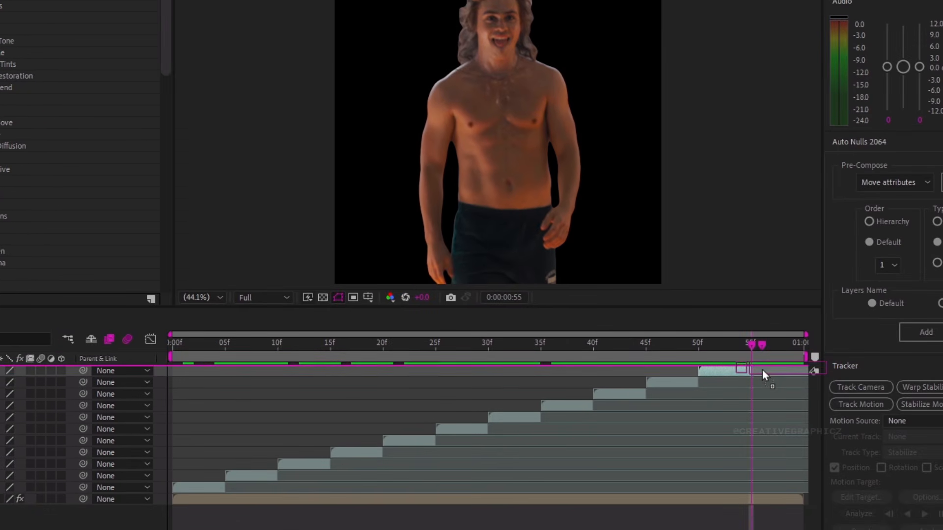
drag(763, 370, 183, 389)
key(ctrl+shift+d)
key(Delete)
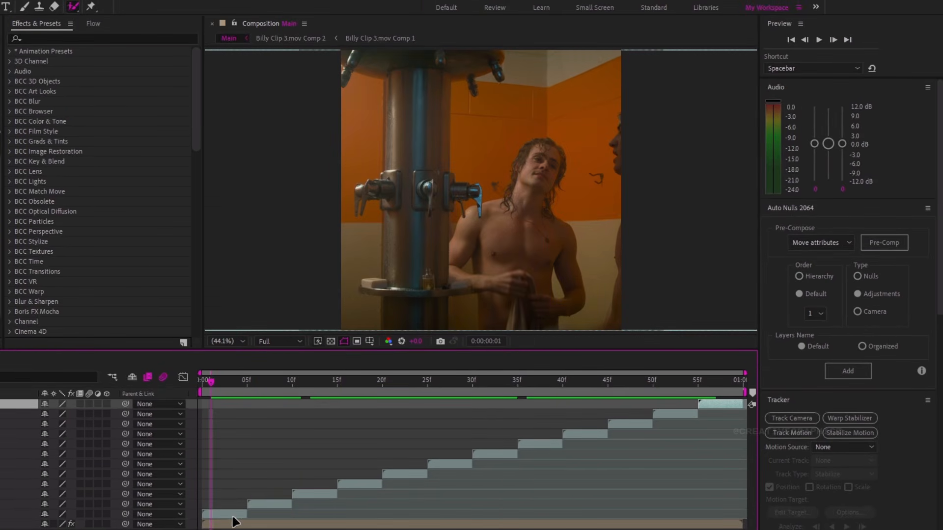
Shift the clips horizontally one by one so the subject sits centred in the frame, and preview the whole sequence.
click(238, 515)
key(space)
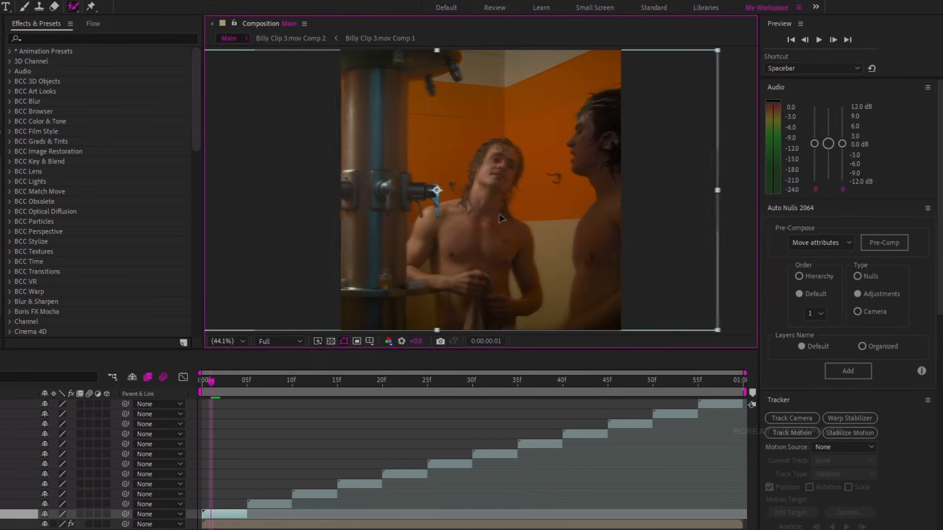
click(273, 505)
drag(427, 267, 535, 267)
click(311, 382)
click(321, 495)
click(356, 382)
click(372, 484)
click(402, 383)
click(415, 474)
click(446, 382)
click(457, 464)
click(490, 382)
click(499, 454)
click(536, 383)
click(544, 444)
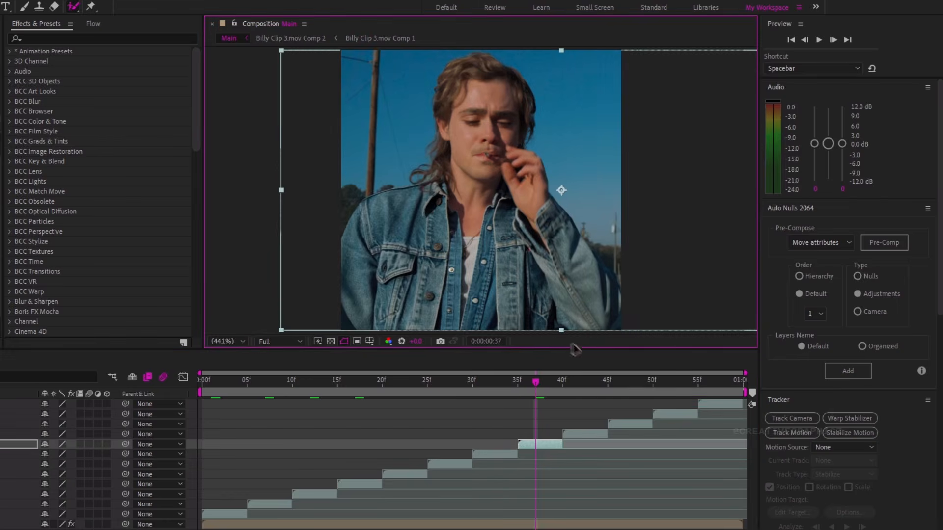
click(581, 382)
click(587, 435)
drag(569, 241, 496, 240)
click(627, 382)
click(671, 382)
drag(475, 201, 502, 200)
key(space)
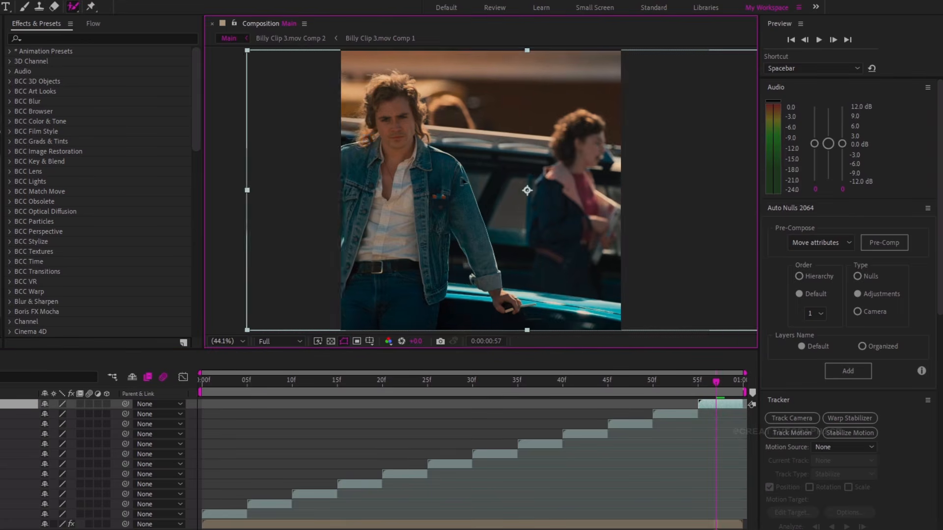
click(253, 426)
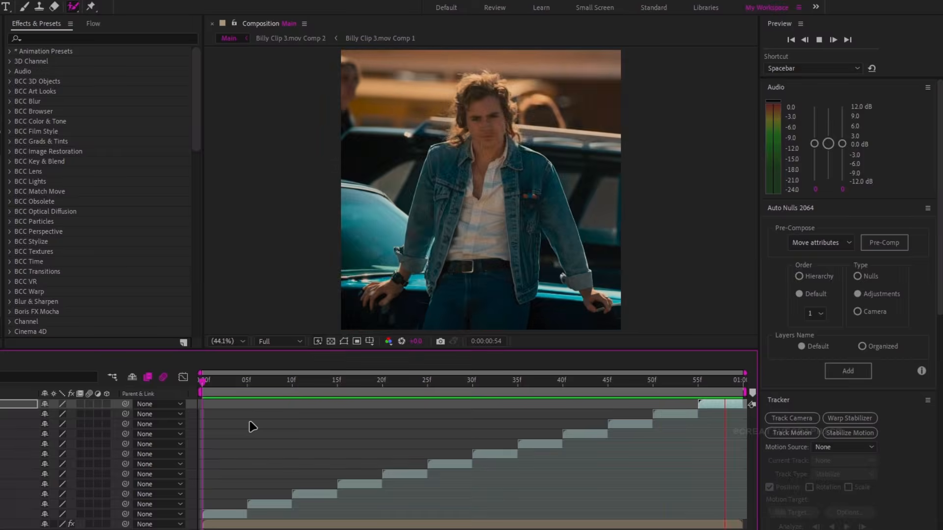
click(219, 386)
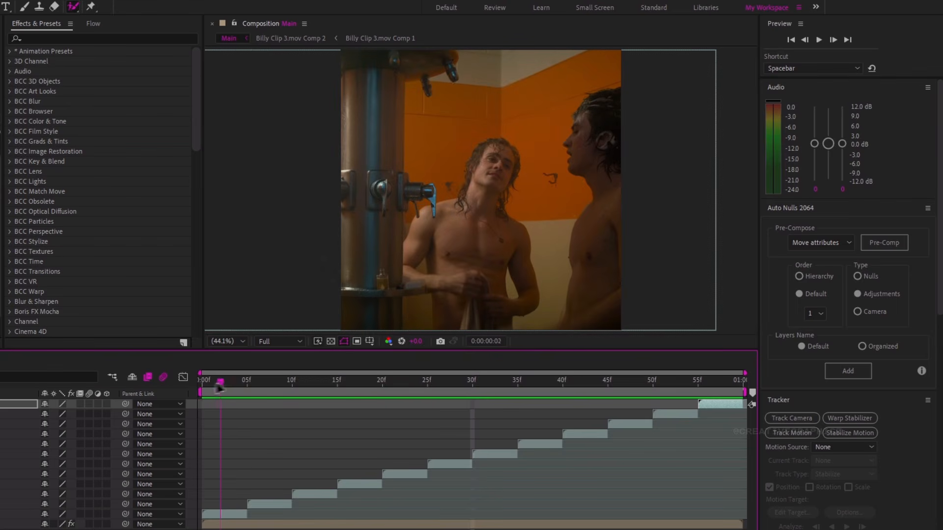
Select all twelve clip layers and add a parented adjustment layer over each with Auto Nulls, using Default order and Adjustments type.
click(229, 513)
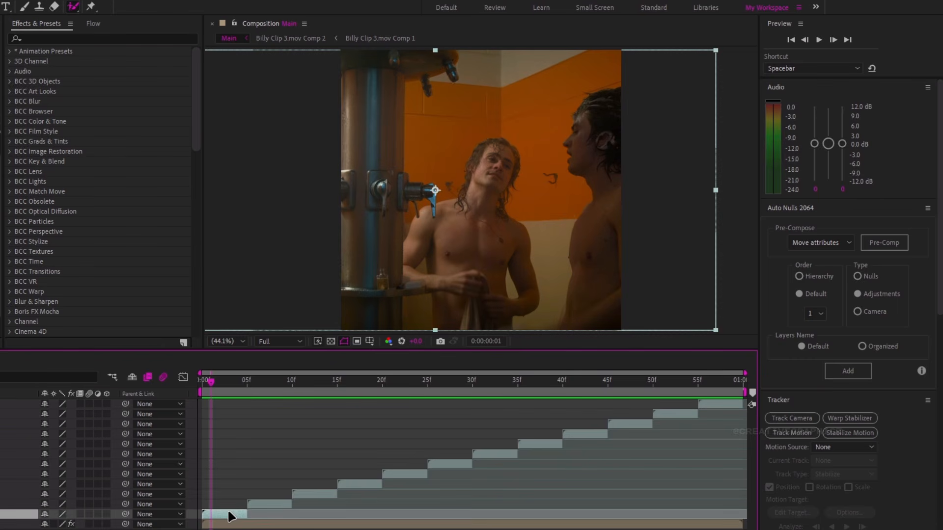
shift+click(739, 404)
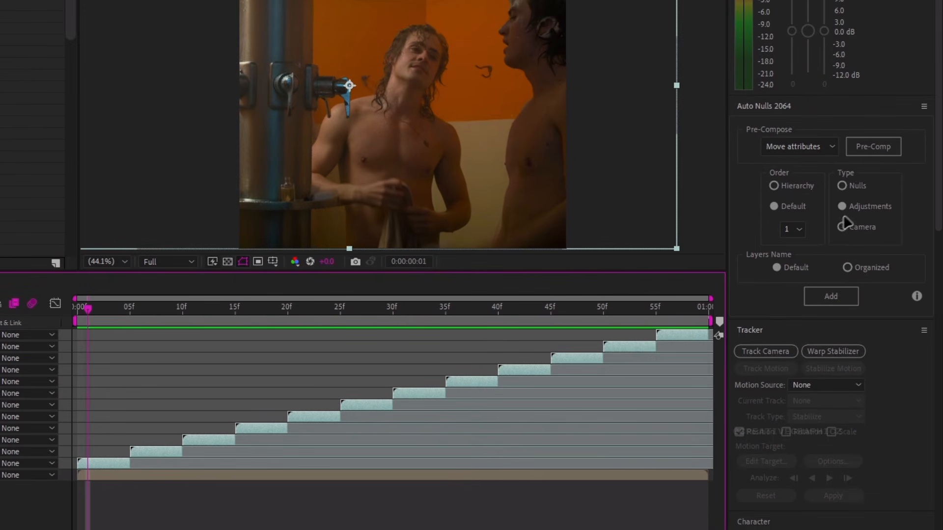
click(867, 300)
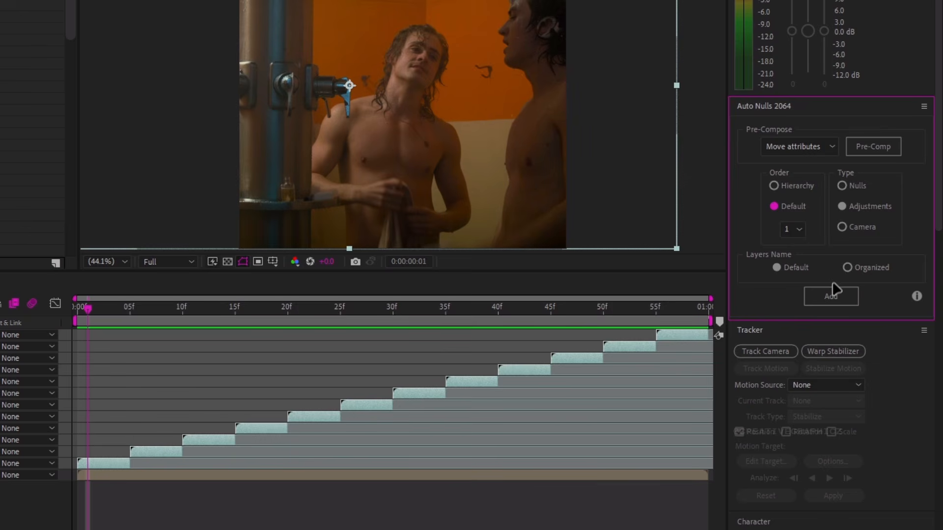
click(831, 296)
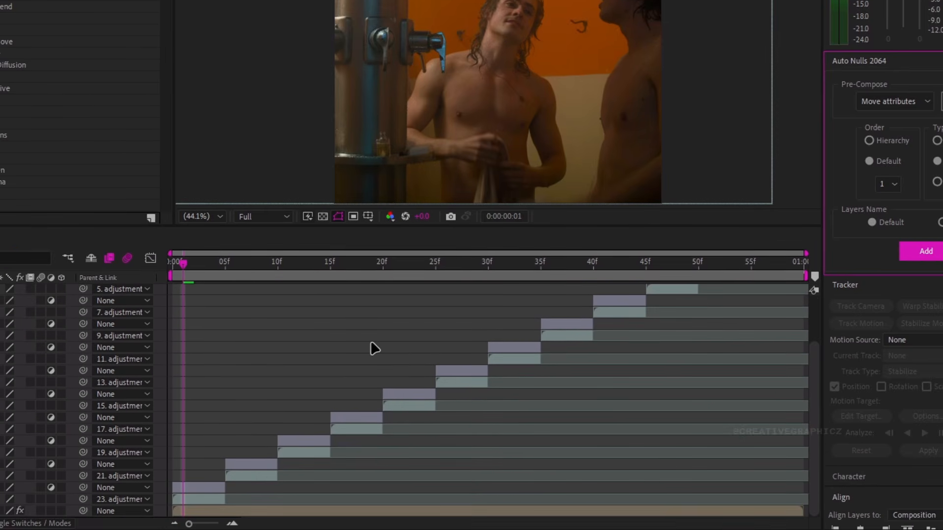
Apply S_BlurMoCurves to the first clip's adjustment layer and set Wrap X and Wrap Y to Reflect.
click(372, 343)
scroll(199, 463, up, 4)
scroll(199, 463, left, 2)
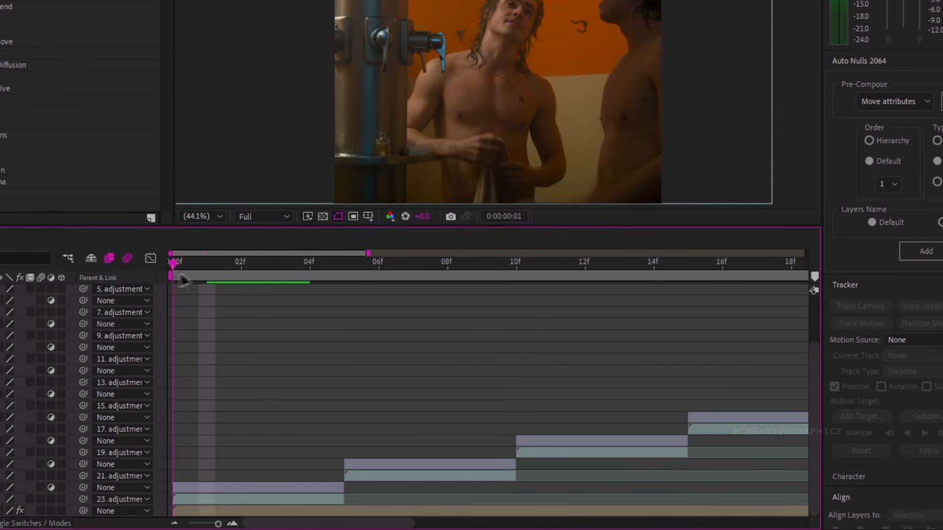
click(238, 489)
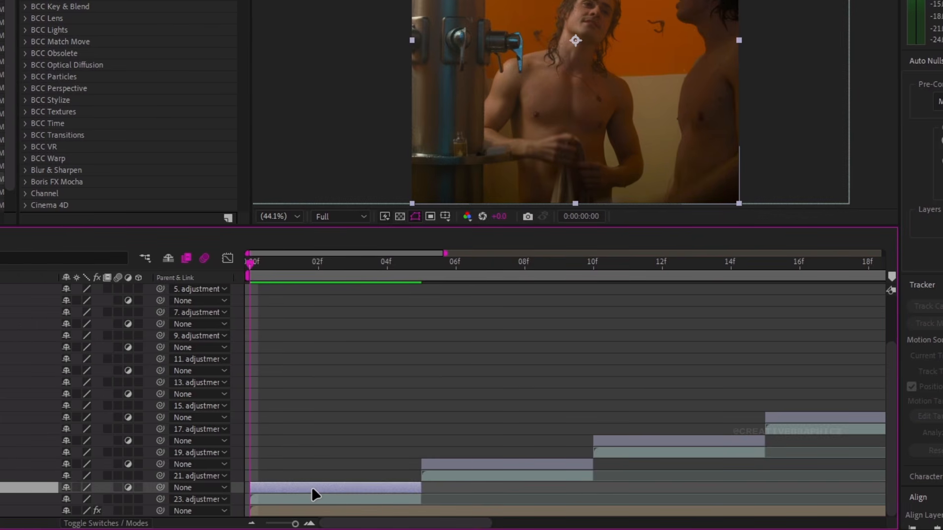
key(ctrl+space)
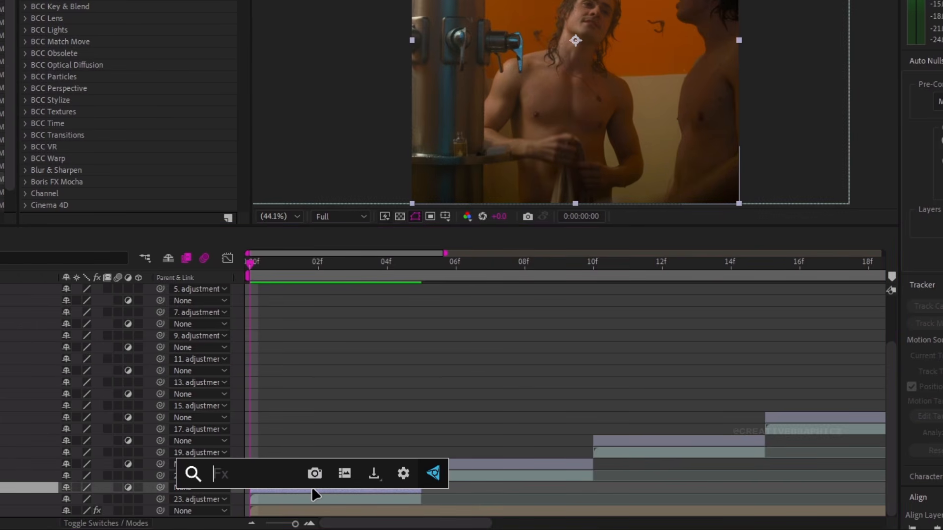
text(blurmo)
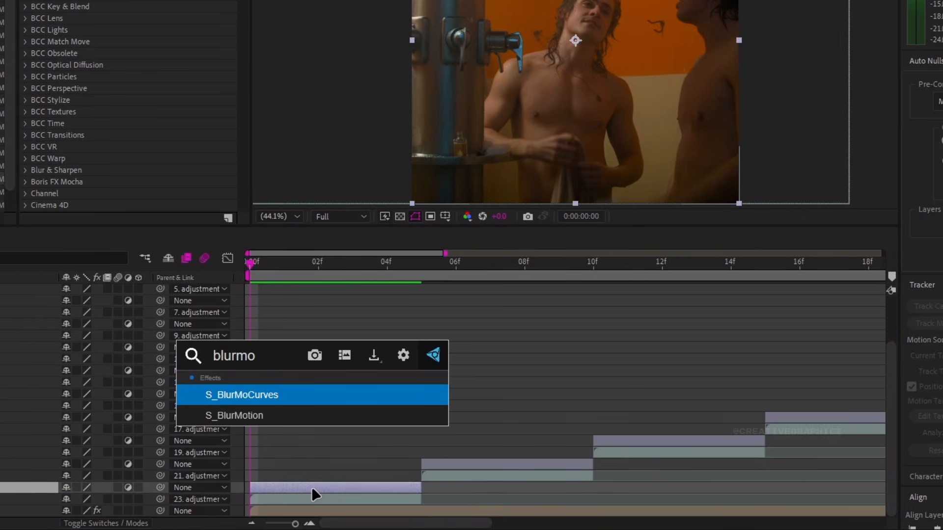
key(Return)
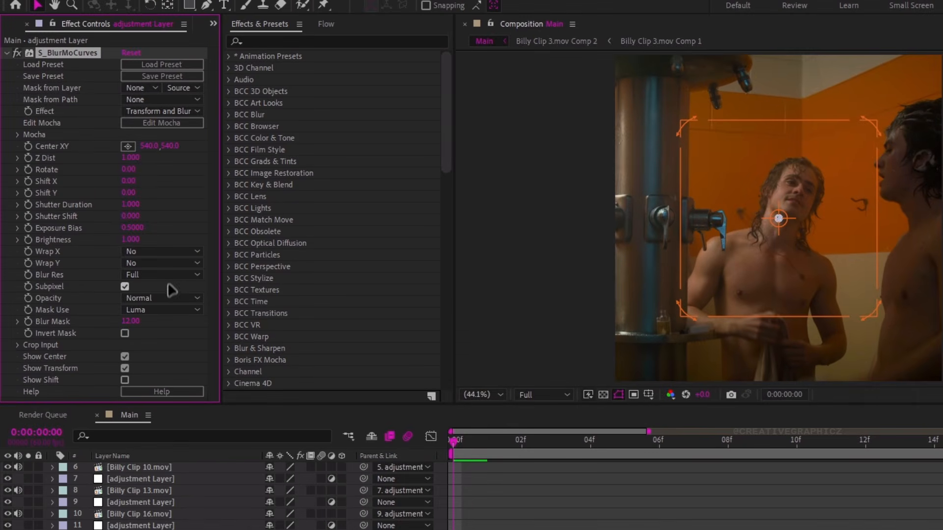
click(167, 251)
click(157, 294)
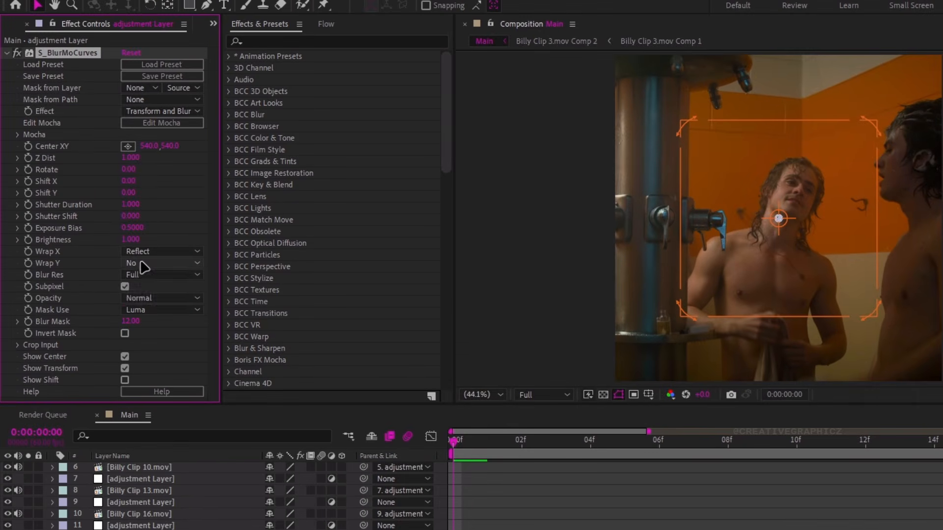
click(162, 264)
click(160, 309)
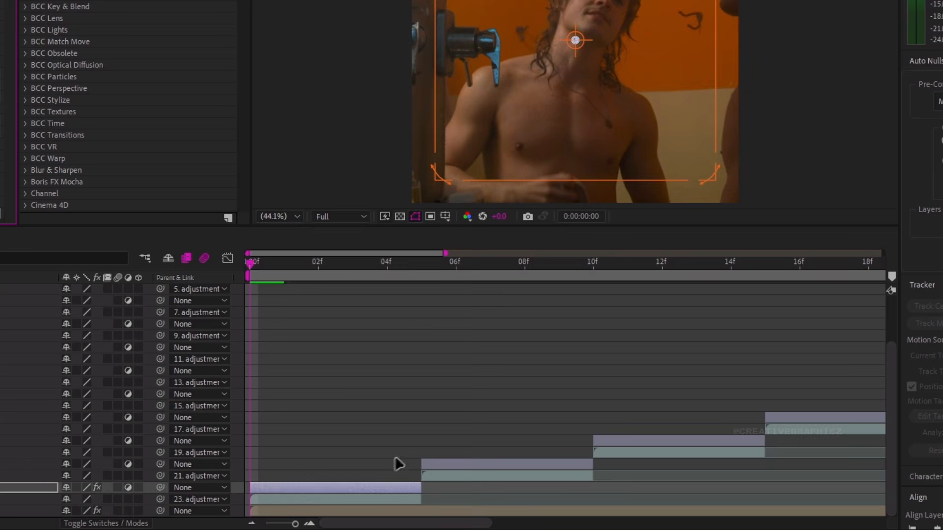
Reveal the adjustment layer's keyframes, set Z Dist to 1 at frame 5, and scrub through the zoom.
key(u)
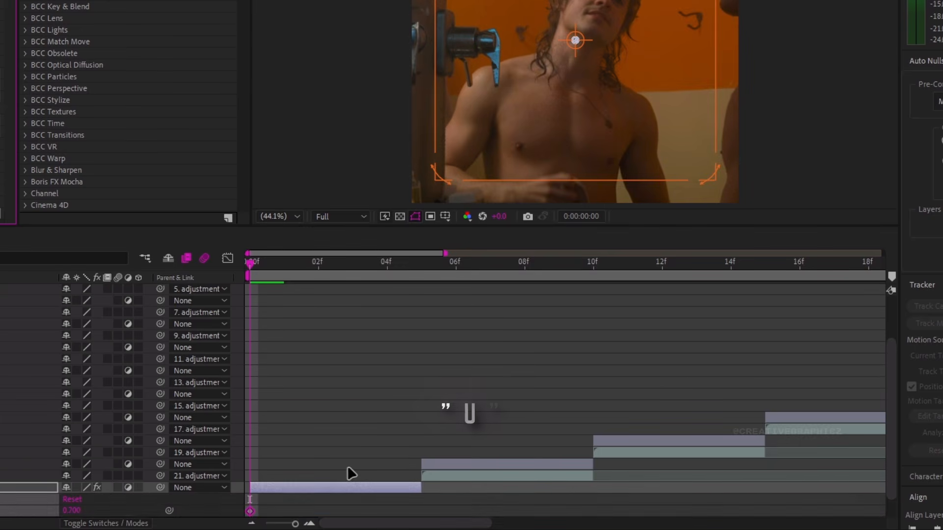
click(423, 277)
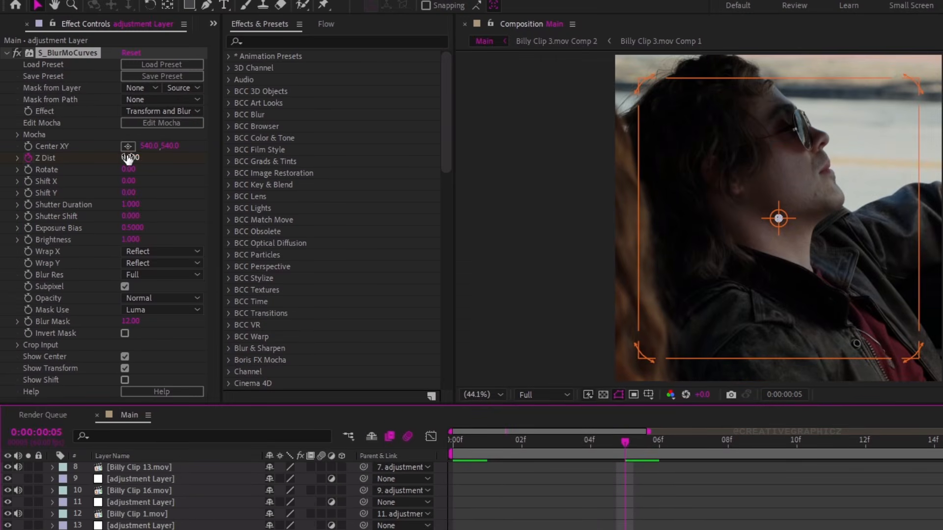
click(128, 158)
text(1)
key(Return)
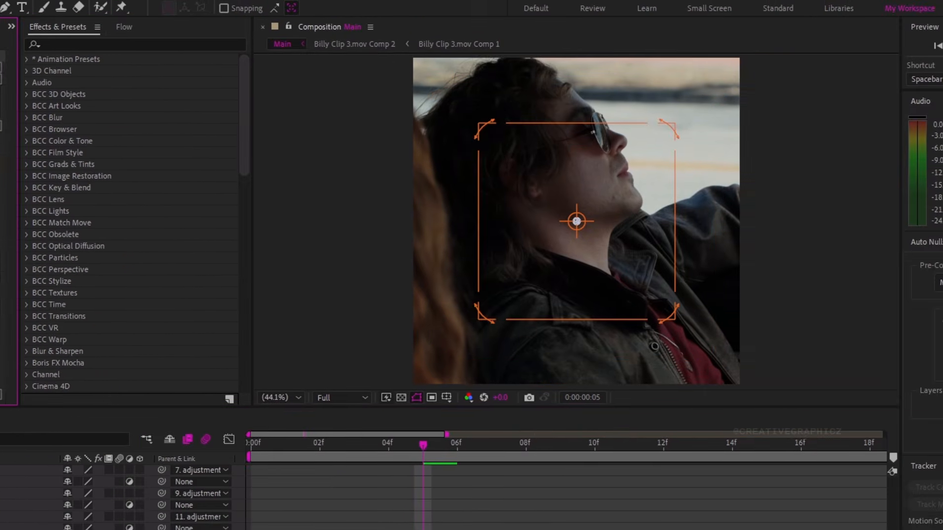
drag(618, 443, 464, 456)
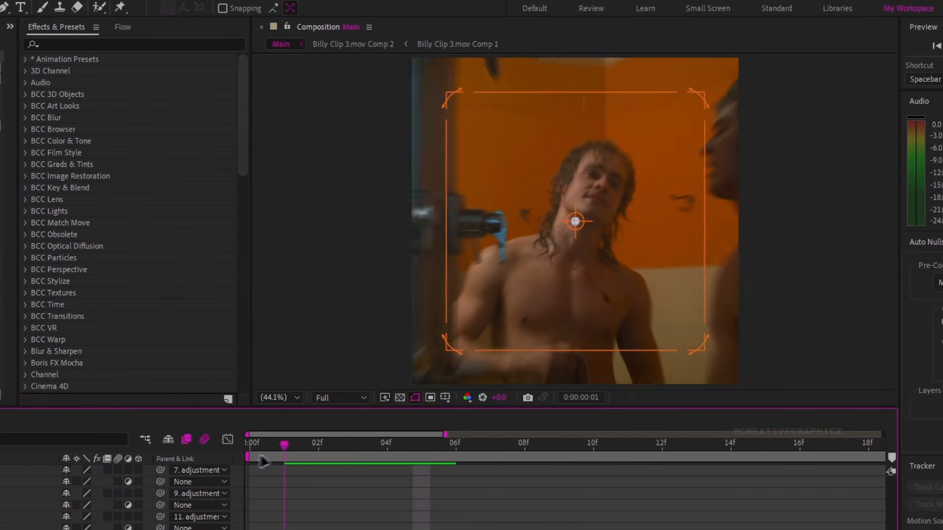
drag(261, 458, 295, 488)
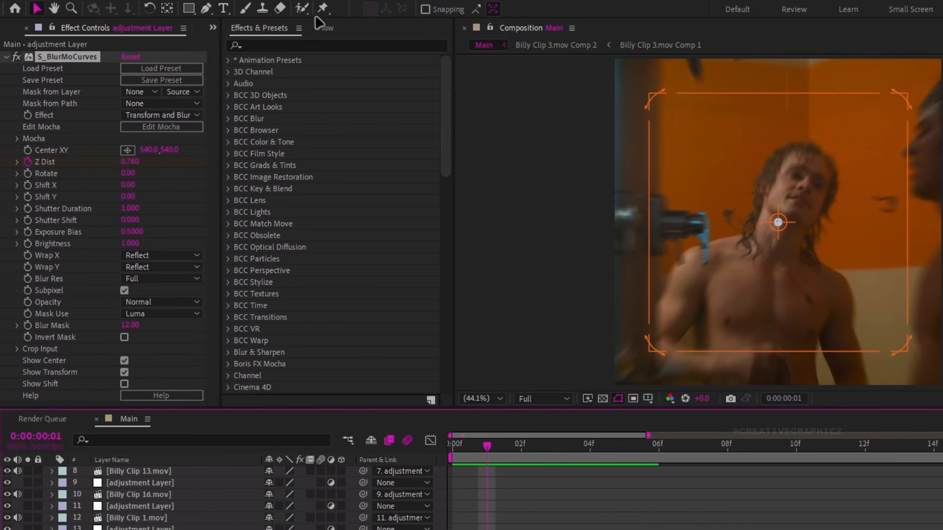
Apply the Zoom 1 curve with bezier values 0.00, 0.60, 1.00, 0.40 from Flow's My Presets to the Z Dist keyframes.
click(324, 28)
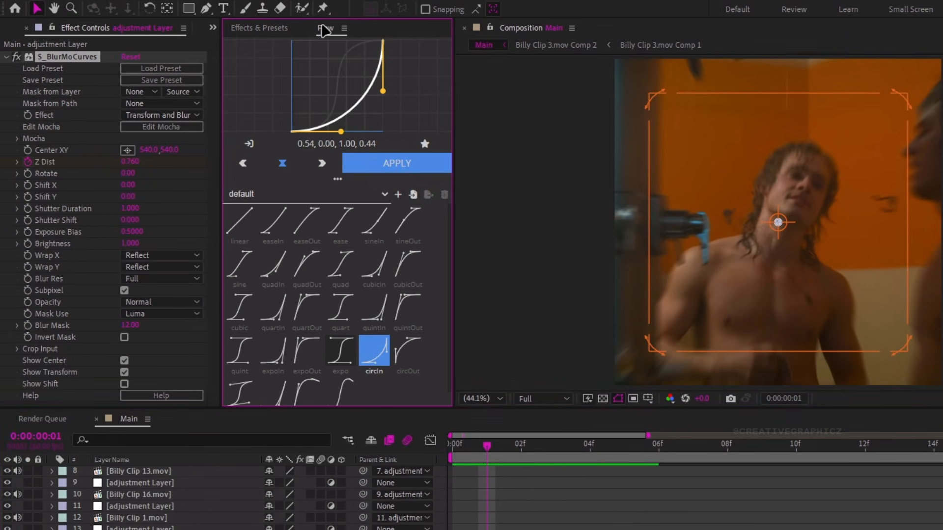
click(267, 199)
click(253, 217)
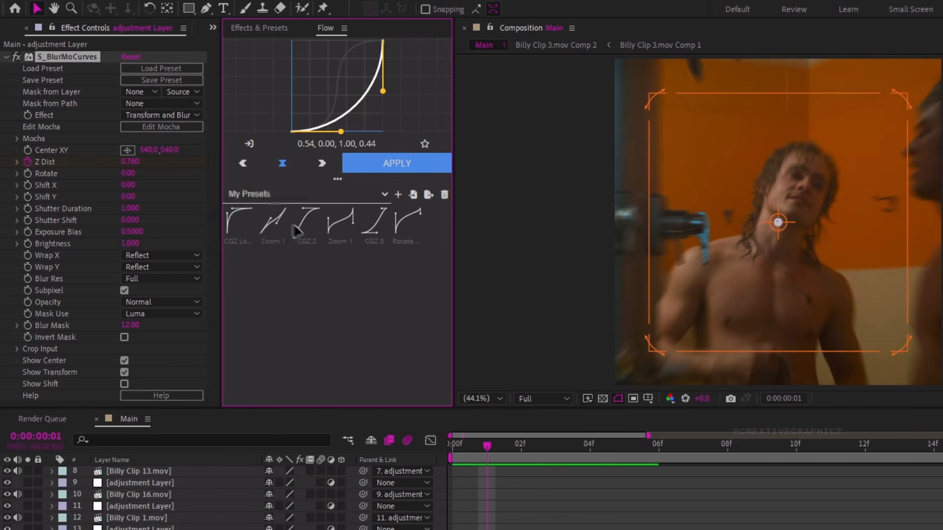
click(339, 227)
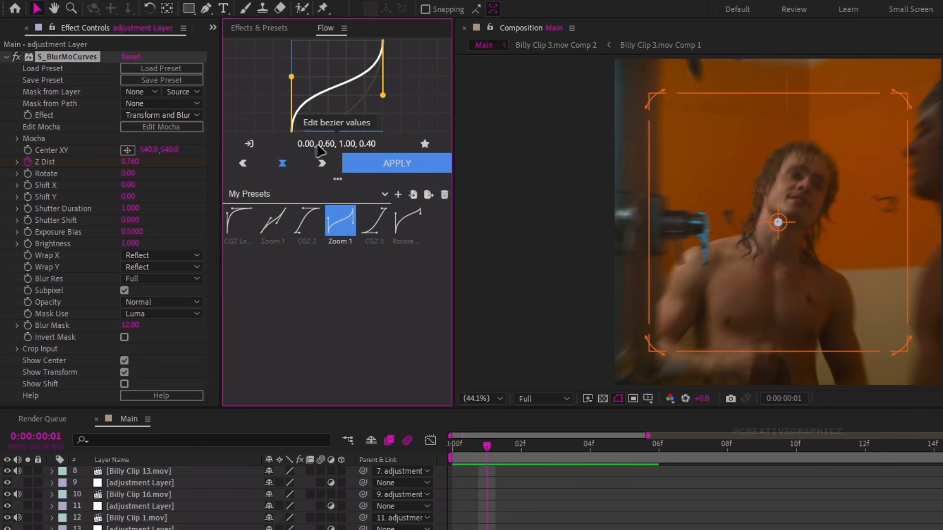
click(327, 145)
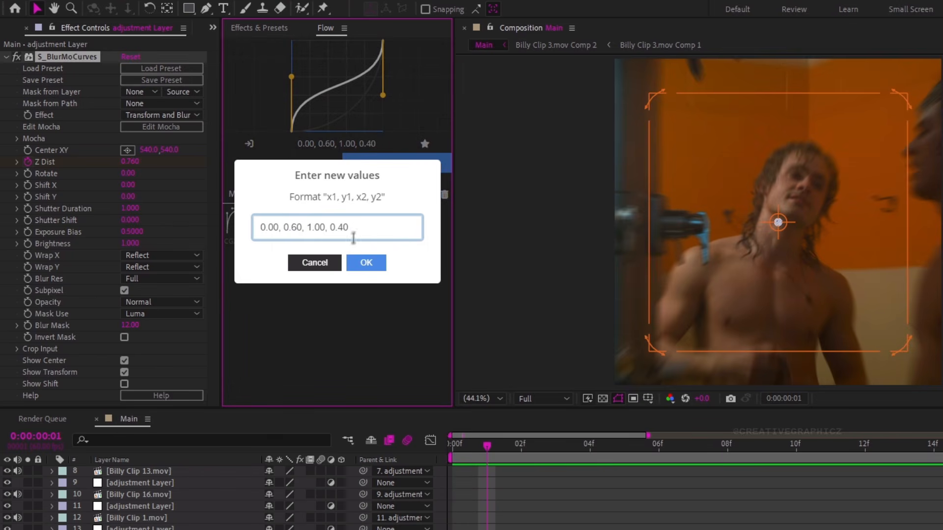
click(369, 264)
click(397, 163)
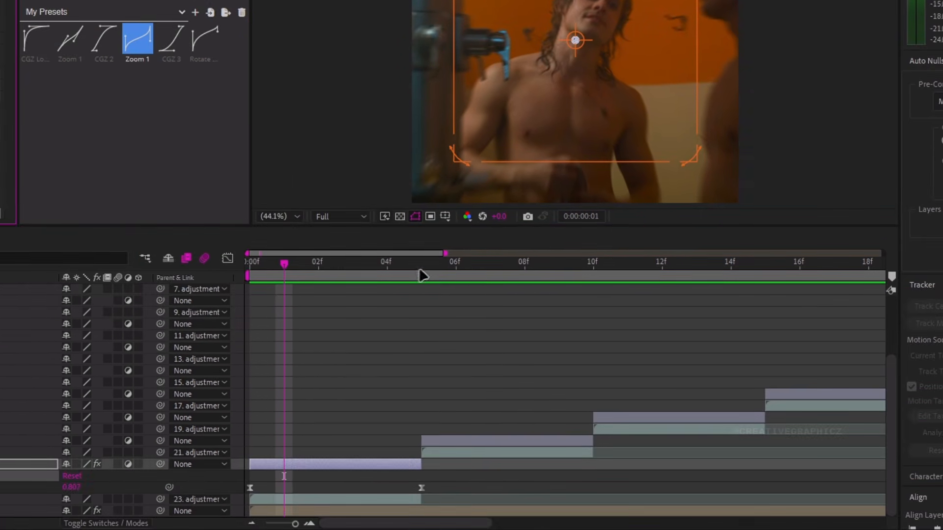
Paste the keyframed S_BlurMoCurves effect onto the second clip's adjustment layer at frame 5.
click(421, 271)
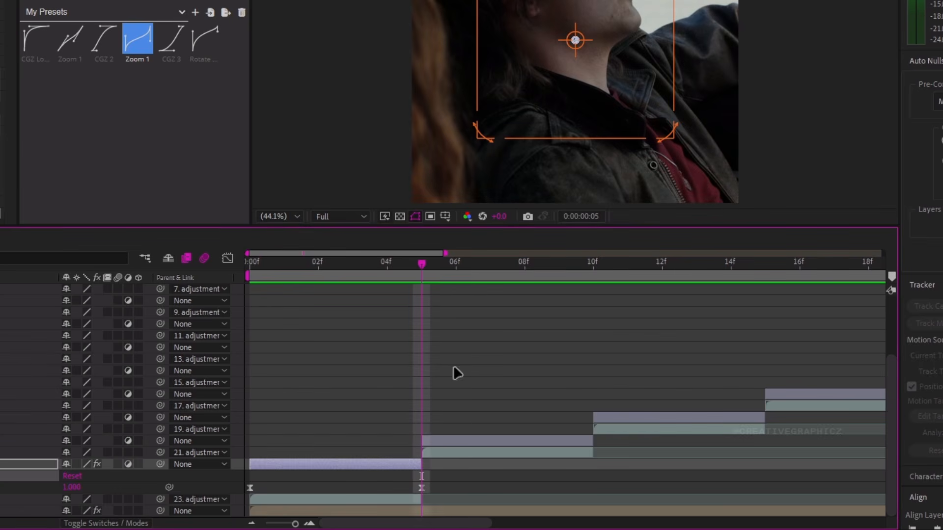
click(473, 440)
key(ctrl+v)
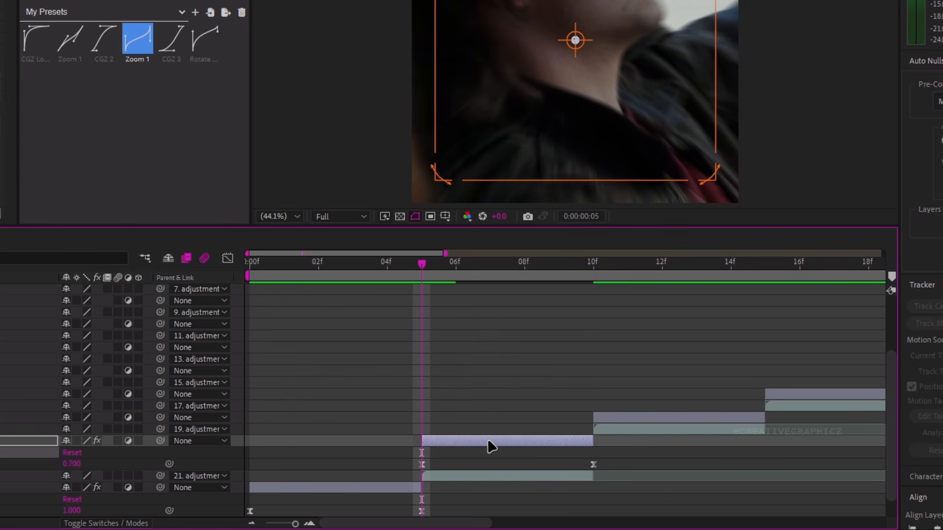
Collapse the open keyframes and paste the keyframed S_BlurMoCurves effect onto the adjustment layers starting at frames 10, 15, 20 and 25.
click(404, 464)
key(u)
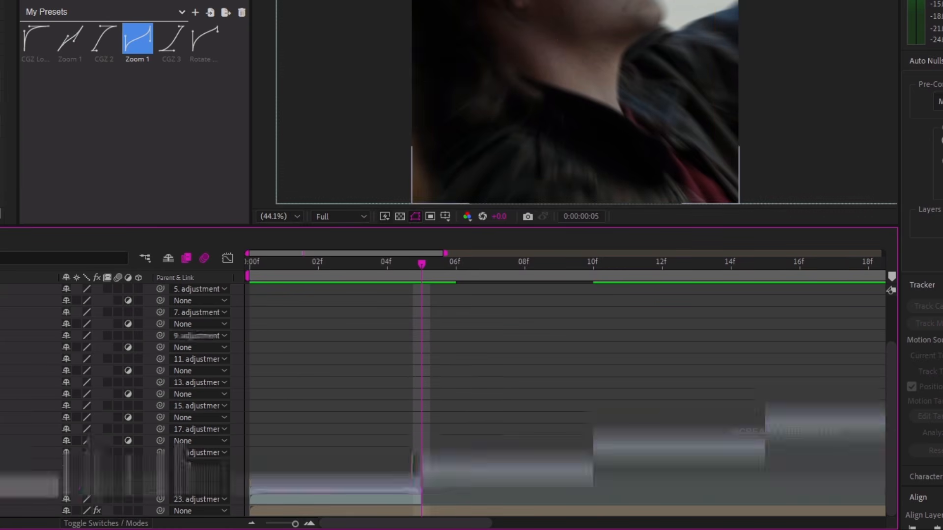
key(minus)
drag(355, 267, 369, 268)
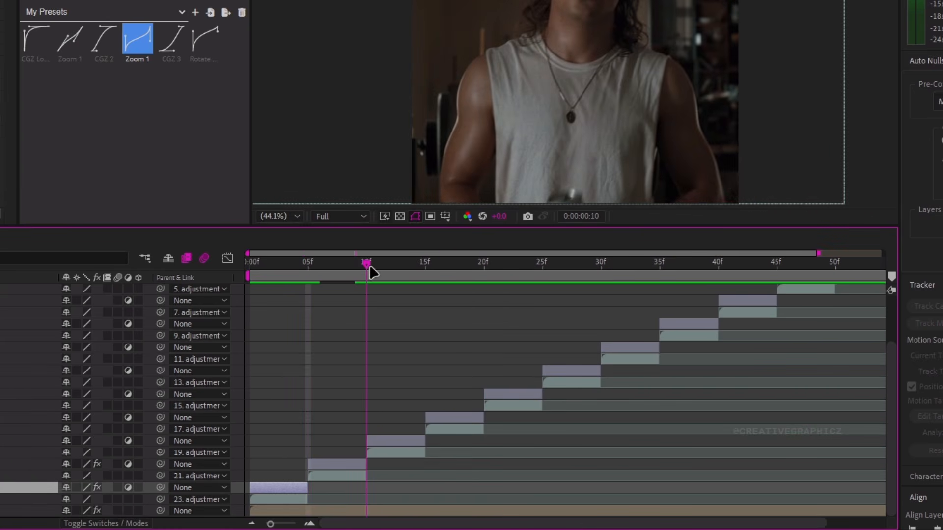
click(395, 441)
key(ctrl+v)
click(426, 268)
click(454, 417)
key(ctrl+v)
click(484, 268)
click(511, 394)
click(543, 268)
click(569, 371)
key(ctrl+v)
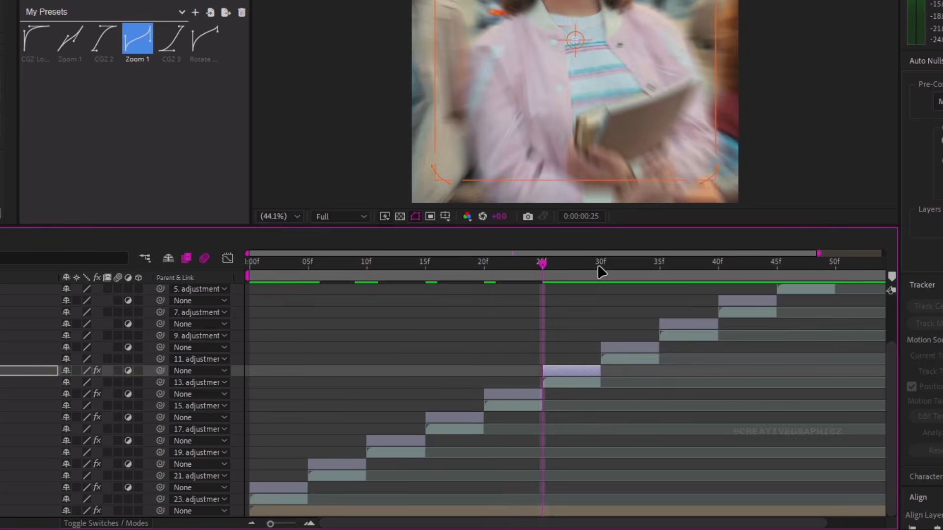
Paste the same zoom-blur effect onto the remaining adjustment layers, each at its own start, from frame 30 through frame 55.
click(601, 268)
click(611, 347)
key(ctrl+v)
scroll(591, 334, right, 2)
click(588, 268)
click(664, 301)
key(ctrl+v)
scroll(676, 301, up, 3)
click(705, 268)
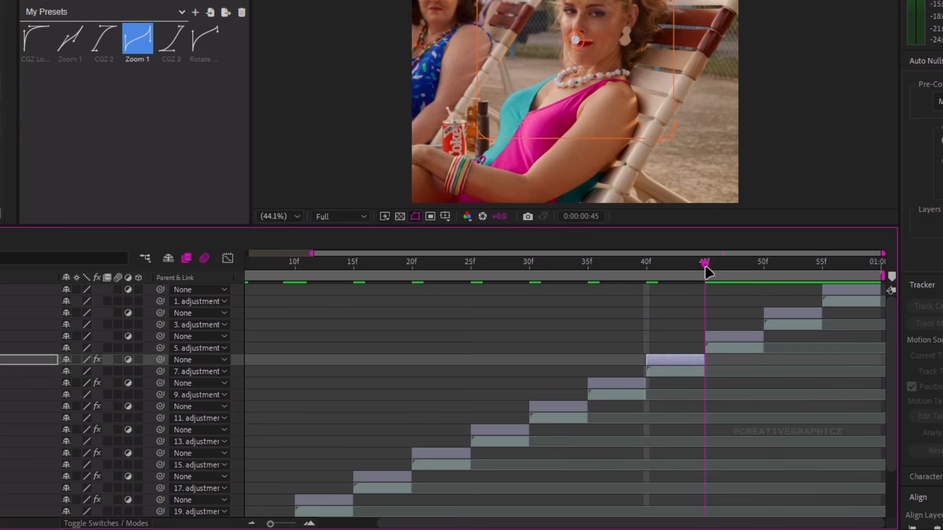
click(731, 337)
key(ctrl+v)
click(764, 267)
click(790, 314)
scroll(605, 325, down, 2)
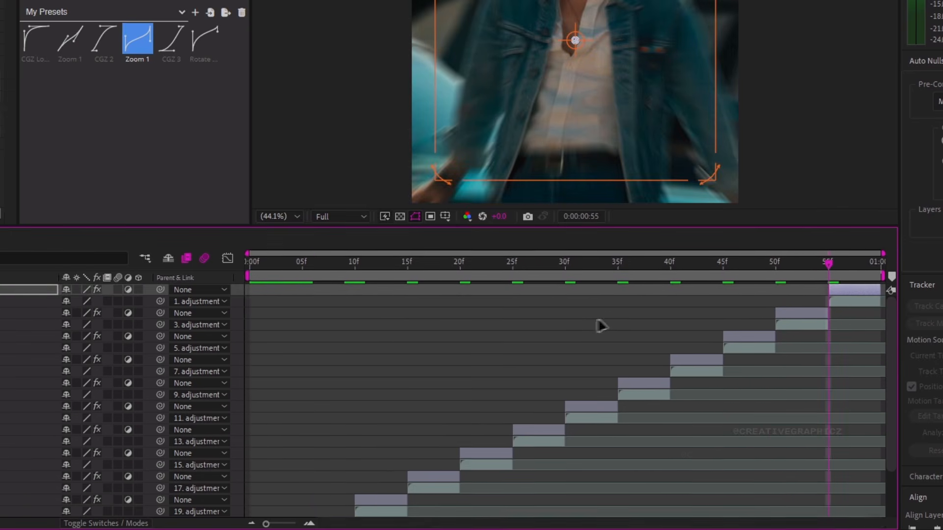
Play the whole zoom sequence from frame 0 to check the animation, and return to the start.
drag(357, 267, 192, 280)
click(343, 363)
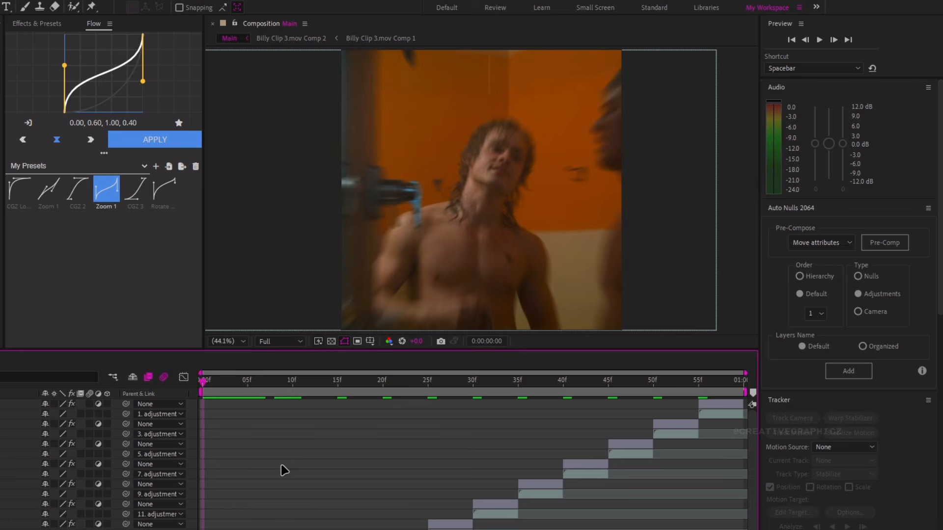
key(space)
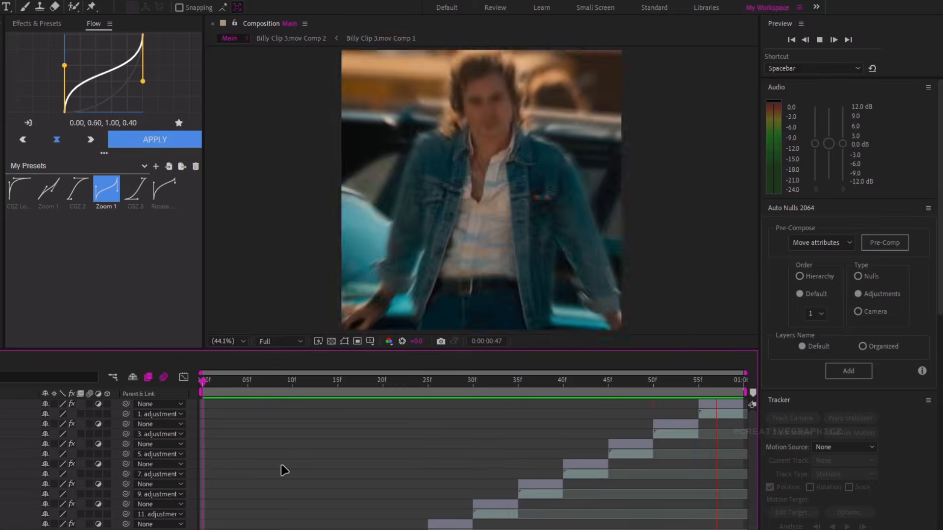
key(space)
key(Home)
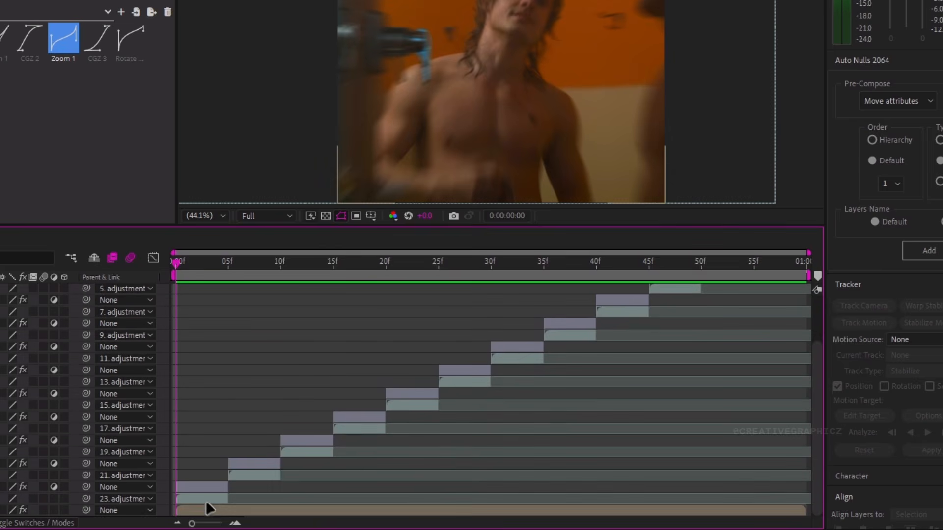
Pre-compose all the clips and their adjustment layers into one composition named "Fast Zoom Part", moving all attributes into it.
click(206, 500)
shift+click(786, 290)
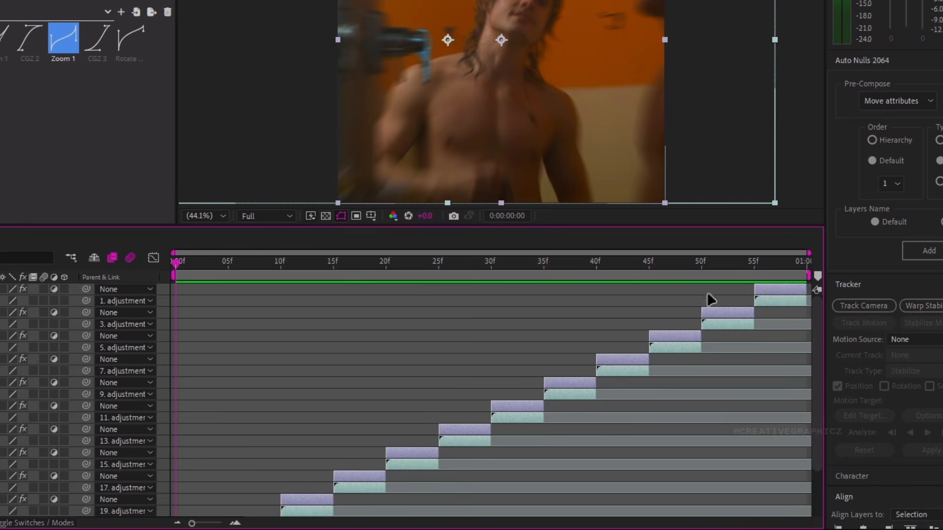
key(ctrl+shift+c)
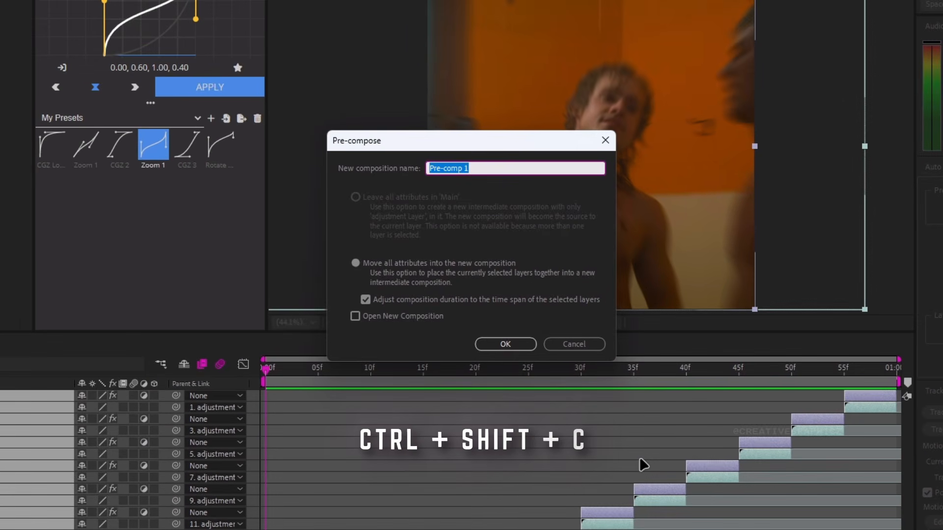
text(Fast Zoom Par)
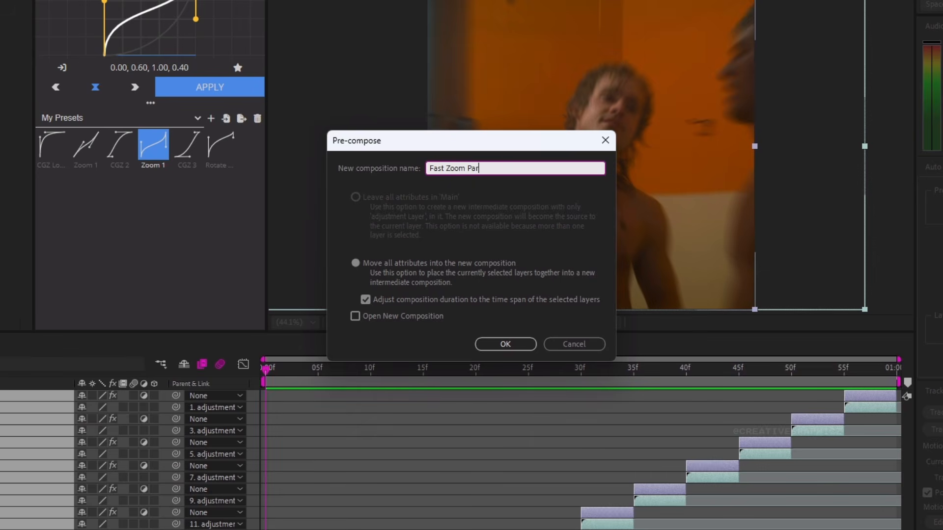
text(t)
key(Return)
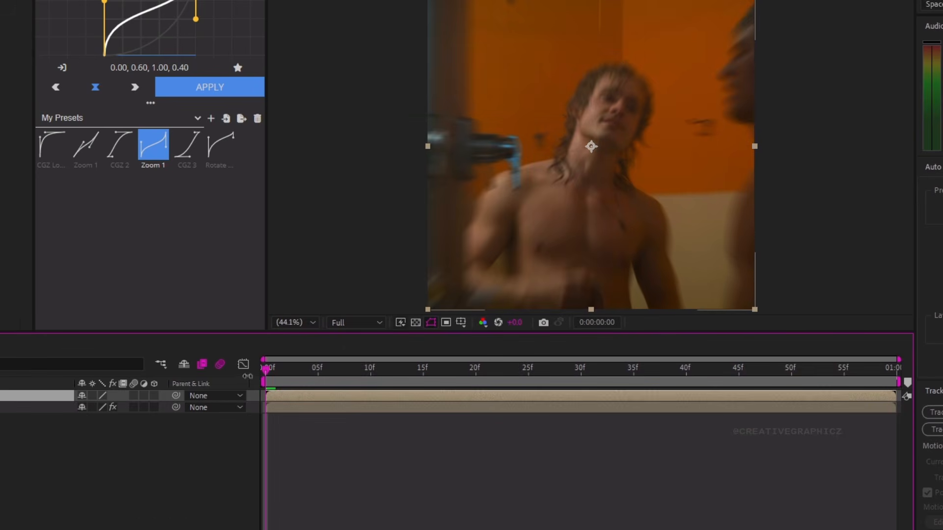
Preview the pre-composed sequence and move the Fast Zoom Part layer beneath the Roto layer.
key(space)
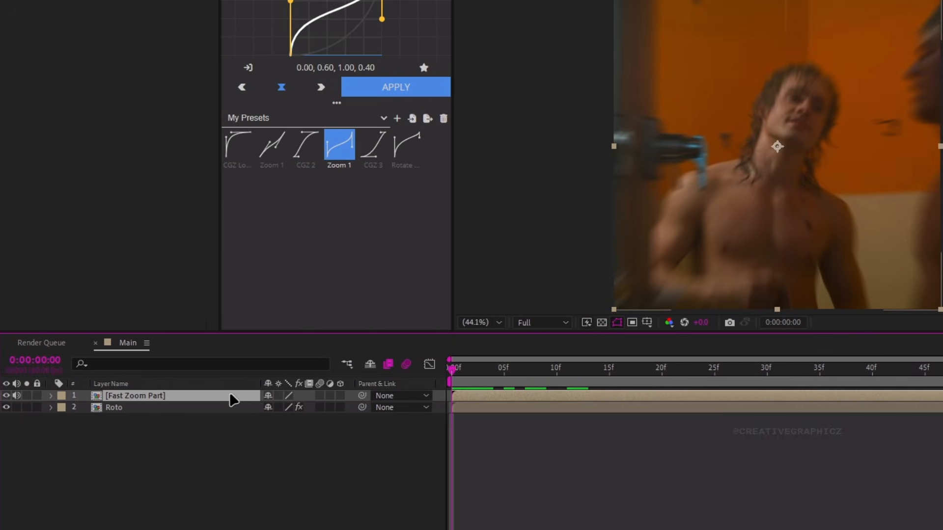
drag(46, 397, 39, 427)
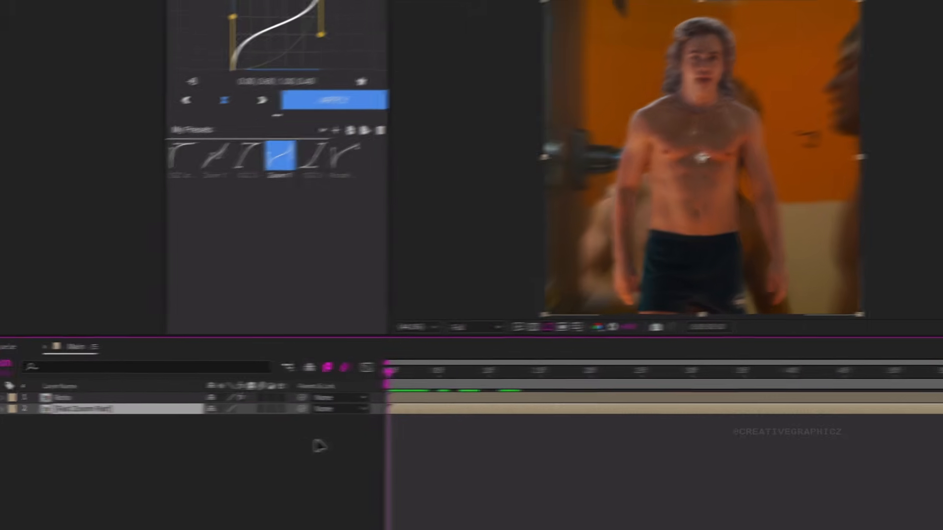
drag(396, 374, 387, 399)
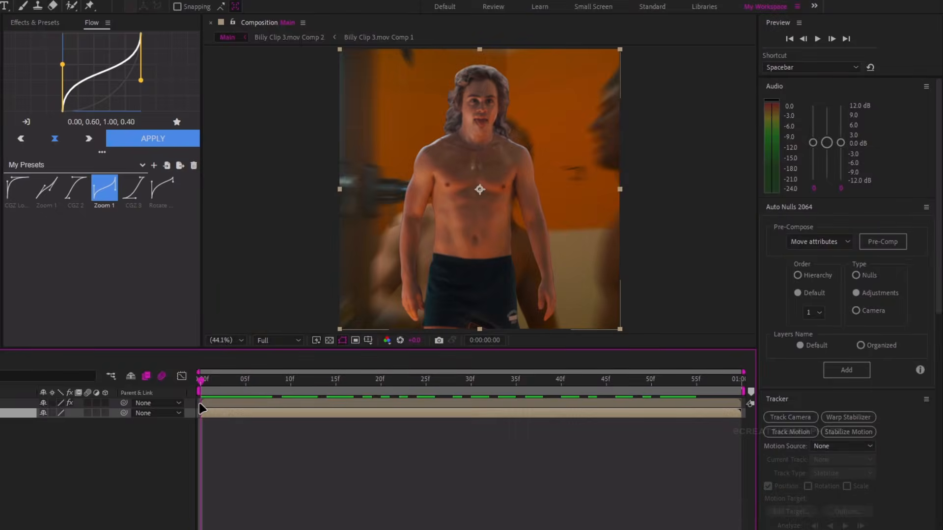
drag(199, 404, 157, 435)
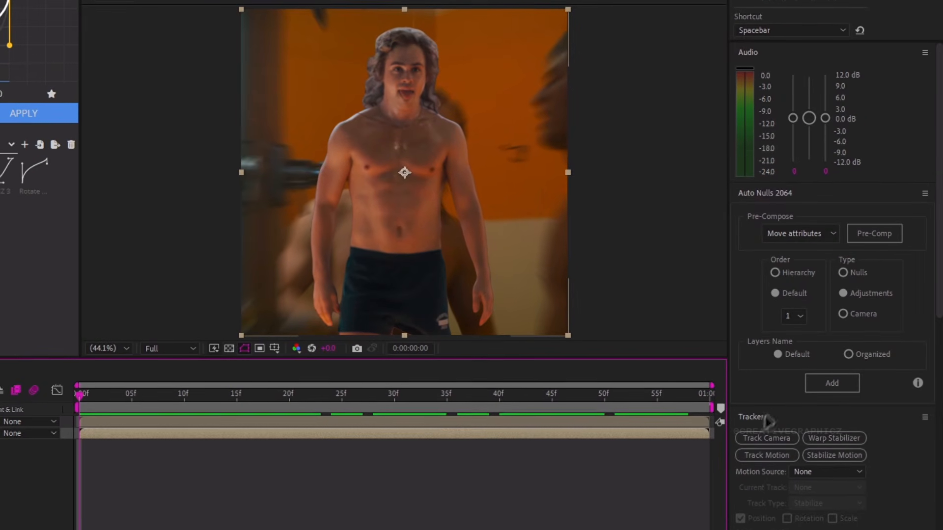
Add an adjustment layer over Fast Zoom Part with Auto Nulls and apply the "Warp Effect for Fast Zoom" preset to it.
click(832, 384)
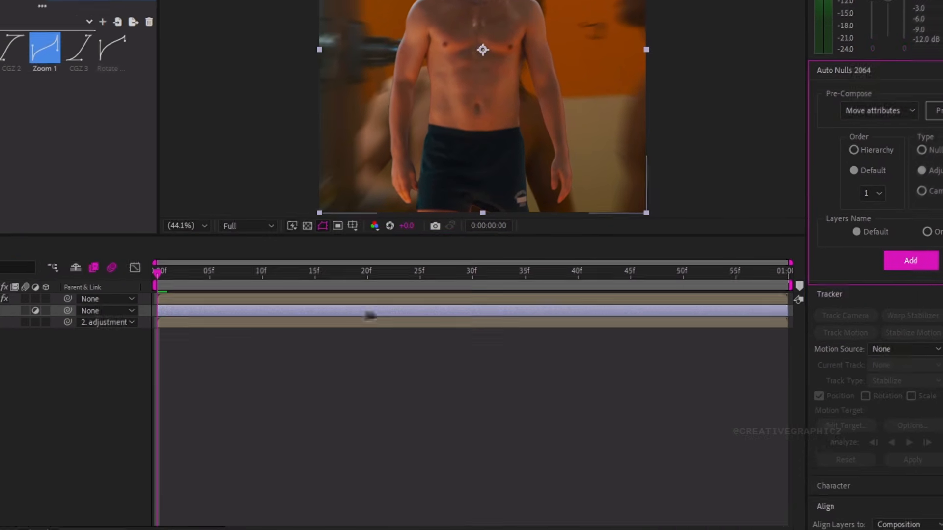
key(ctrl+space)
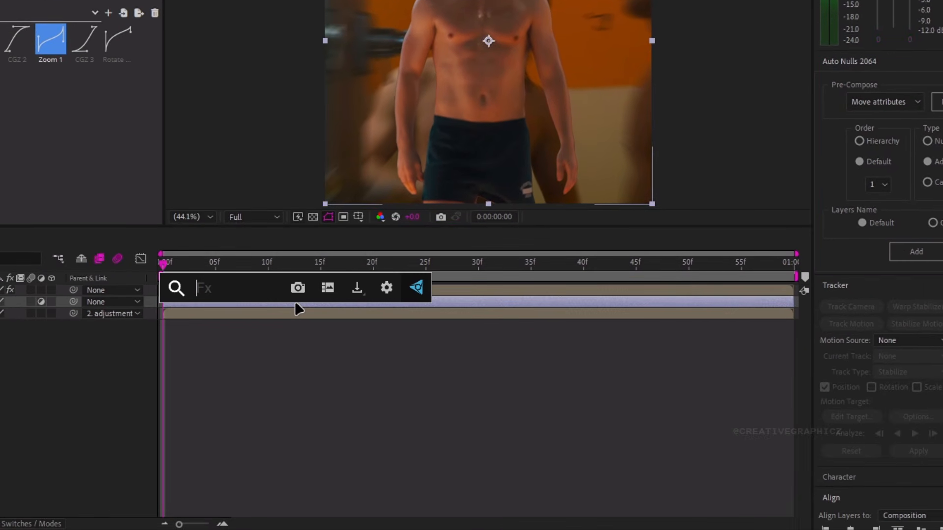
text(fast zoom)
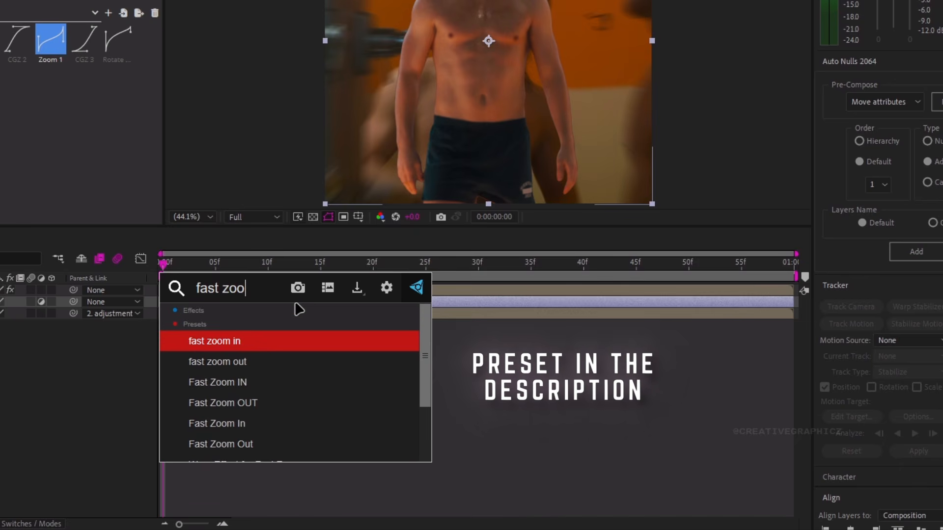
key(Up)
key(Up)
key(Up)
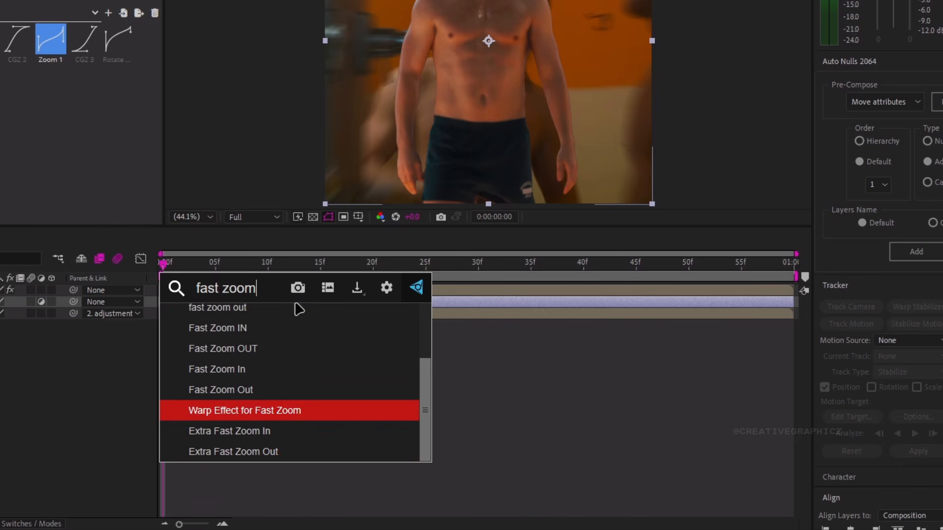
key(Return)
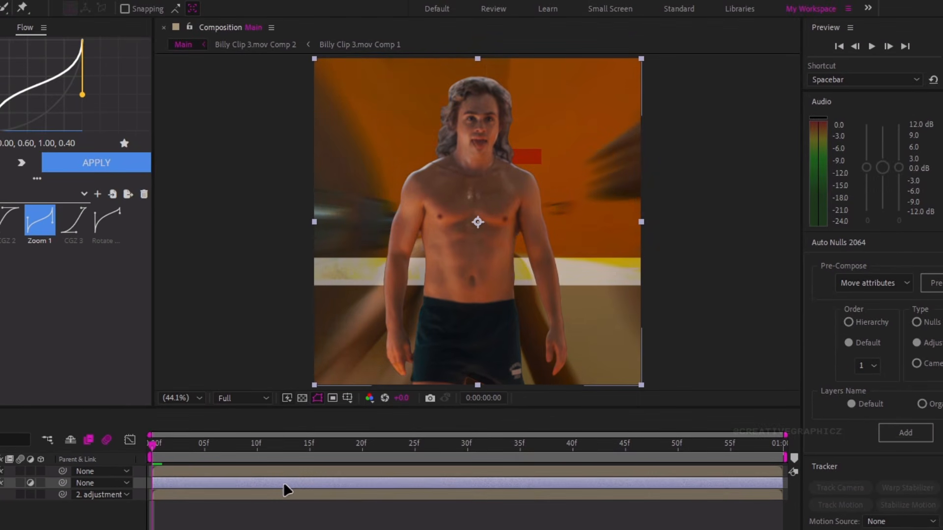
Scrub to frame 33 and examine the preset's Universe Chromatic Aberration, Optics Compensation, Glitchify and S_HueSatBright settings.
drag(216, 445, 496, 453)
click(6, 57)
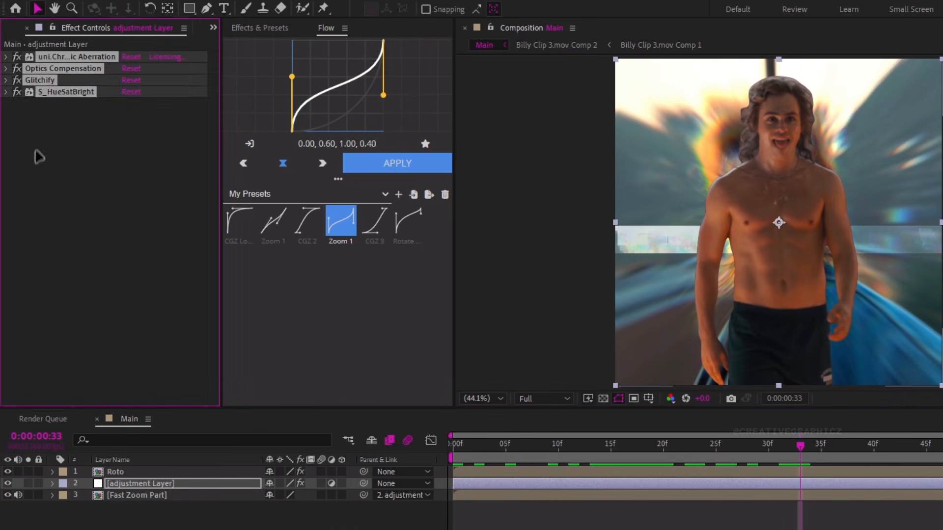
click(36, 149)
click(55, 57)
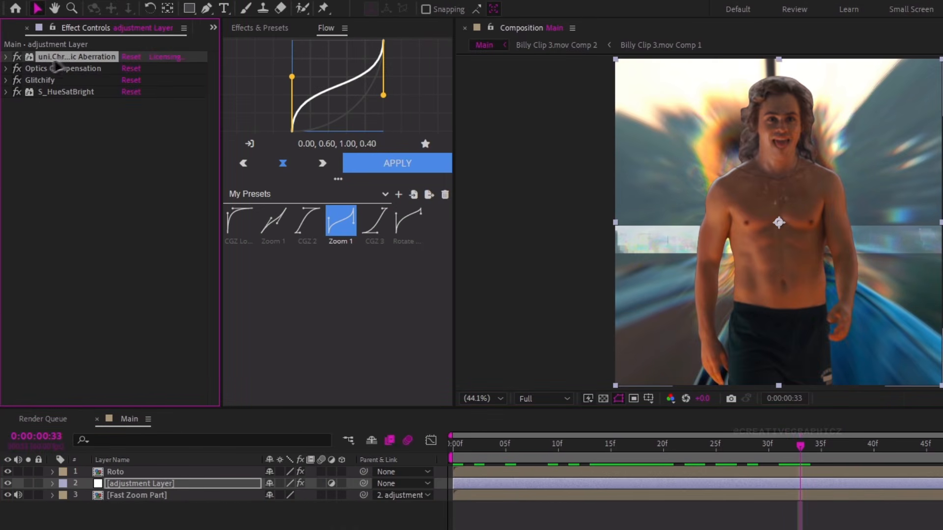
click(6, 57)
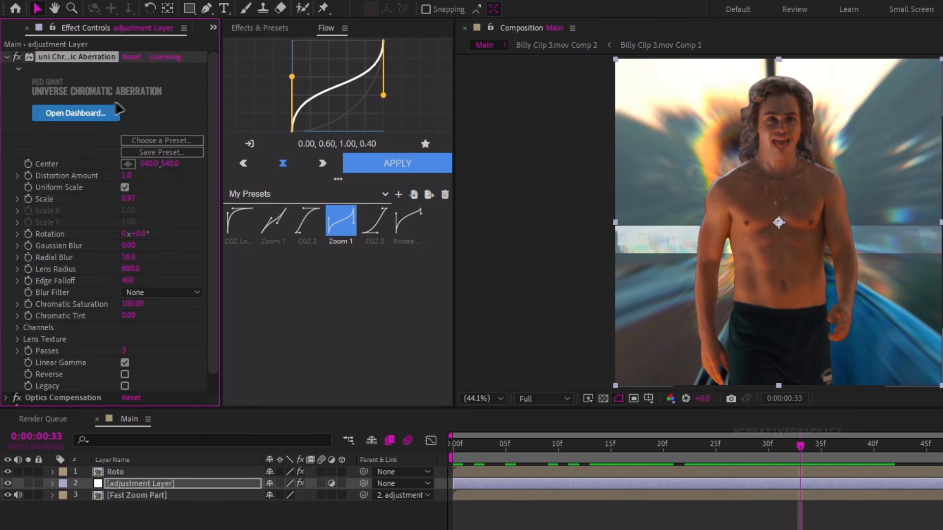
click(6, 57)
click(6, 69)
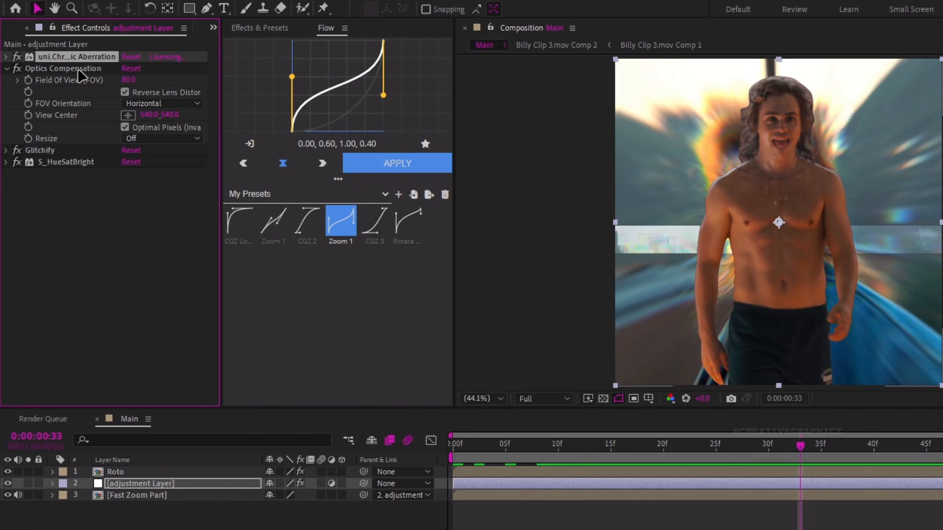
click(78, 70)
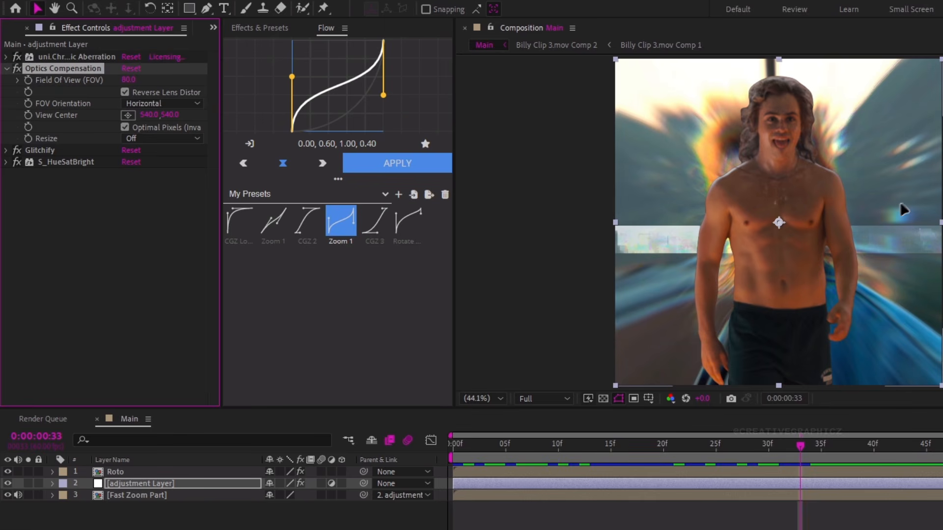
click(7, 69)
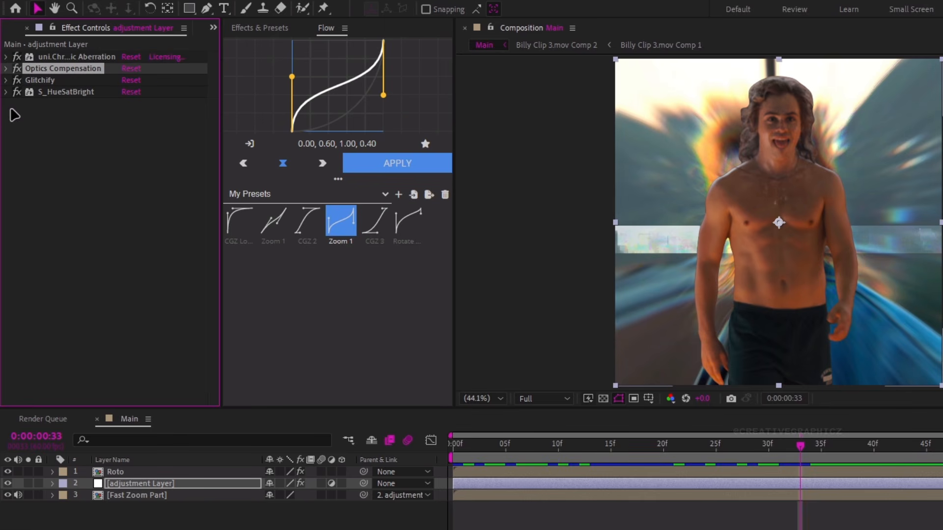
click(7, 80)
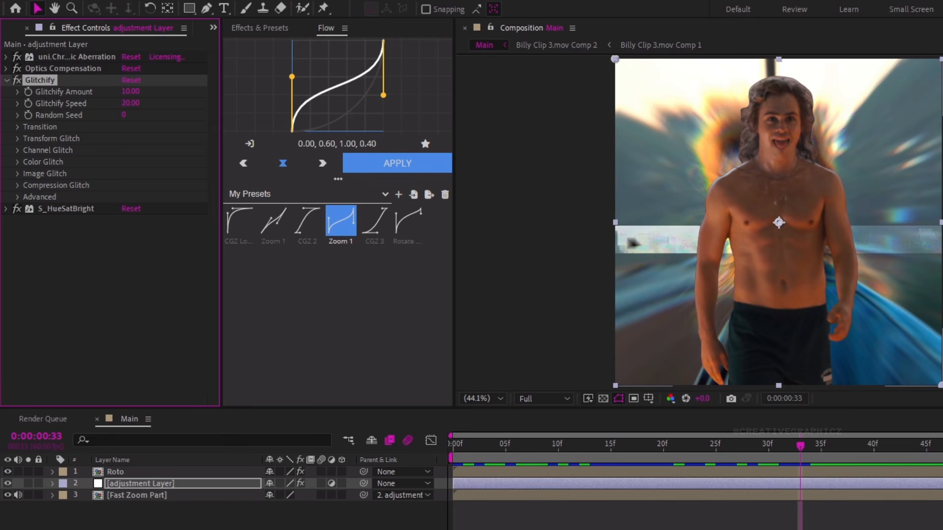
click(5, 80)
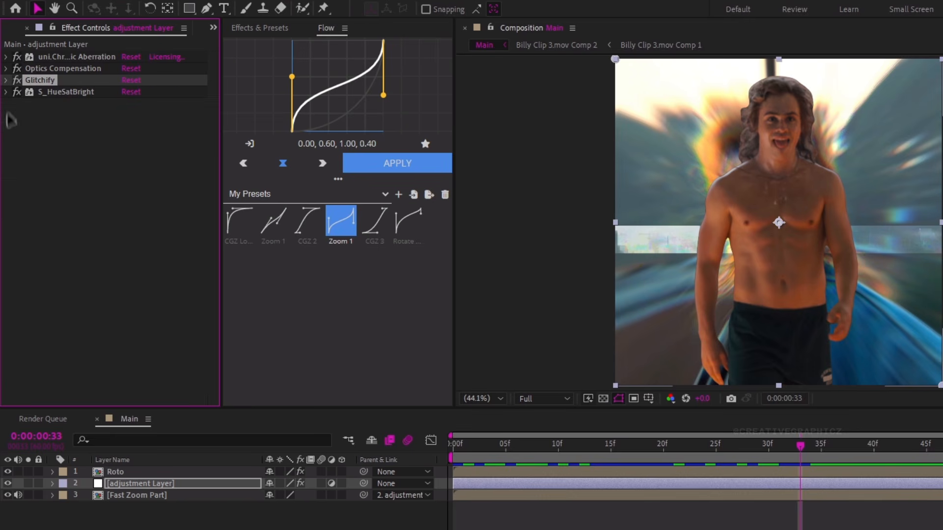
click(6, 92)
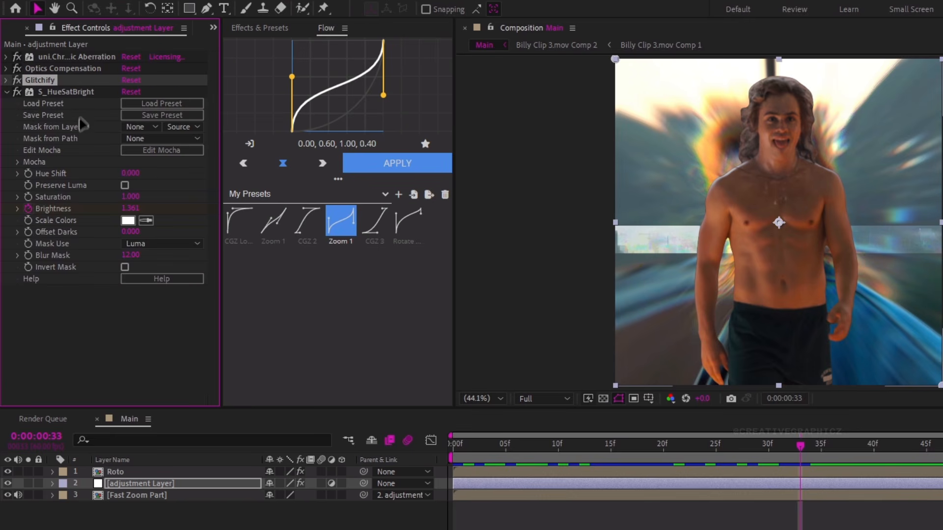
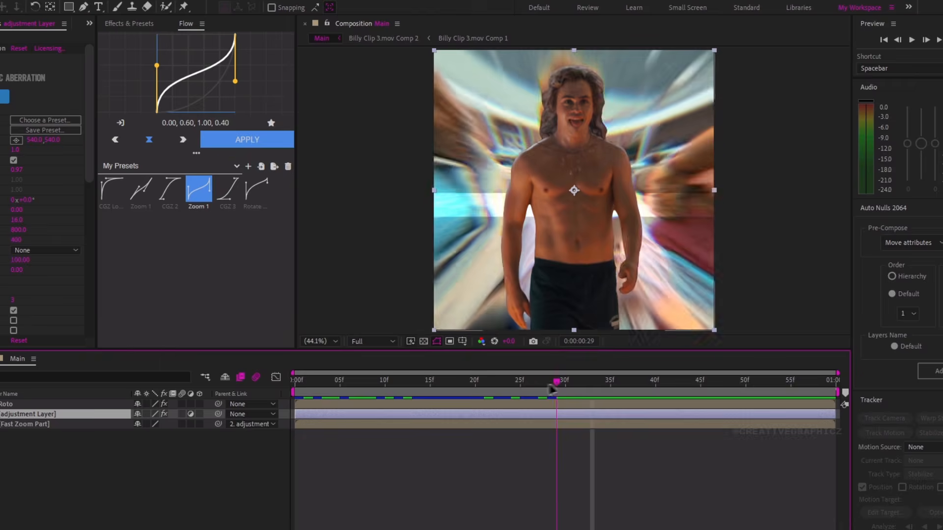
Duplicate the Roto layer and place the copy, Roto 2, directly beneath the original.
drag(552, 388, 368, 388)
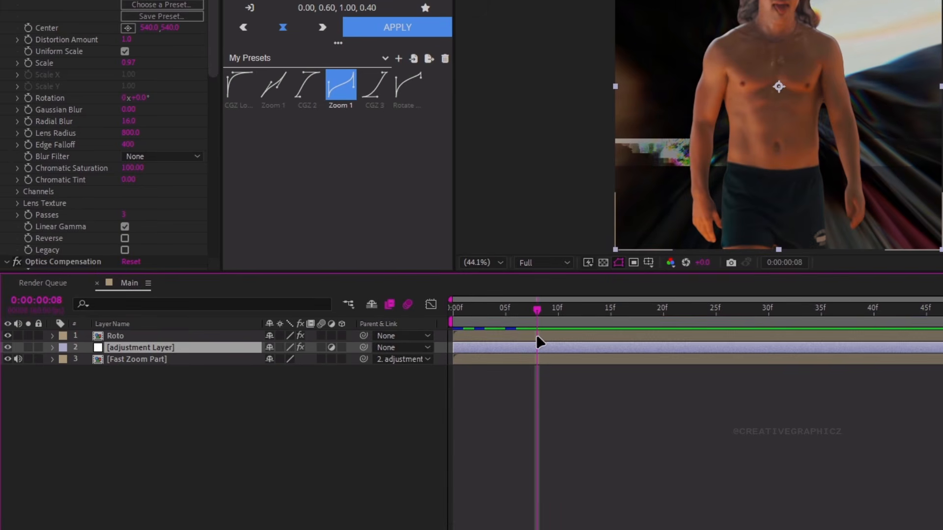
click(530, 338)
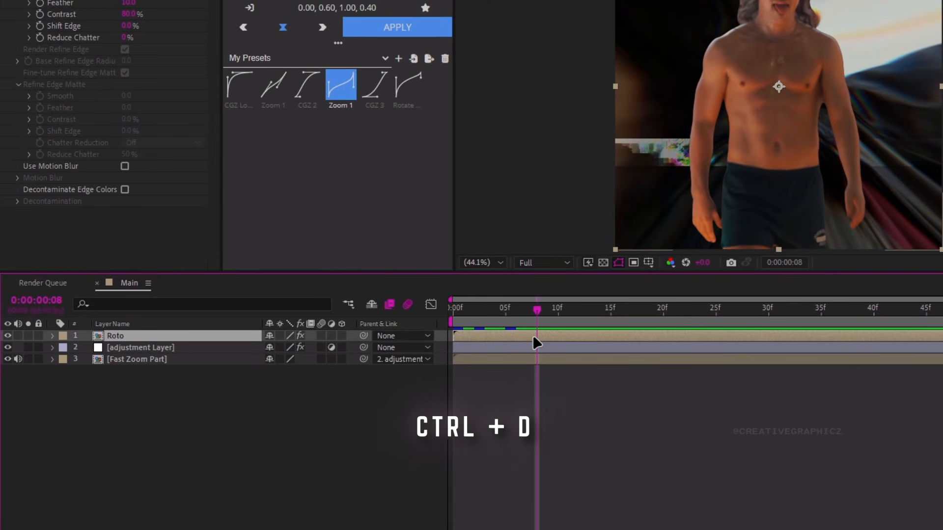
key(ctrl+d)
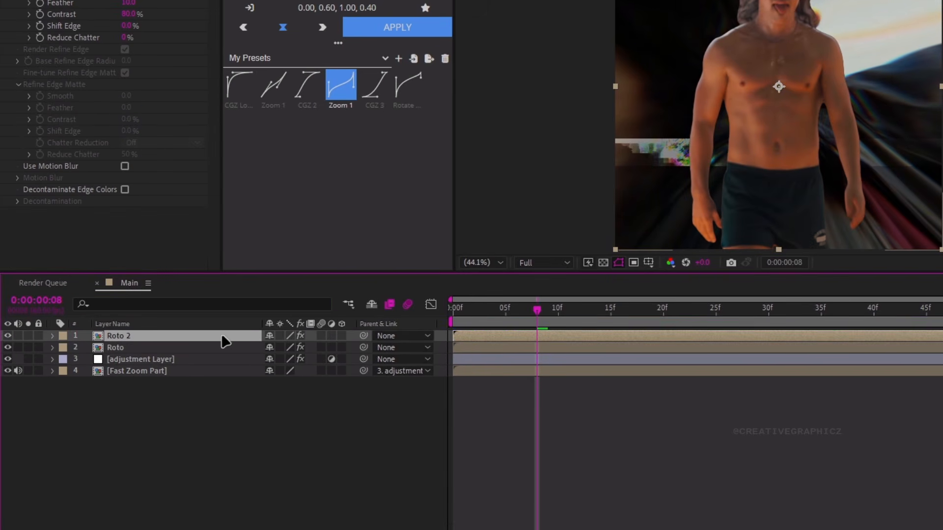
drag(219, 360, 213, 354)
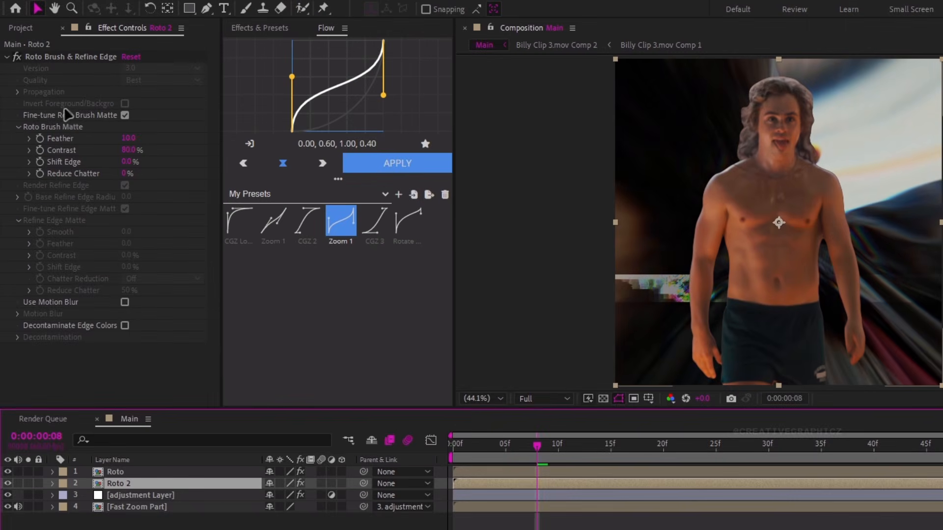
Remove the Roto Brush & Refine Edge effect from Roto 2 and draw a rectangular mask over the lower part of the frame.
click(73, 59)
key(Delete)
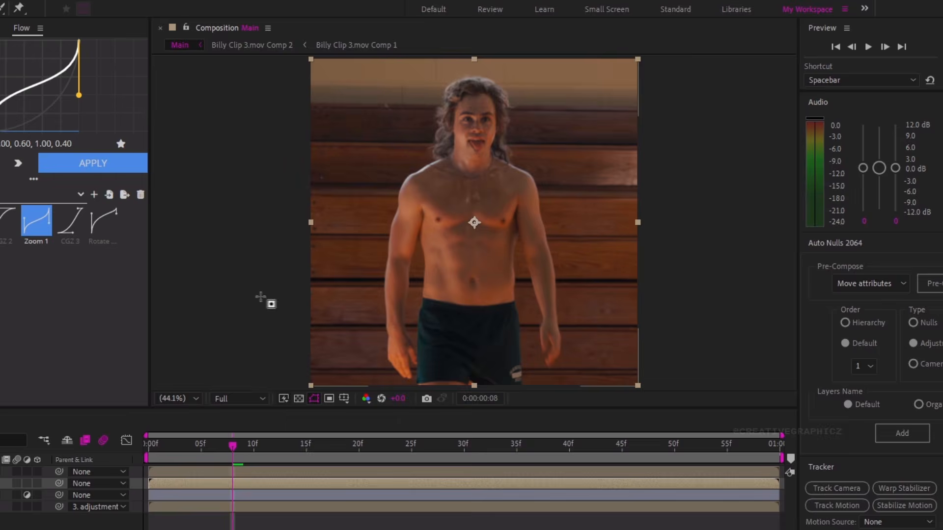
drag(256, 281, 683, 395)
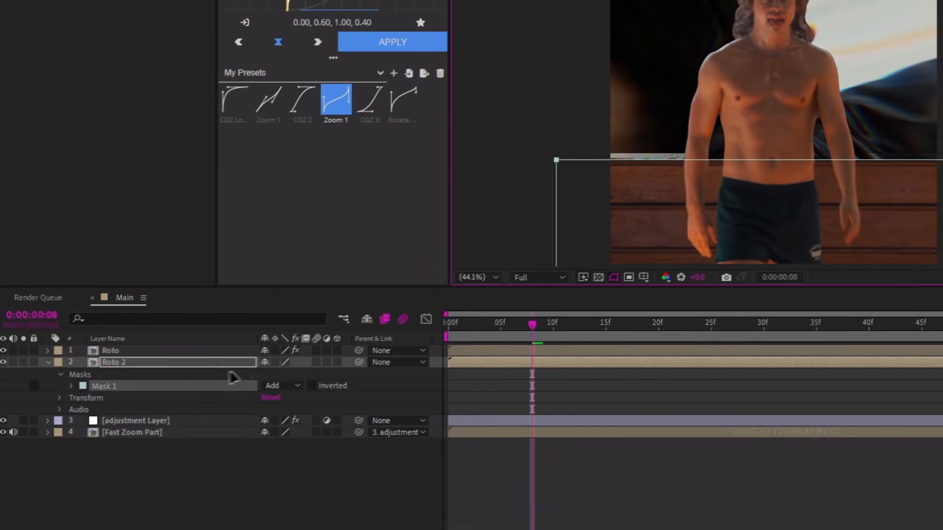
Set the Mask Feather of Roto 2's Mask 1 to 50 pixels.
click(221, 360)
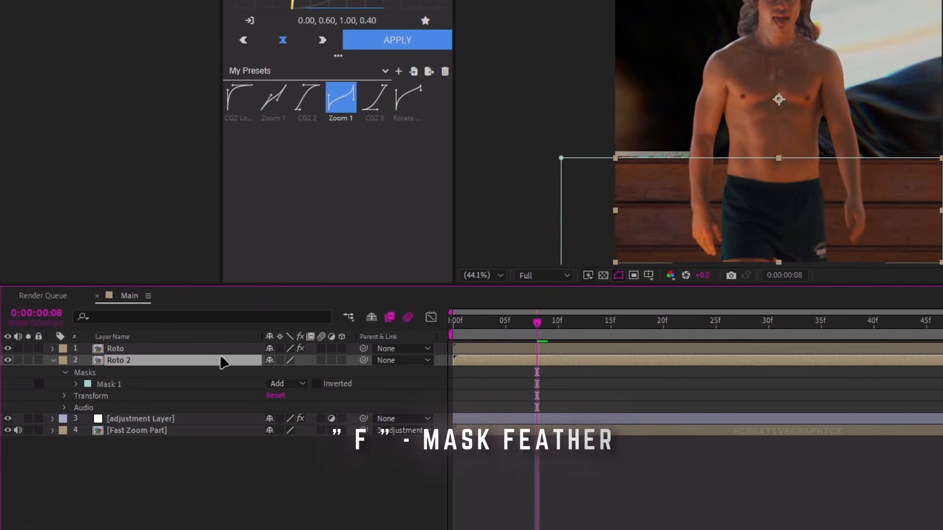
key(f)
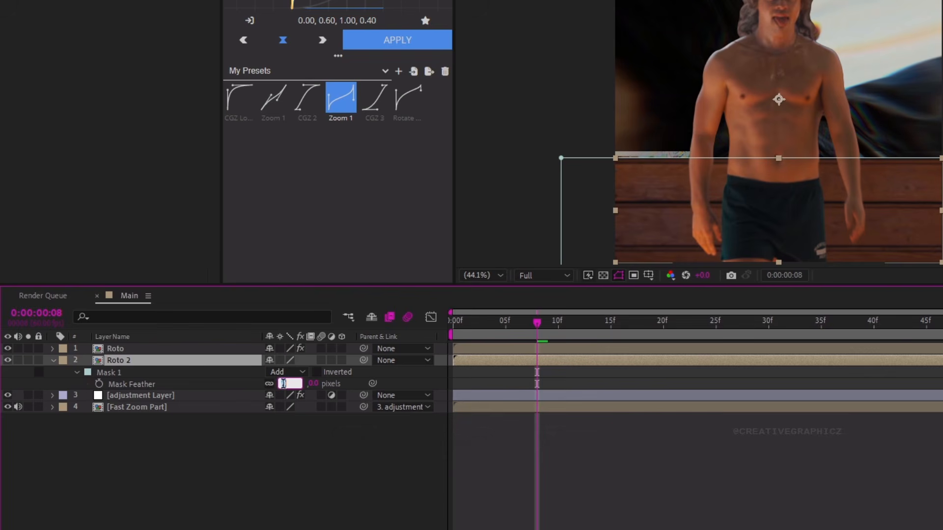
key(Return)
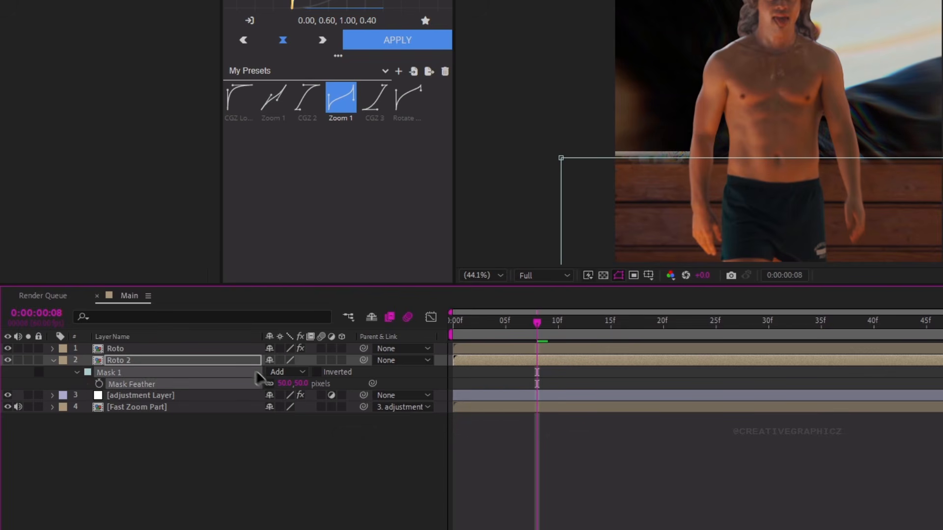
Lower the top edge of Roto 2's mask to the subject's waistband and extend its bottom edge further below the frame.
click(244, 361)
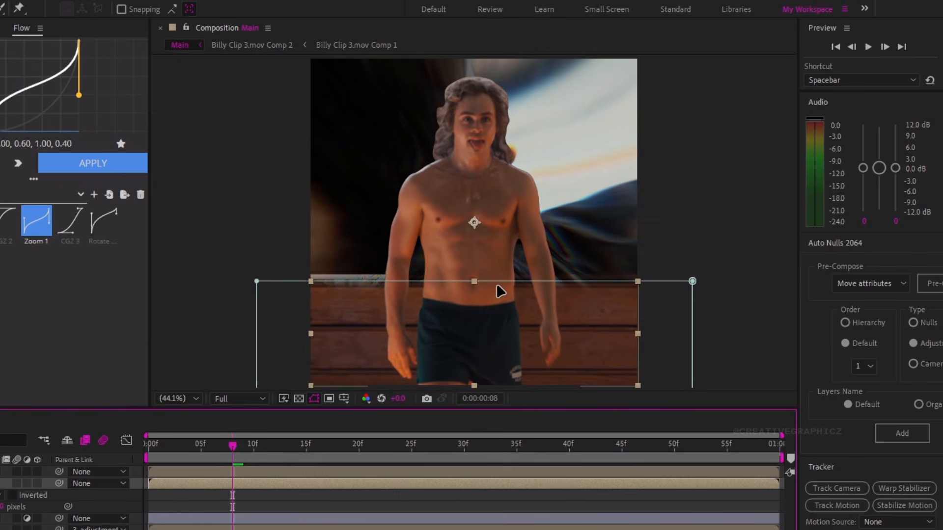
click(497, 282)
drag(474, 281, 471, 312)
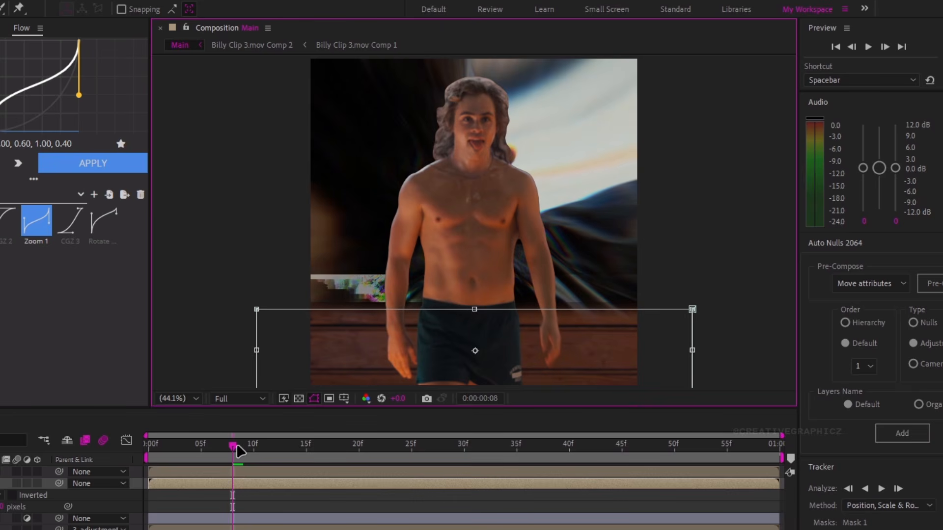
drag(238, 448, 540, 470)
middle_click(720, 260)
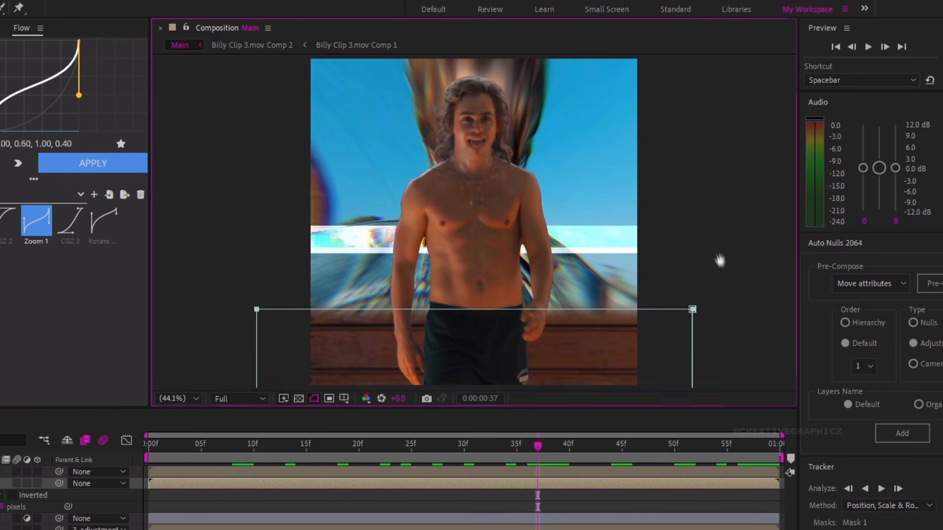
drag(720, 261, 703, 189)
drag(460, 320, 461, 371)
drag(459, 212, 464, 266)
click(193, 400)
click(193, 414)
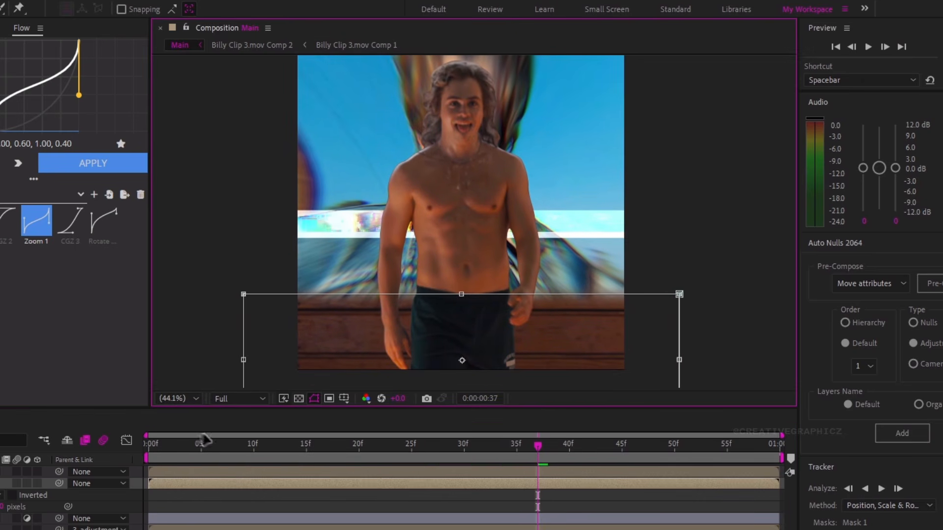
At frame 10, set the Glitch Slice Position to 91 in the Glitchify effect of the adjustment layer above Fast Zoom Part.
drag(538, 446, 226, 484)
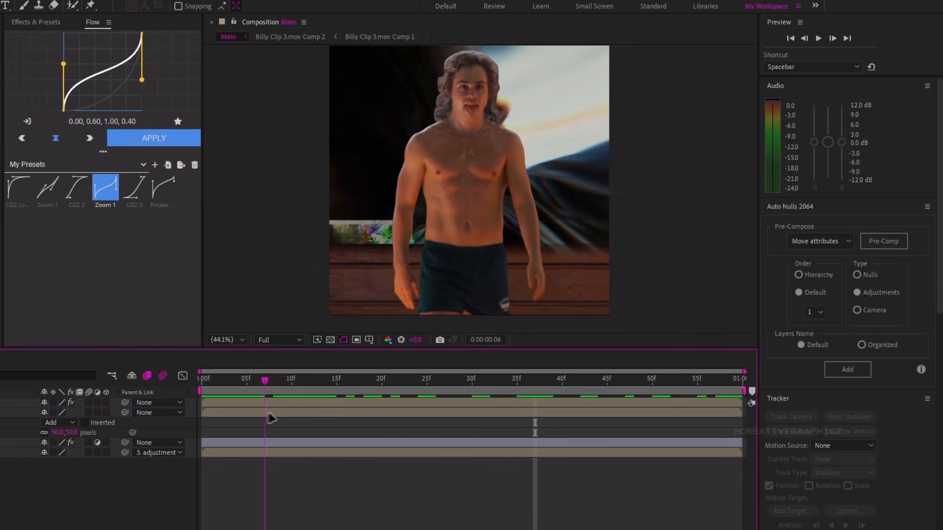
drag(271, 417, 297, 417)
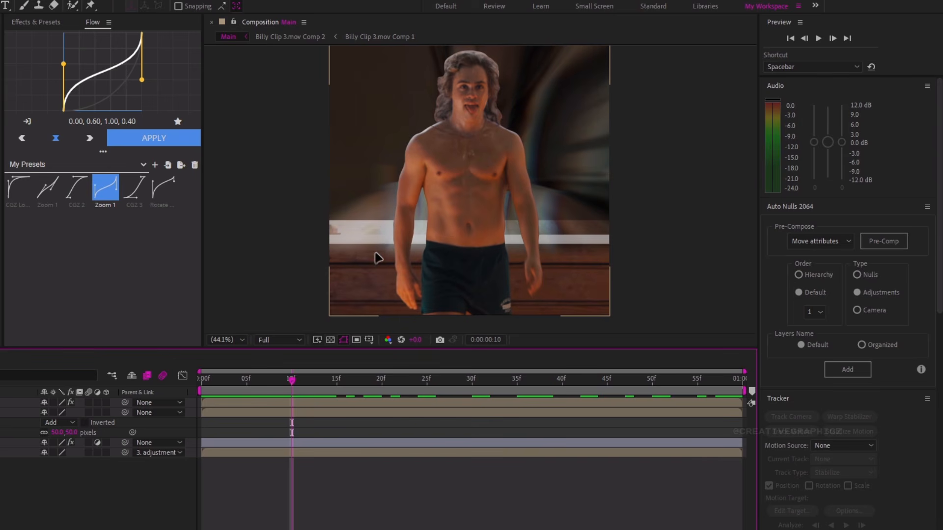
click(270, 444)
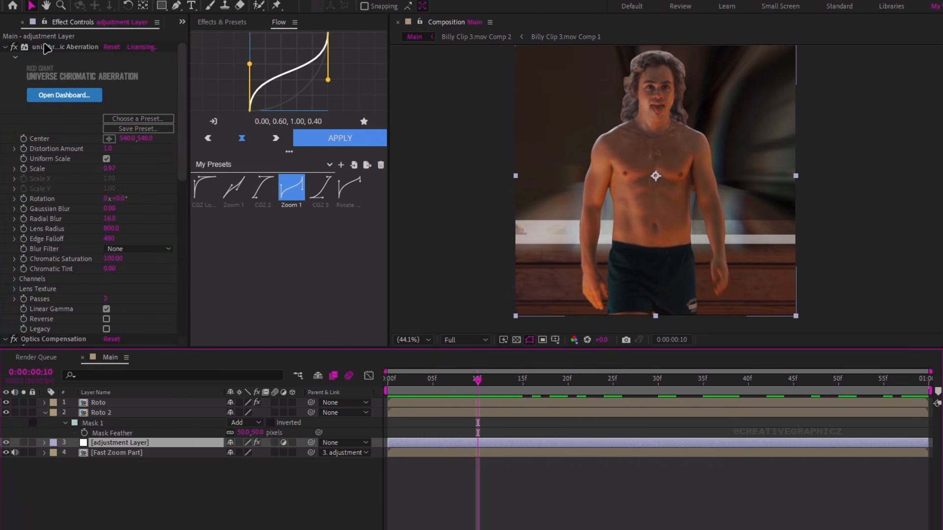
scroll(19, 150, down, 3)
click(39, 252)
scroll(20, 231, down, 3)
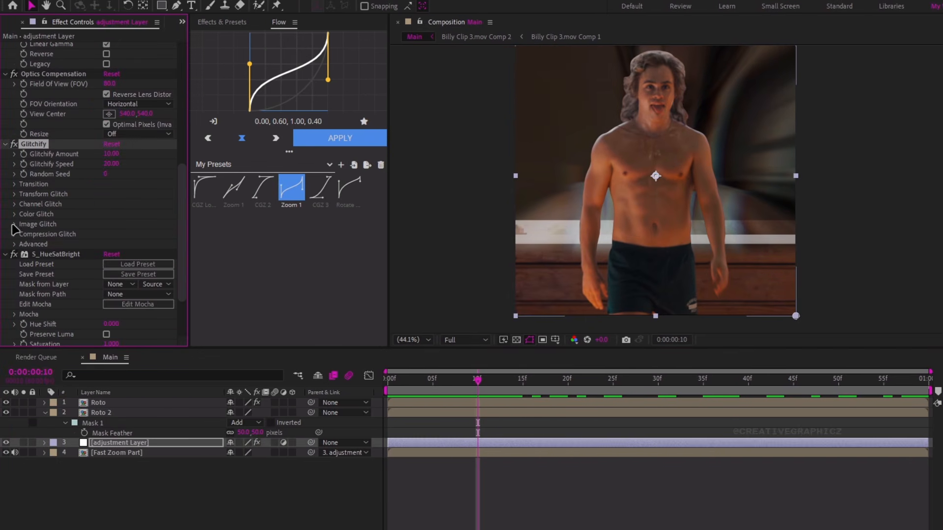
click(15, 225)
click(25, 265)
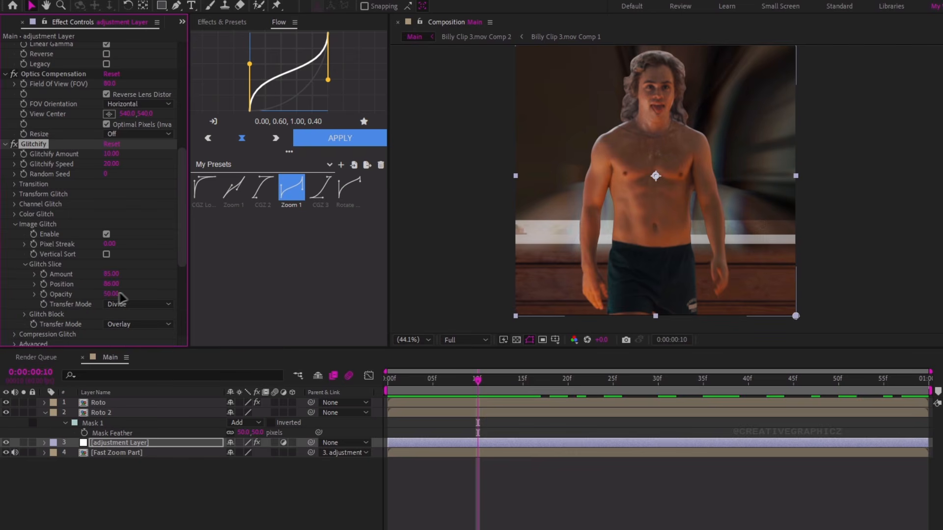
drag(110, 287, 116, 284)
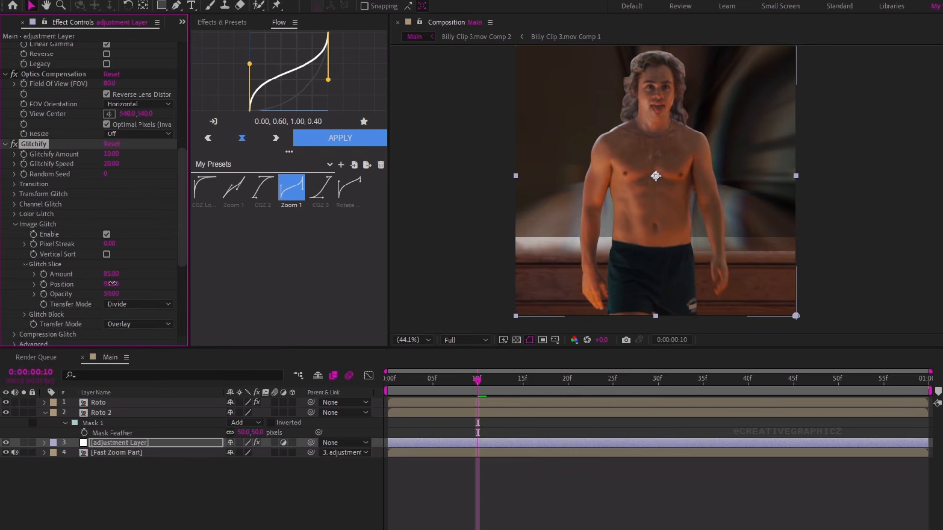
Collapse Roto 2's properties, fit the composition to the viewer and preview it from the first frame.
click(493, 379)
key(space)
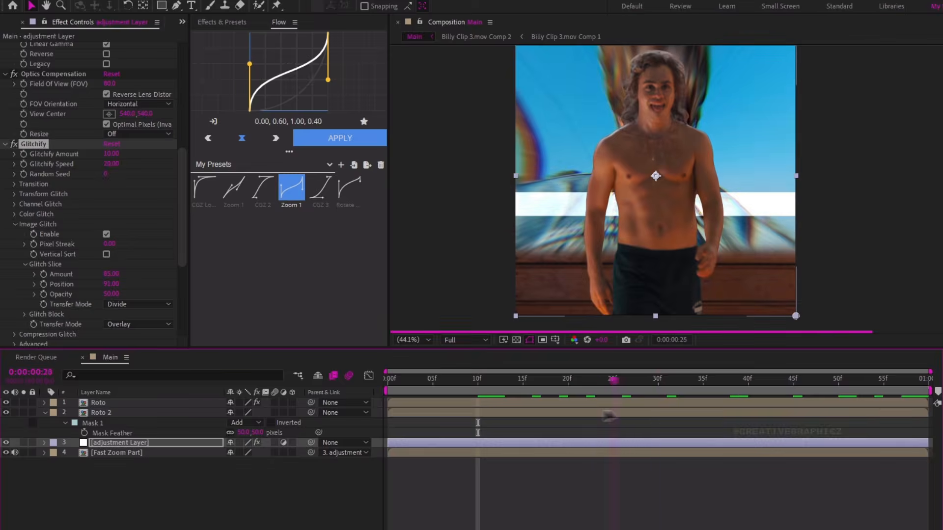
click(44, 413)
click(242, 337)
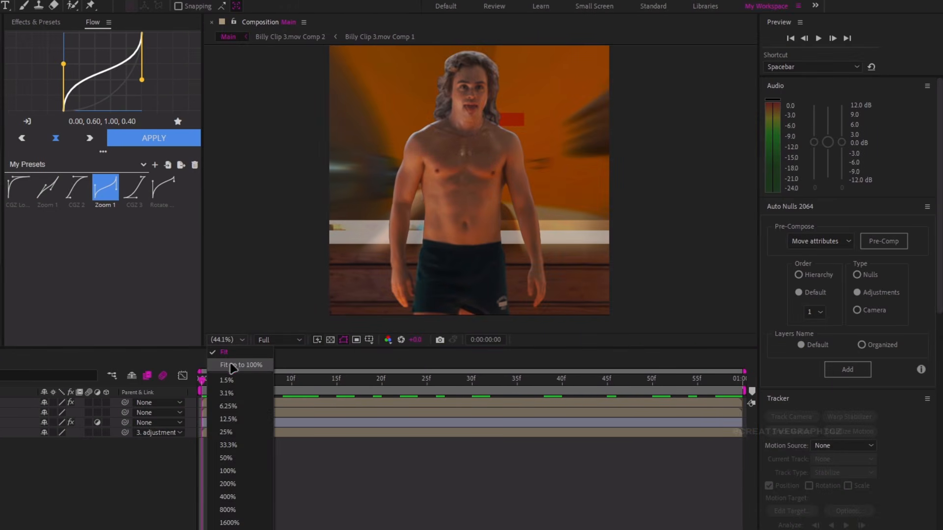
click(234, 352)
click(227, 387)
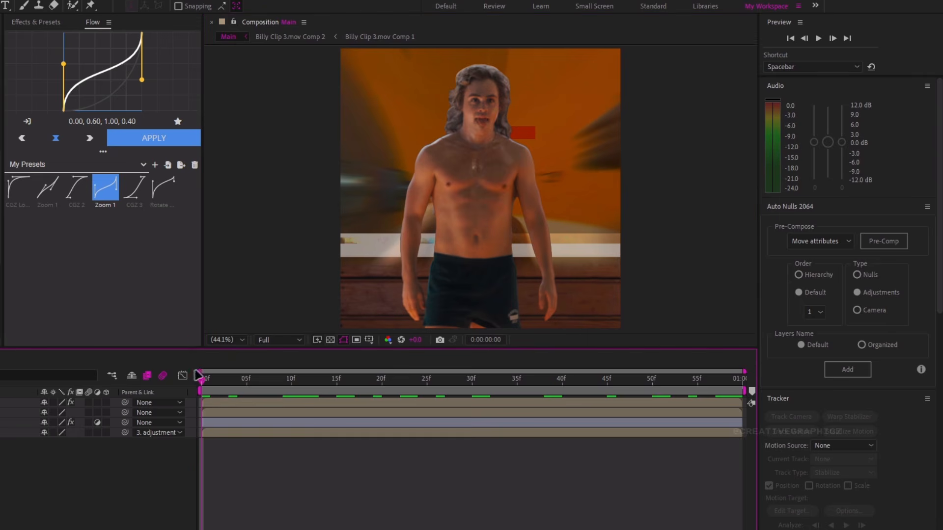
key(space)
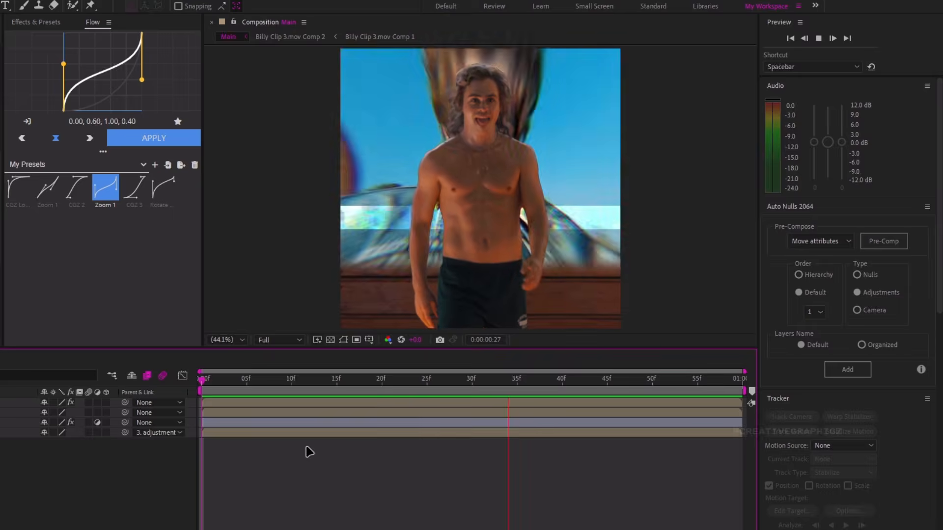
key(space)
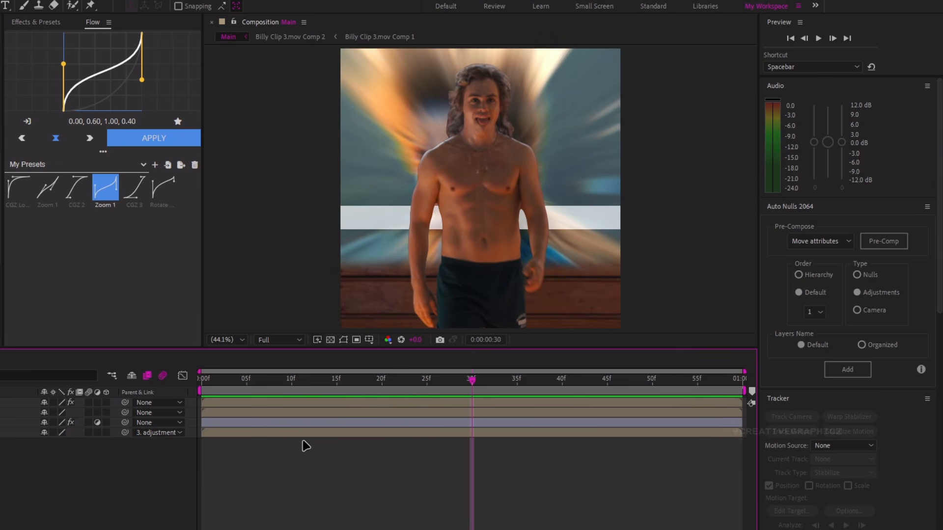
Add an adjustment layer above the Roto layer with Auto Nulls and apply the S_BlurMoCurves effect to it.
click(300, 381)
click(276, 404)
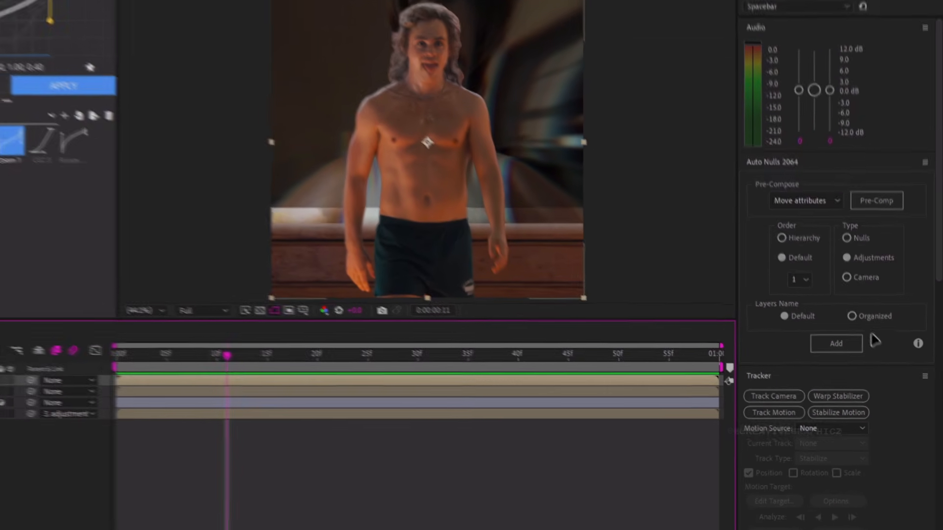
click(837, 343)
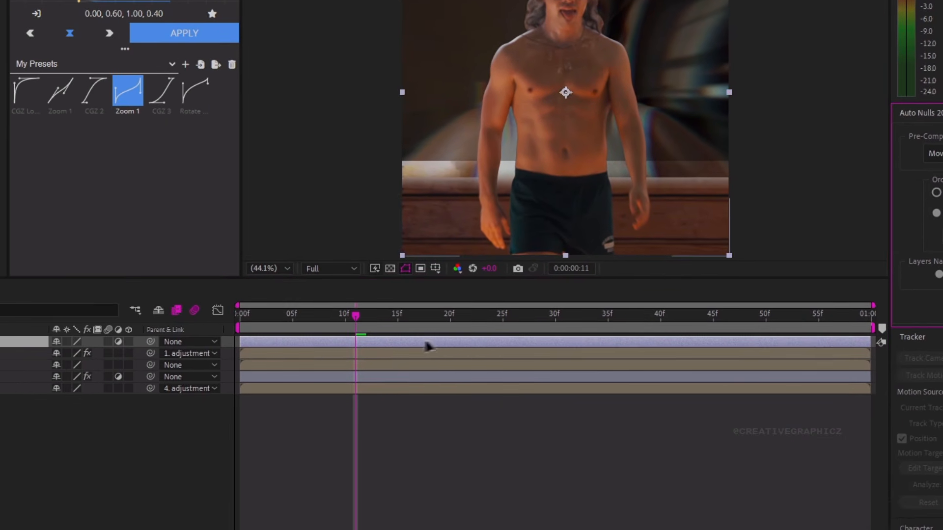
key(ctrl+space)
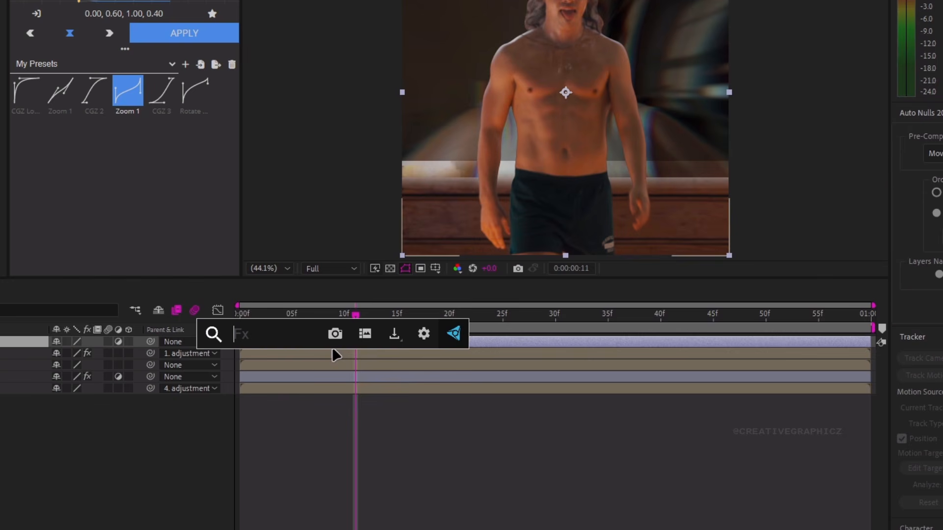
text(blu)
text(mo)
key(Return)
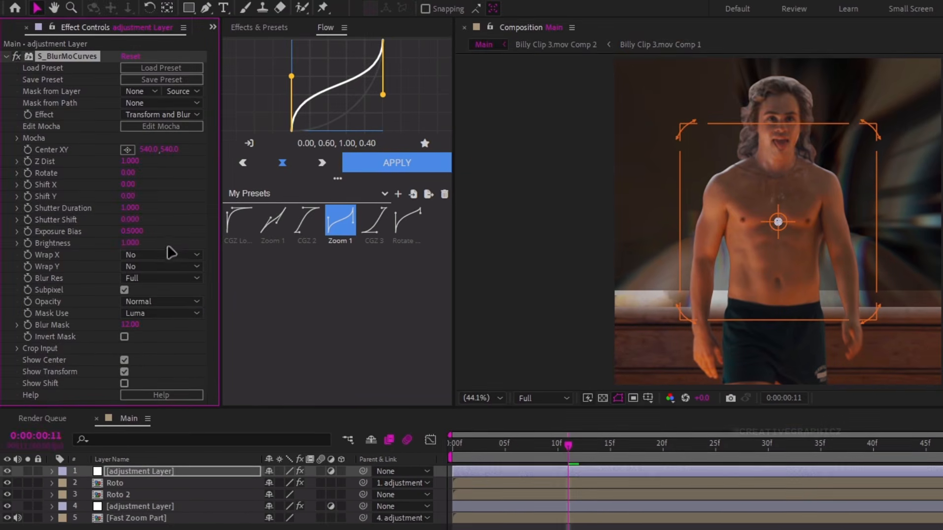
Set both Wrap X and Wrap Y of S_BlurMoCurves to Reflect.
click(169, 255)
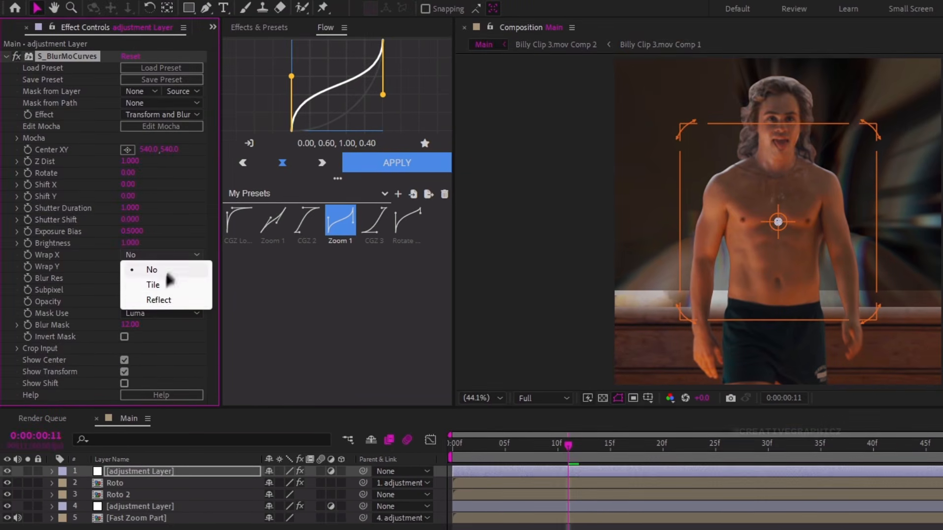
click(162, 299)
click(160, 267)
click(164, 312)
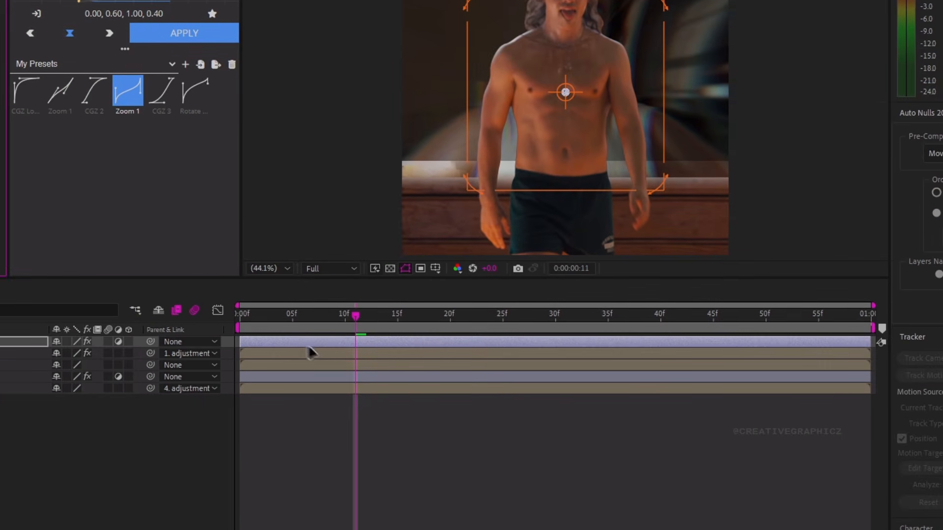
Keyframe the Z Dist of S_BlurMoCurves from 1 at the first frame to 0.7 at the end of the composition.
key(u)
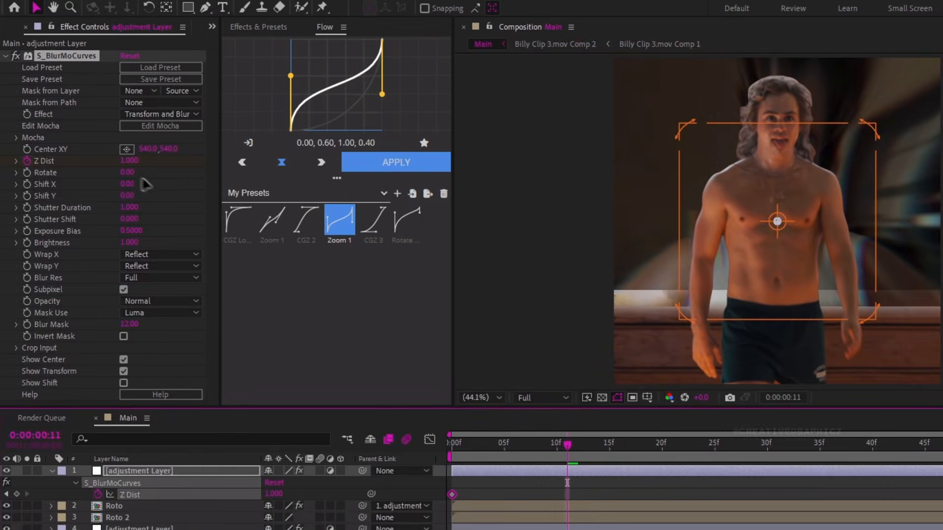
text(0.7)
key(Return)
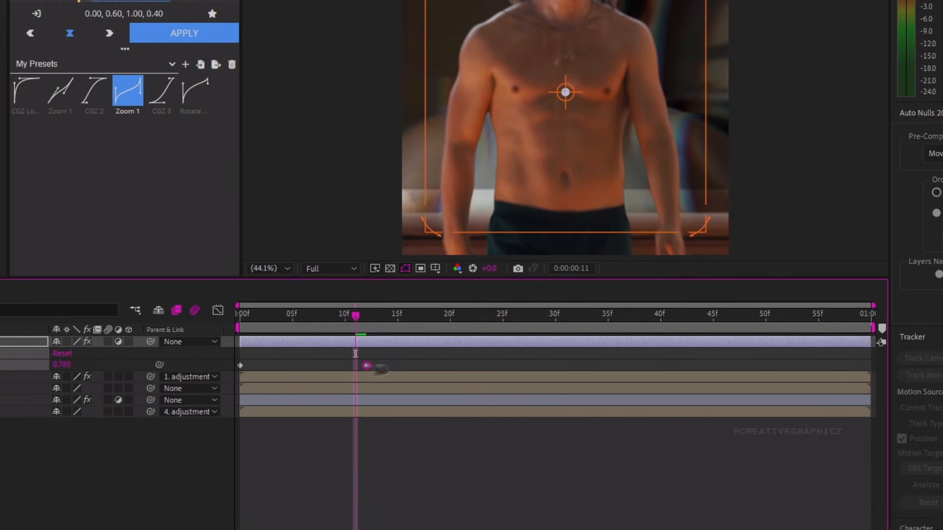
drag(367, 366, 860, 365)
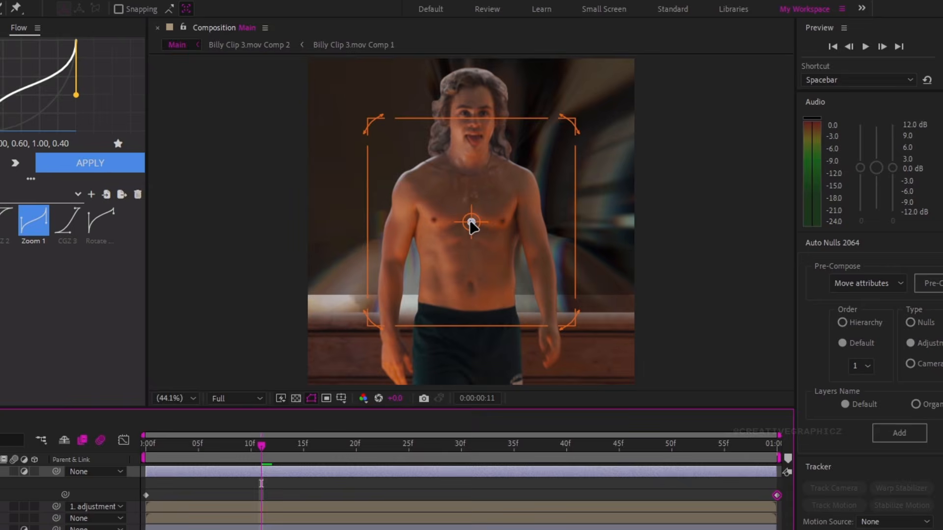
Move the S_BlurMoCurves center onto the subject's face, at about 549, 197, and apply the Zoom 1 Flow curve to the Z Dist keyframes.
drag(564, 89, 567, 0)
drag(471, 123, 474, 118)
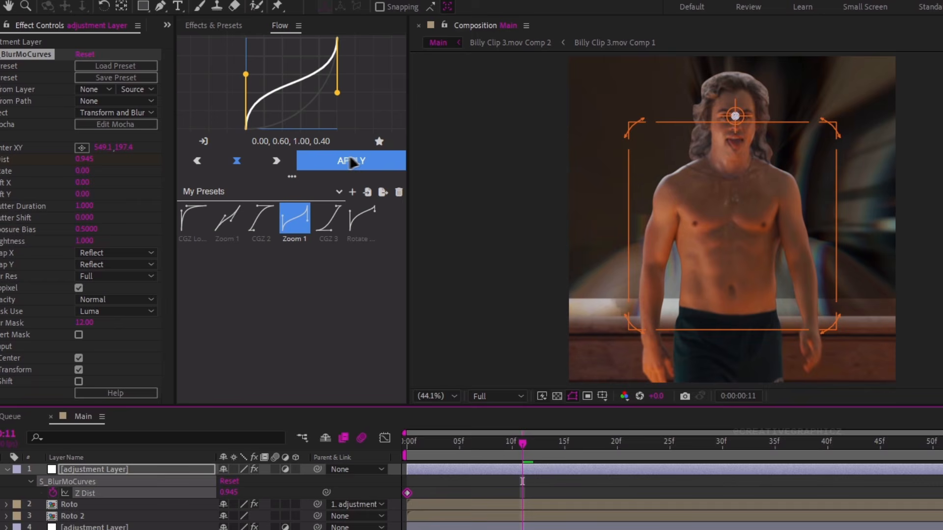
click(351, 162)
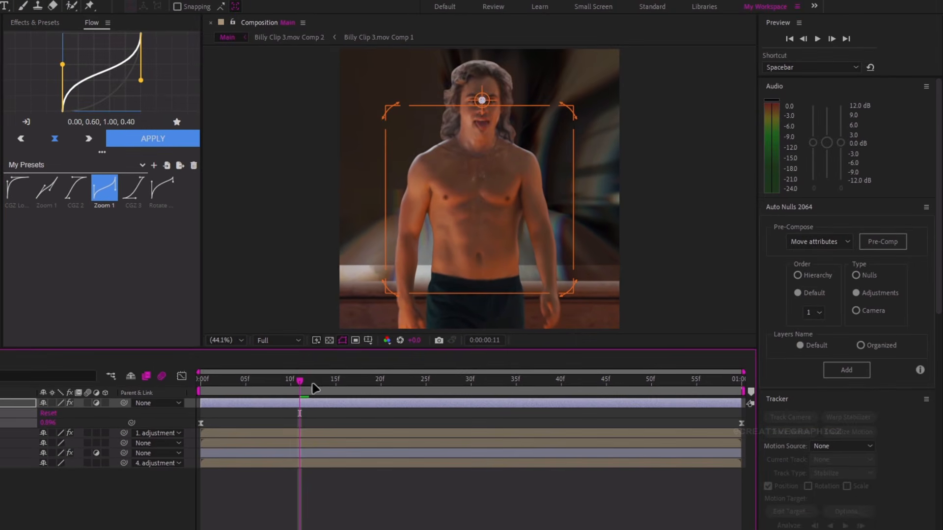
Preview the zoom animation from the first frame of the Main composition.
key(Home)
click(332, 500)
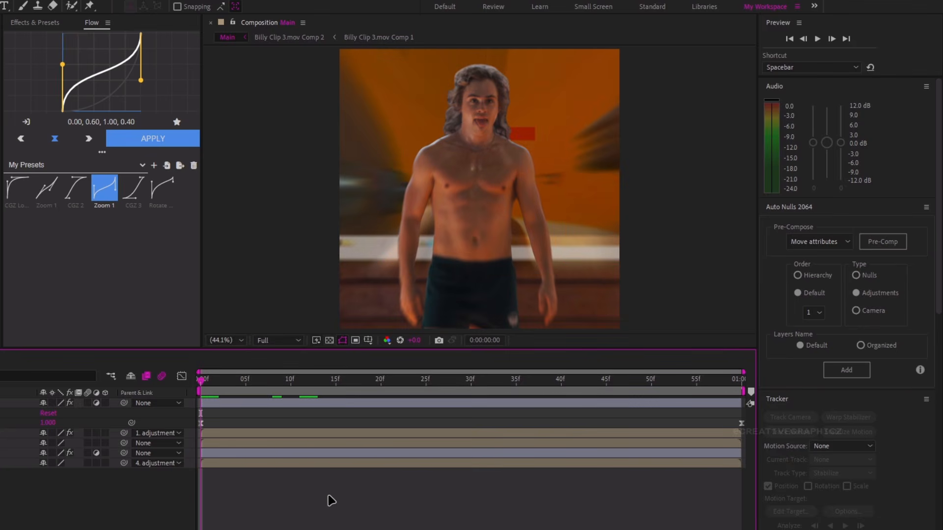
key(space)
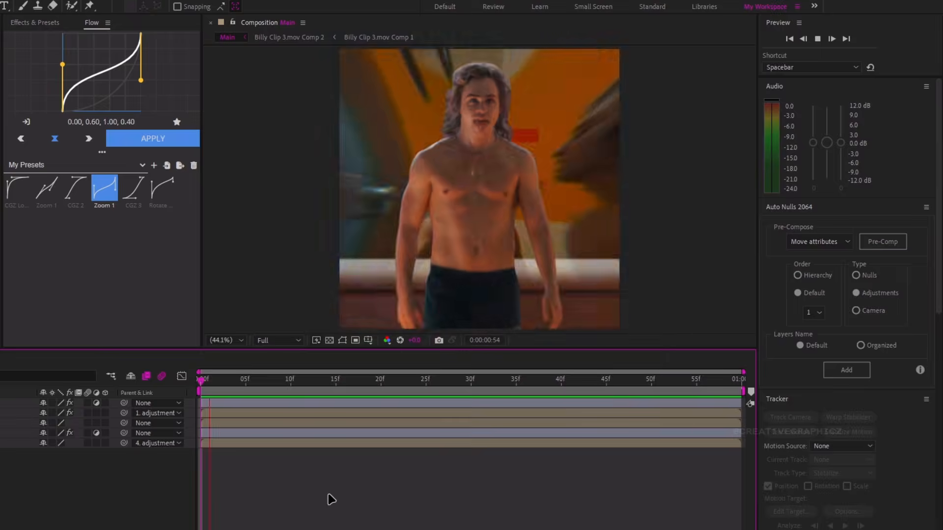
key(space)
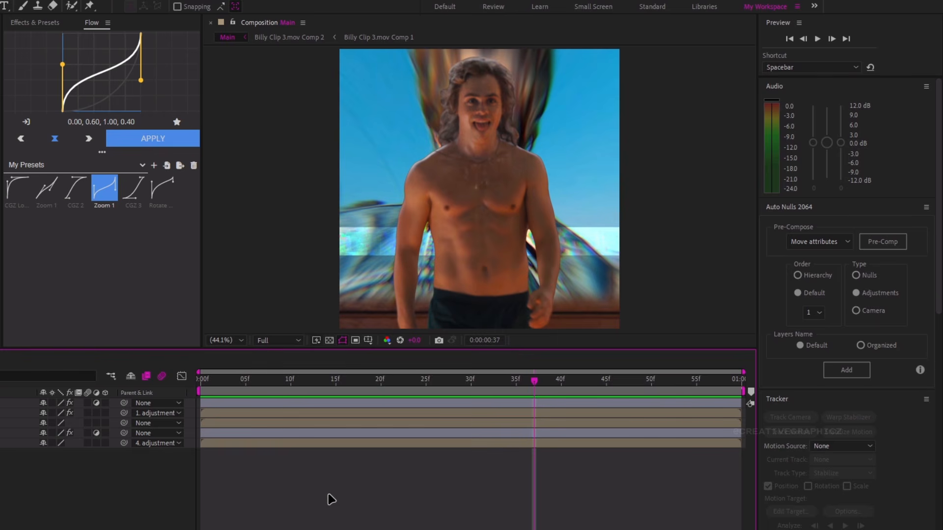
Pre-compose all layers of the Main composition into a new composition named Complete Edit, moving all attributes into it.
key(ctrl+a)
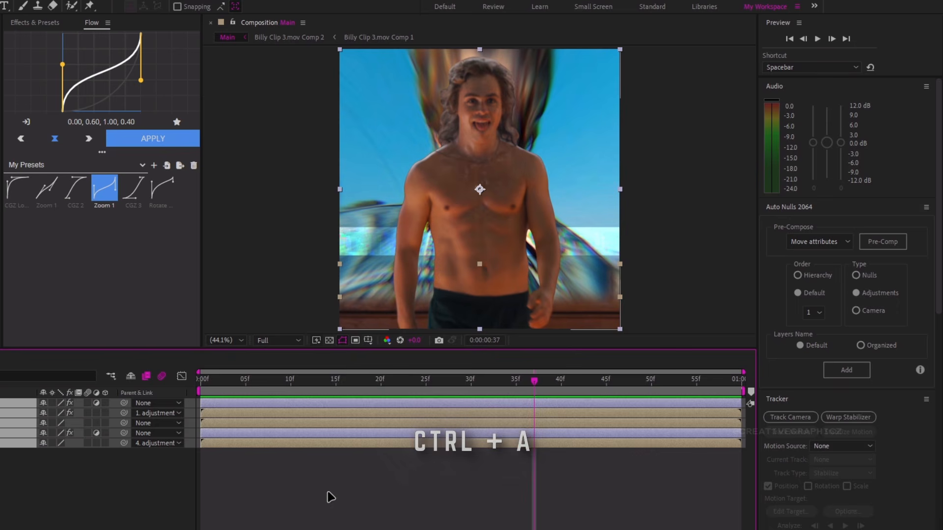
key(ctrl+shift+c)
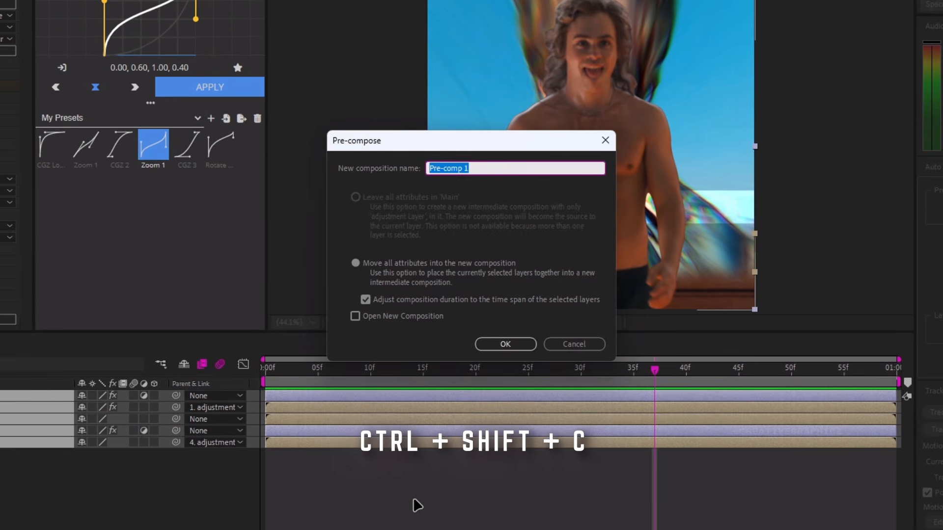
text(Com)
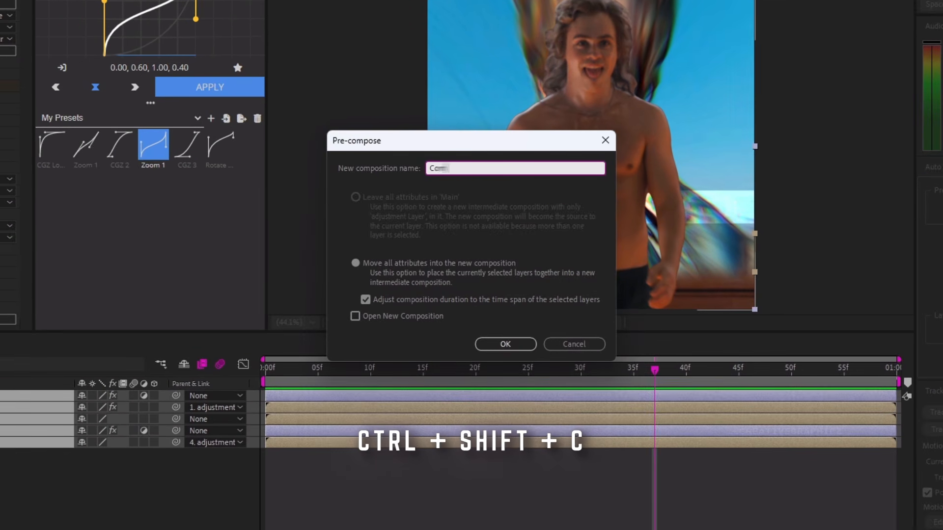
text(plete Edit)
key(Return)
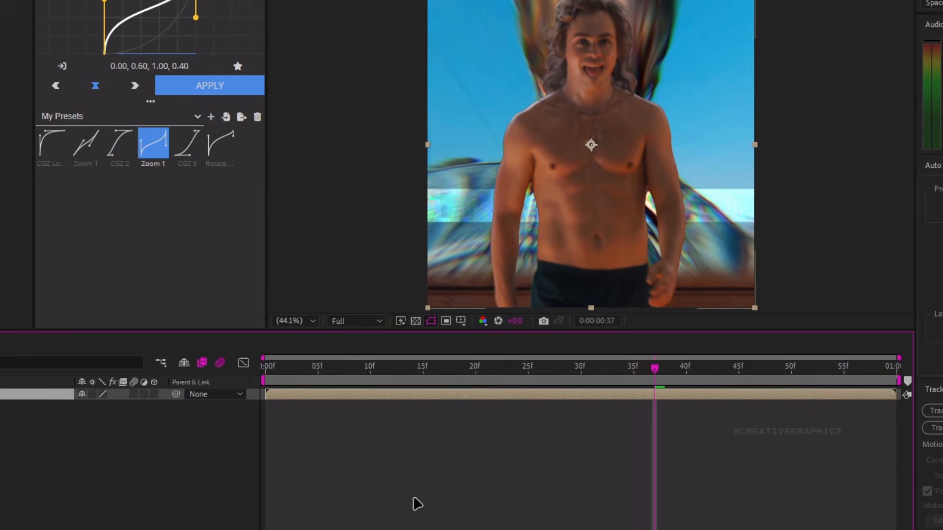
Apply the RSMB Pro effect to the Complete Edit layer and preview the motion blur in the Main composition.
key(ctrl+space)
text(rsmb)
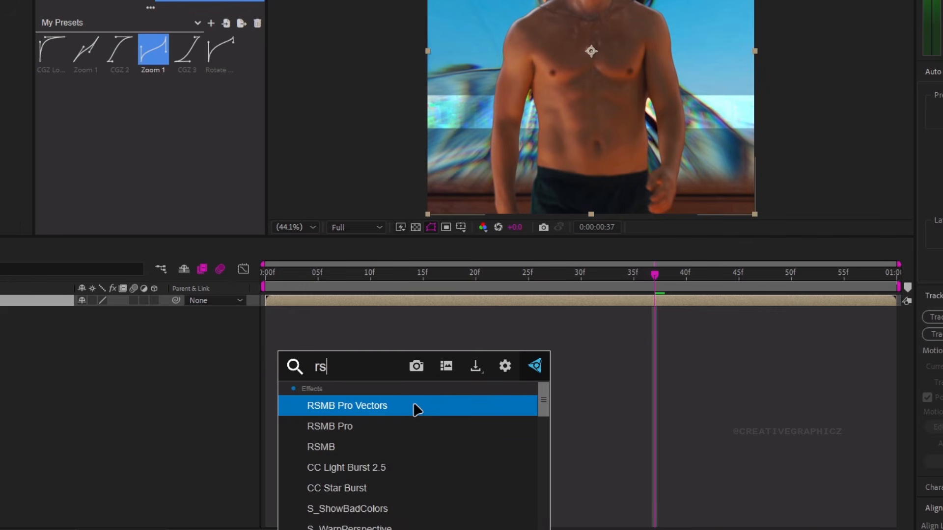
click(350, 431)
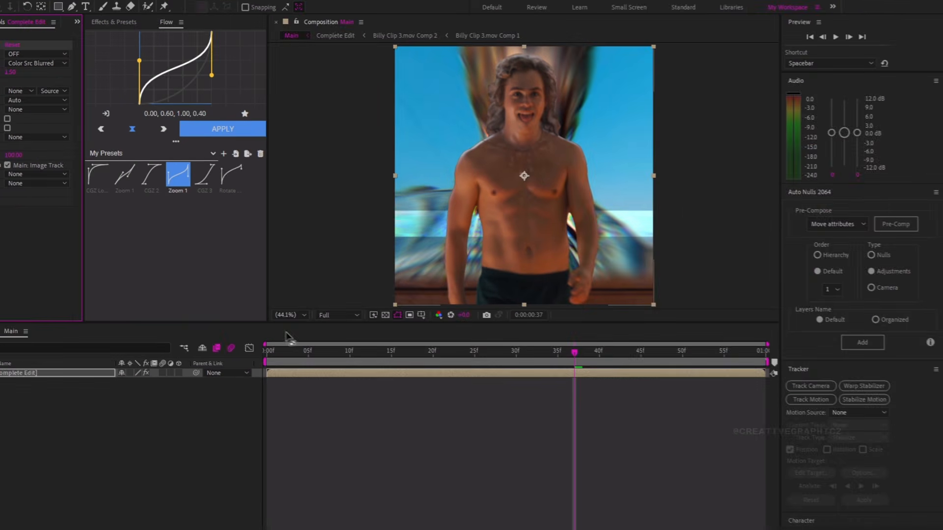
click(516, 444)
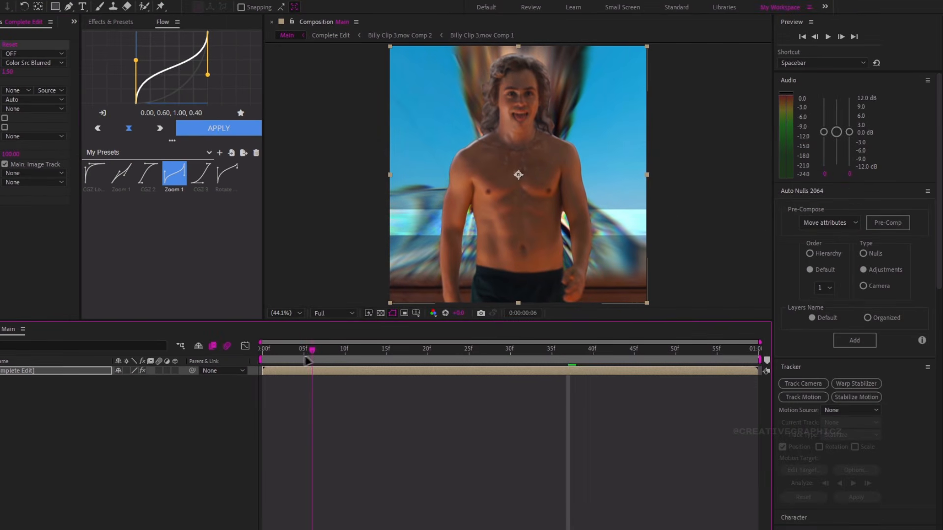
key(space)
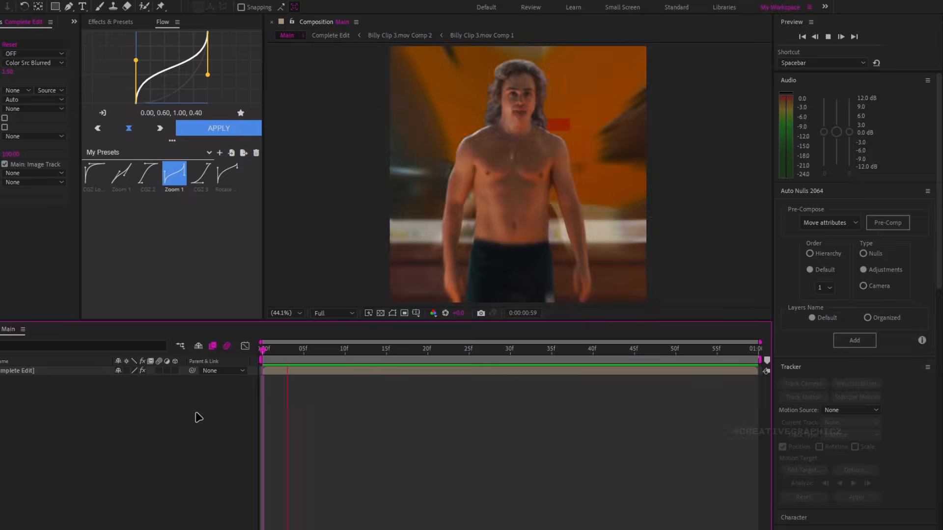